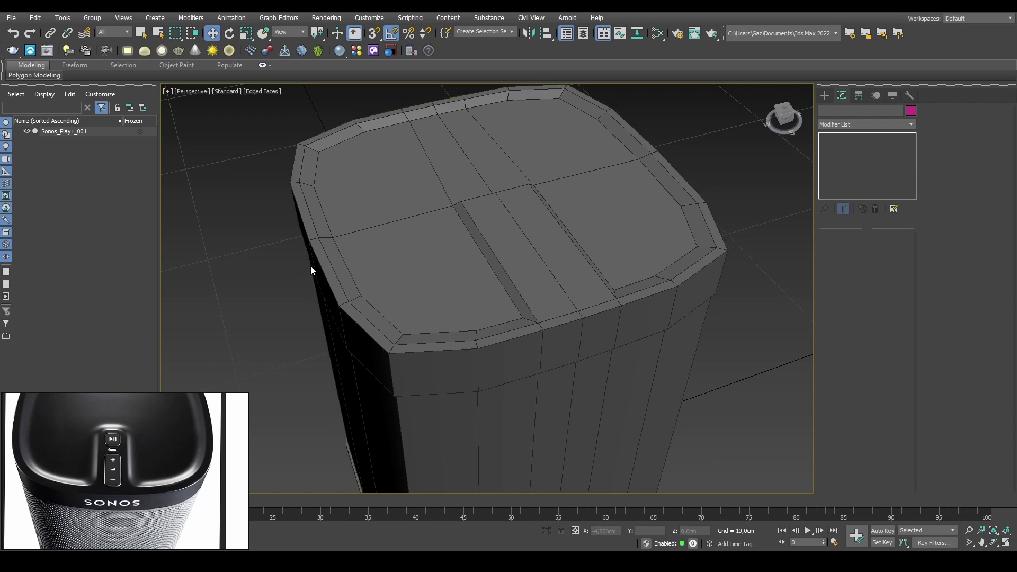
Select the Sonos_Play1_001 speaker body and inspect its mesh from the side and around the top rim.
{"action": "left_click", "coordinate": [319, 218]}
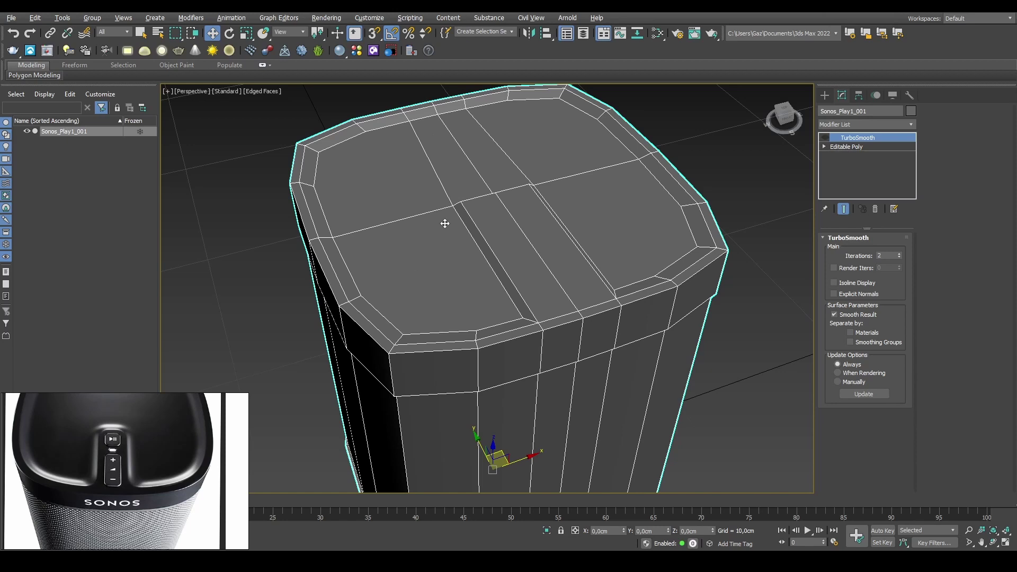
{"action": "scroll", "coordinate": [437, 293], "scroll_direction": "down", "scroll_amount": 6}
{"action": "middle_click_drag", "start_coordinate": [454, 281], "coordinate": [526, 256], "text": "alt"}
{"action": "scroll", "coordinate": [479, 291], "scroll_direction": "up", "scroll_amount": 4}
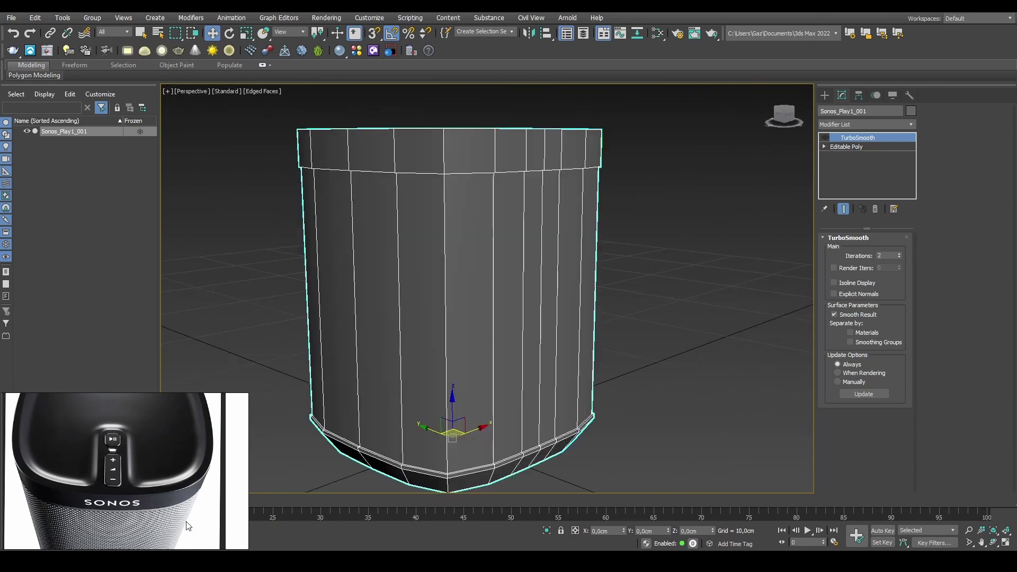
{"action": "middle_click_drag", "start_coordinate": [489, 201], "coordinate": [485, 259], "text": "alt"}
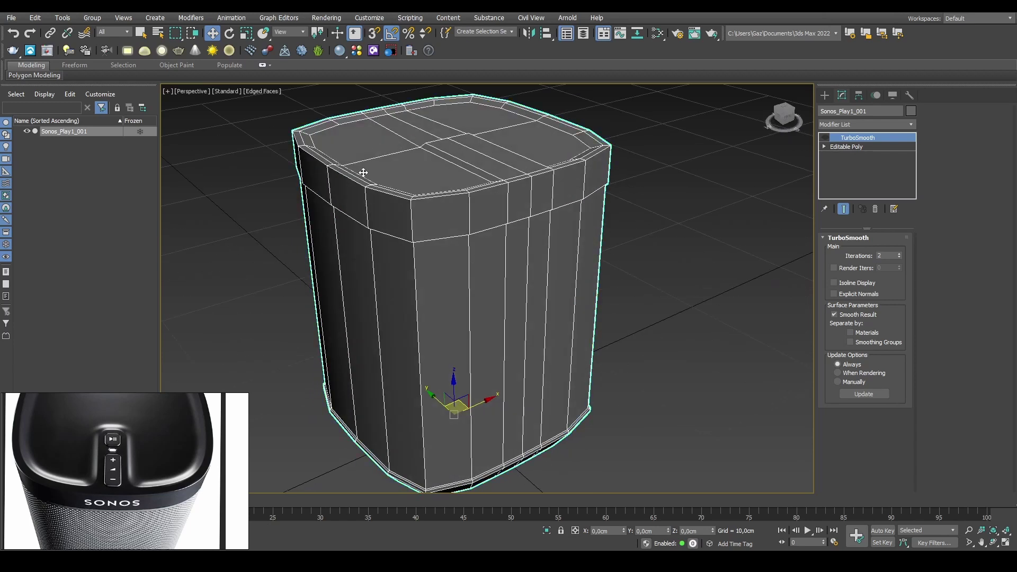
{"action": "scroll", "coordinate": [500, 295], "scroll_direction": "up", "scroll_amount": 4}
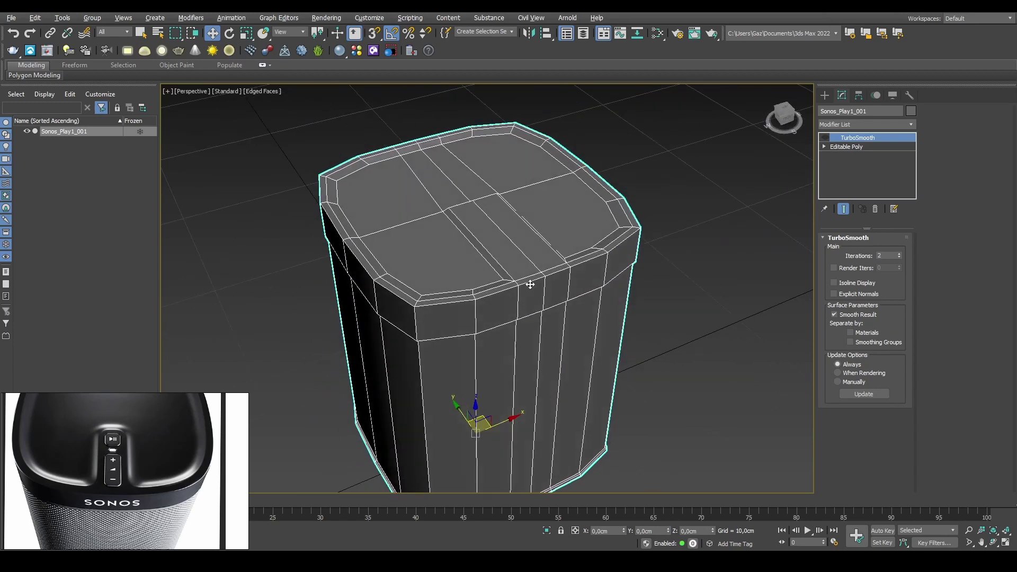
{"action": "scroll", "coordinate": [571, 249], "scroll_direction": "up", "scroll_amount": 5}
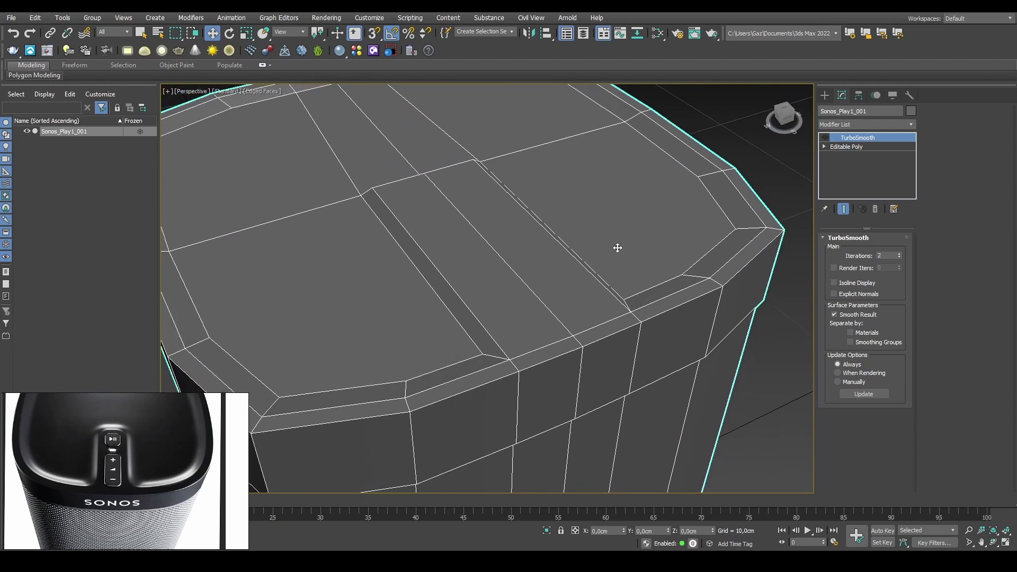
Preview the speaker body with TurboSmooth enabled and the mesh edges hidden.
{"action": "left_click", "coordinate": [826, 137]}
{"action": "key", "text": "F4"}
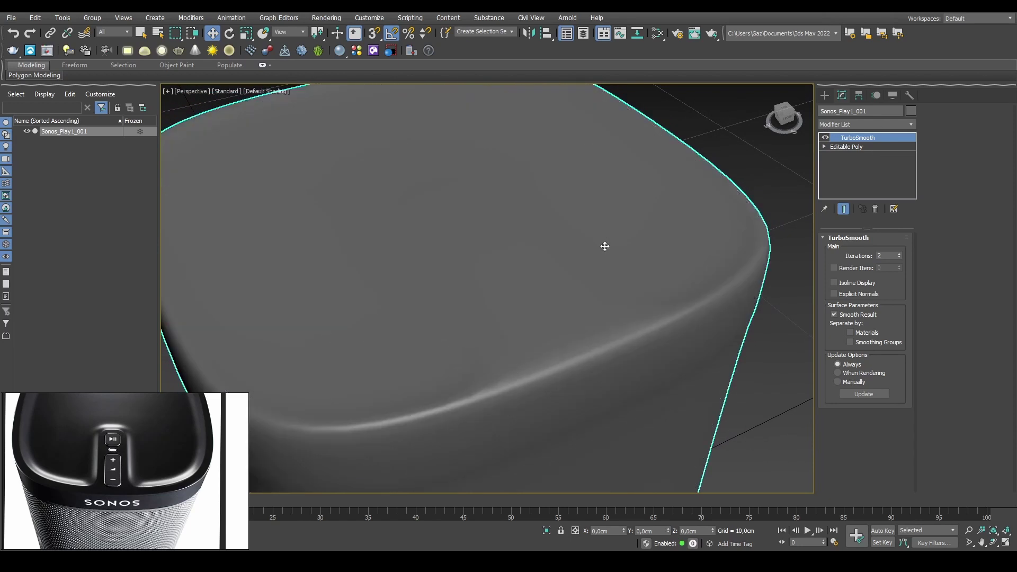
{"action": "middle_click_drag", "start_coordinate": [572, 240], "coordinate": [631, 177], "text": "alt"}
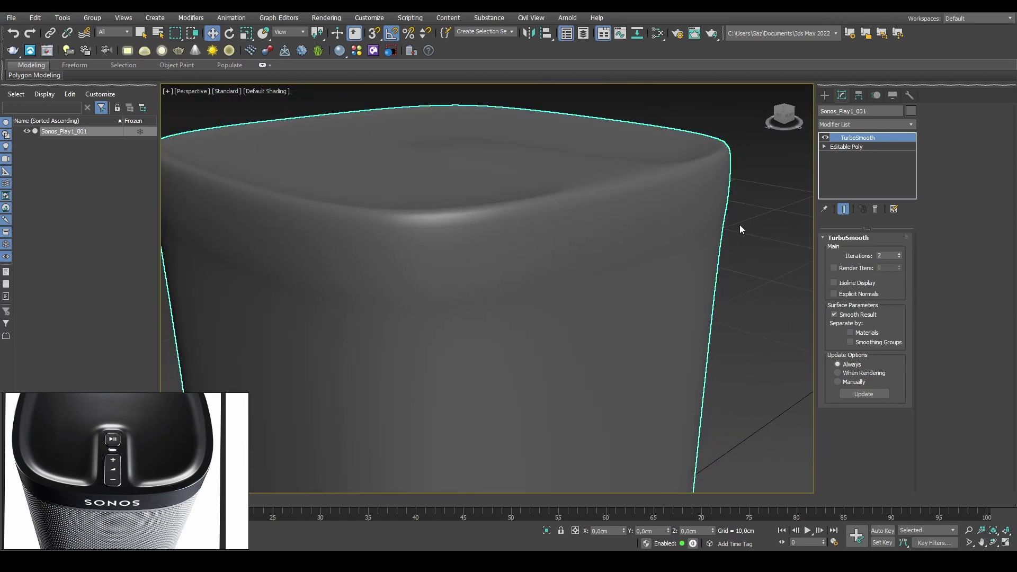
Disable TurboSmooth and return to the Editable Poly level with the mesh edges displayed.
{"action": "left_click", "coordinate": [826, 138]}
{"action": "left_click", "coordinate": [846, 147]}
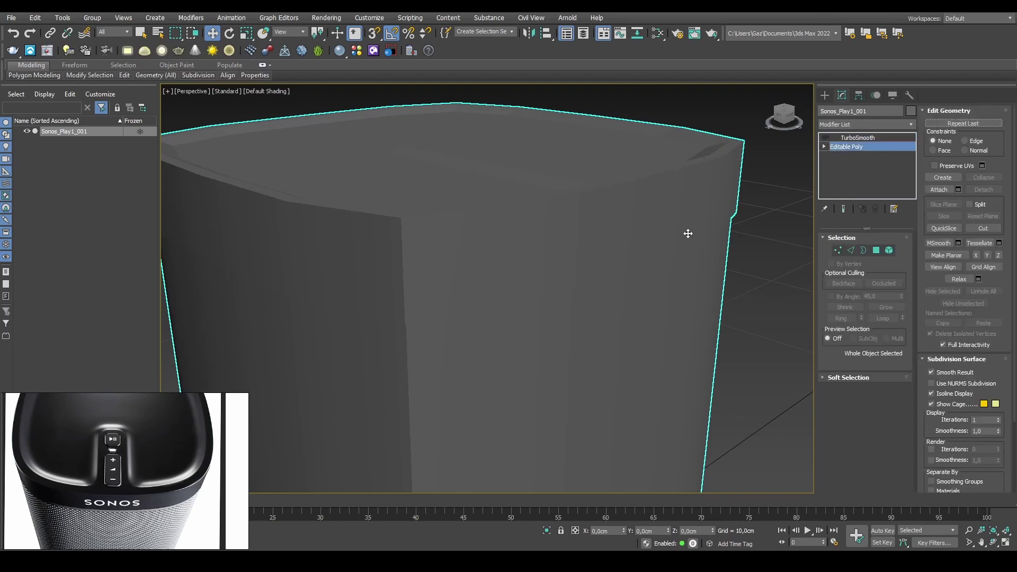
{"action": "key", "text": "F4"}
{"action": "middle_click_drag", "start_coordinate": [702, 231], "coordinate": [687, 203], "text": "alt"}
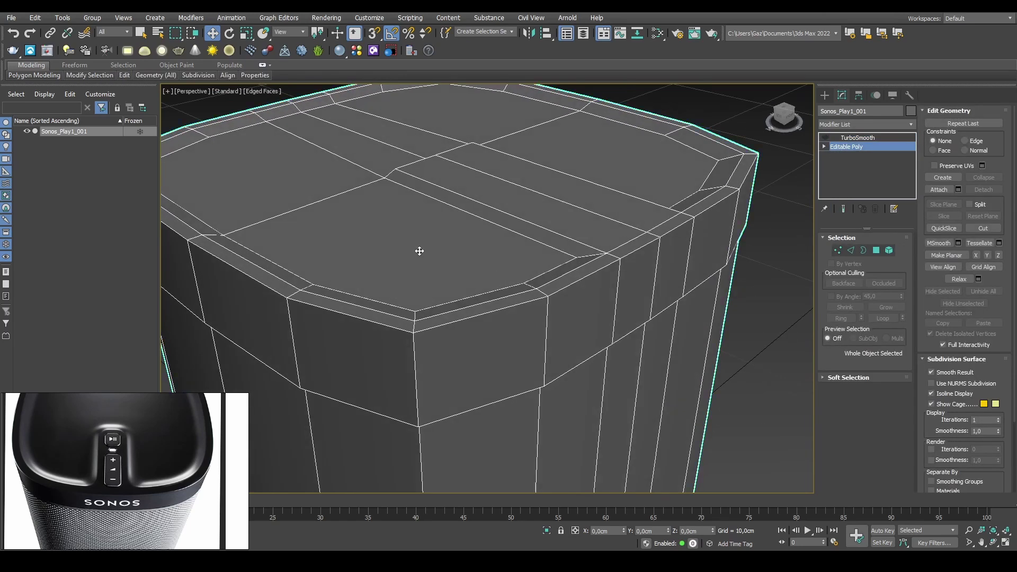
{"action": "middle_click_drag", "start_coordinate": [570, 345], "coordinate": [611, 303], "text": "alt"}
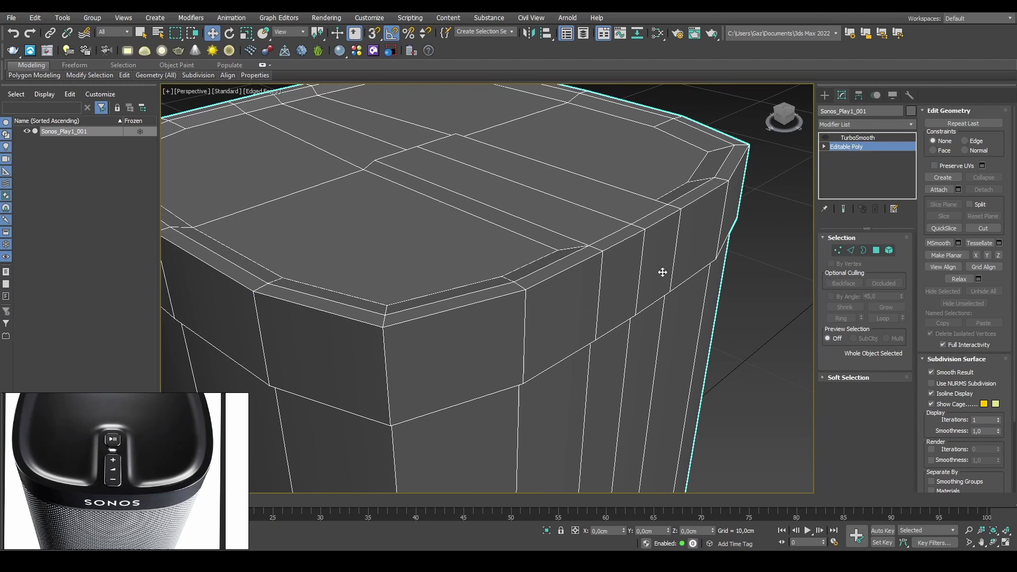
Switch to edge editing and select the whole outer edge loop around the speaker's top rim.
{"action": "key", "text": "2"}
{"action": "scroll", "coordinate": [630, 231], "scroll_direction": "up", "scroll_amount": 3}
{"action": "scroll", "coordinate": [630, 230], "scroll_direction": "down", "scroll_amount": 3}
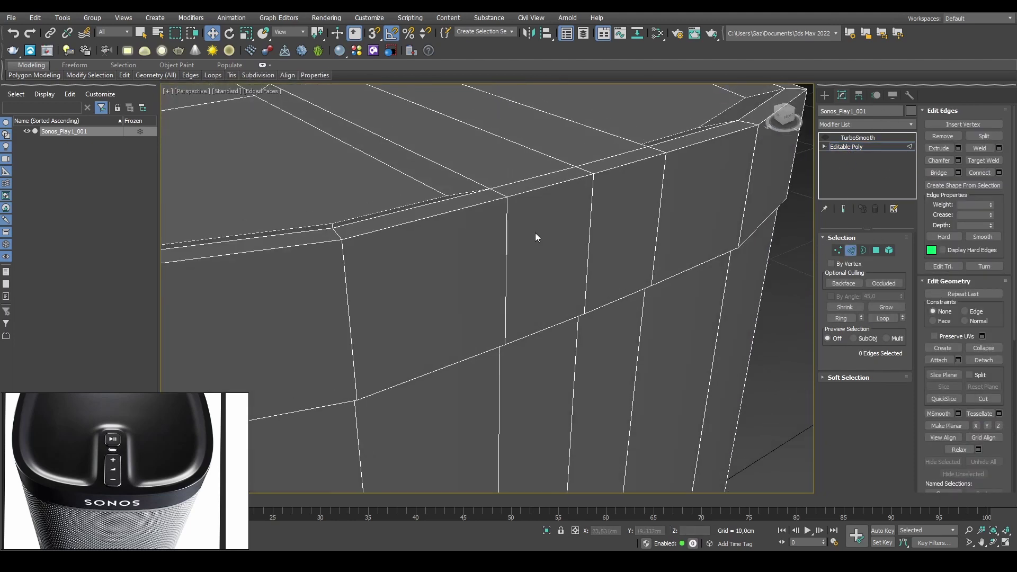
{"action": "middle_click_drag", "start_coordinate": [491, 233], "coordinate": [576, 255], "text": "alt"}
{"action": "scroll", "coordinate": [470, 263], "scroll_direction": "up", "scroll_amount": 2}
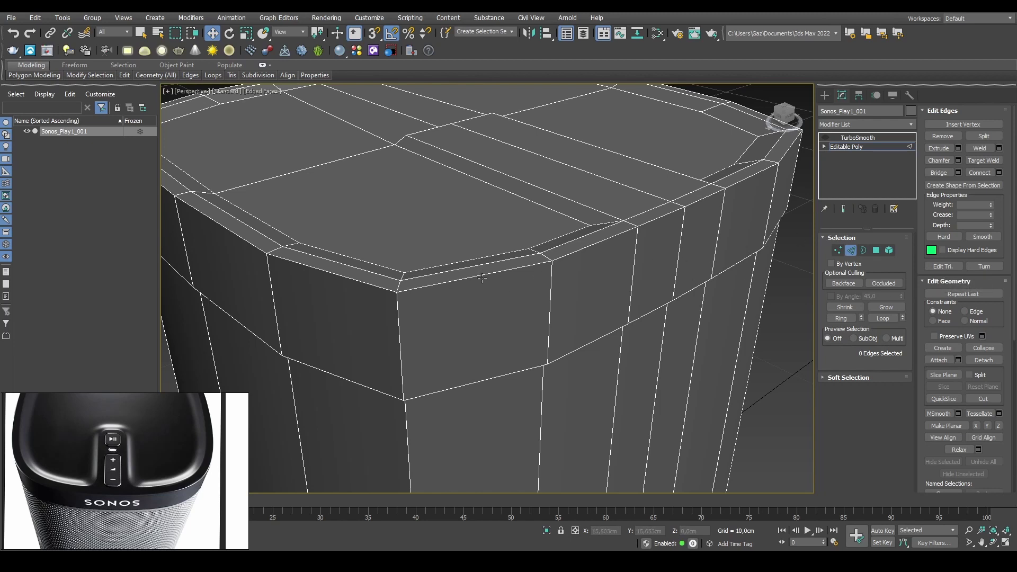
{"action": "scroll", "coordinate": [568, 288], "scroll_direction": "down", "scroll_amount": 5}
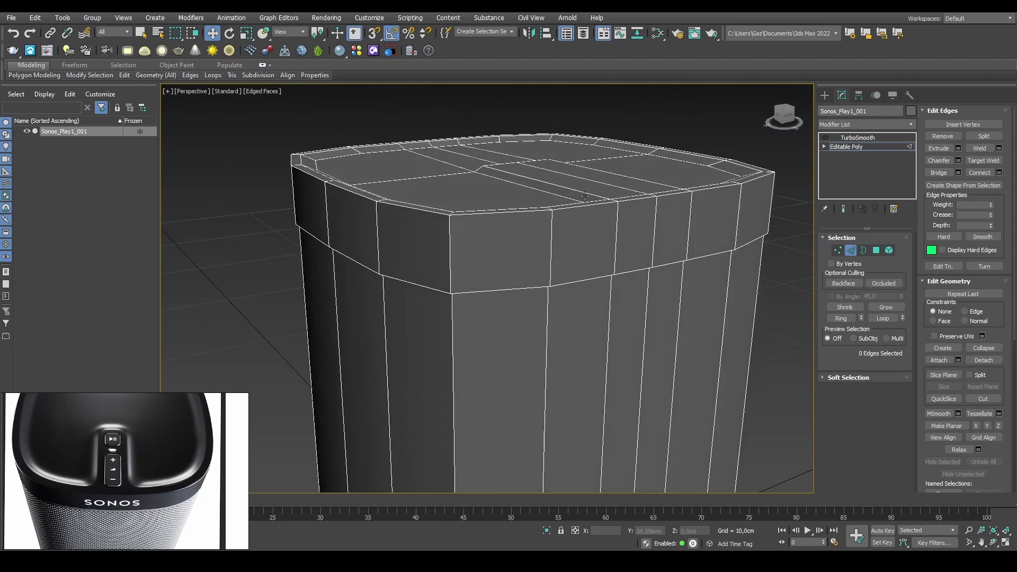
{"action": "middle_click_drag", "start_coordinate": [667, 362], "coordinate": [613, 288]}
{"action": "middle_click_drag", "start_coordinate": [625, 168], "coordinate": [616, 294]}
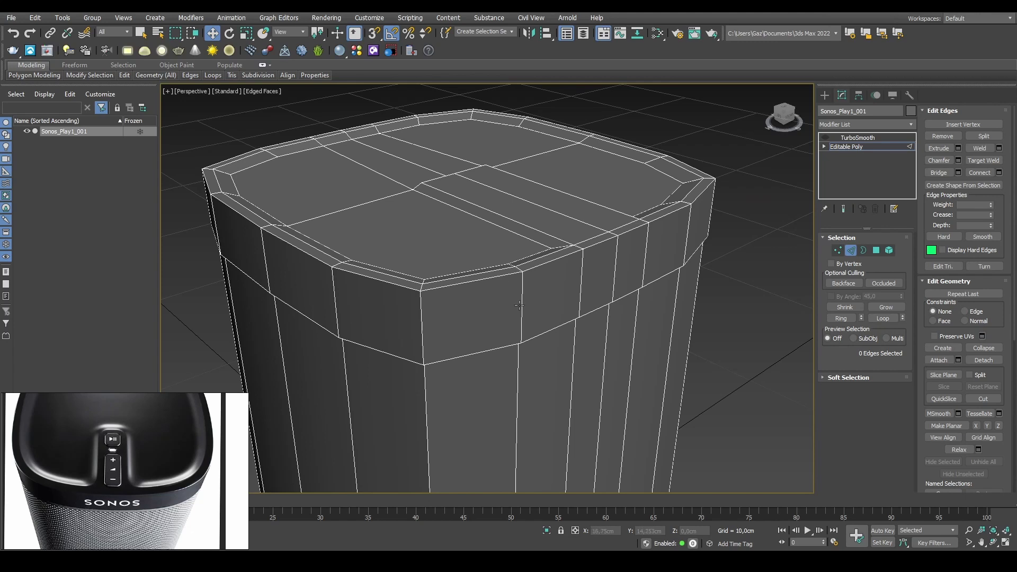
{"action": "scroll", "coordinate": [511, 303], "scroll_direction": "up", "scroll_amount": 2}
{"action": "double_click", "coordinate": [503, 322]}
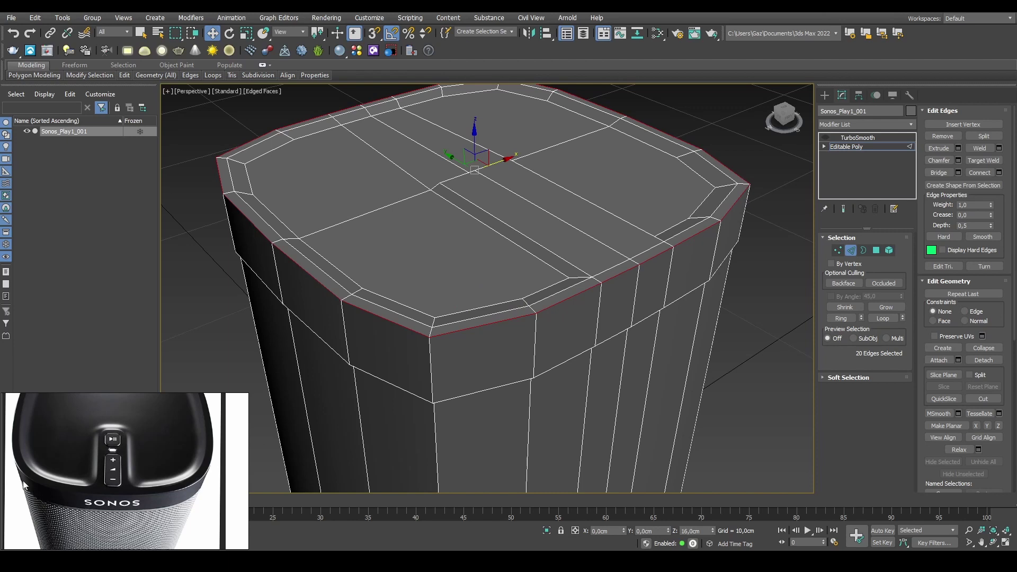
Turn the TurboSmooth display back on to check the rim's smoothing and return to editing the Editable Poly.
{"action": "middle_click_drag", "start_coordinate": [561, 319], "coordinate": [745, 261], "text": "alt"}
{"action": "scroll", "coordinate": [806, 180], "scroll_direction": "up", "scroll_amount": 2}
{"action": "scroll", "coordinate": [768, 181], "scroll_direction": "down", "scroll_amount": 1}
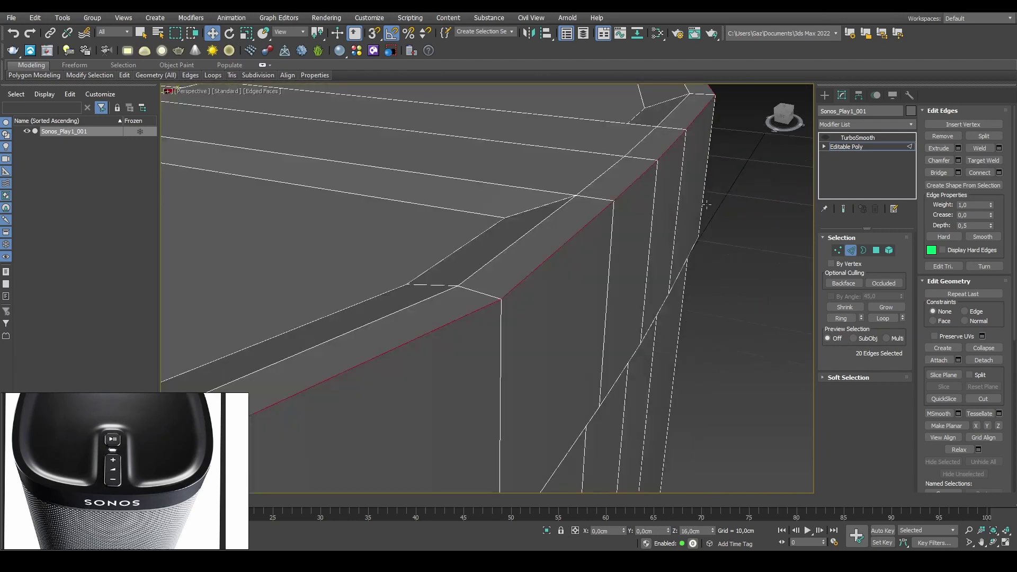
{"action": "left_click", "coordinate": [846, 140]}
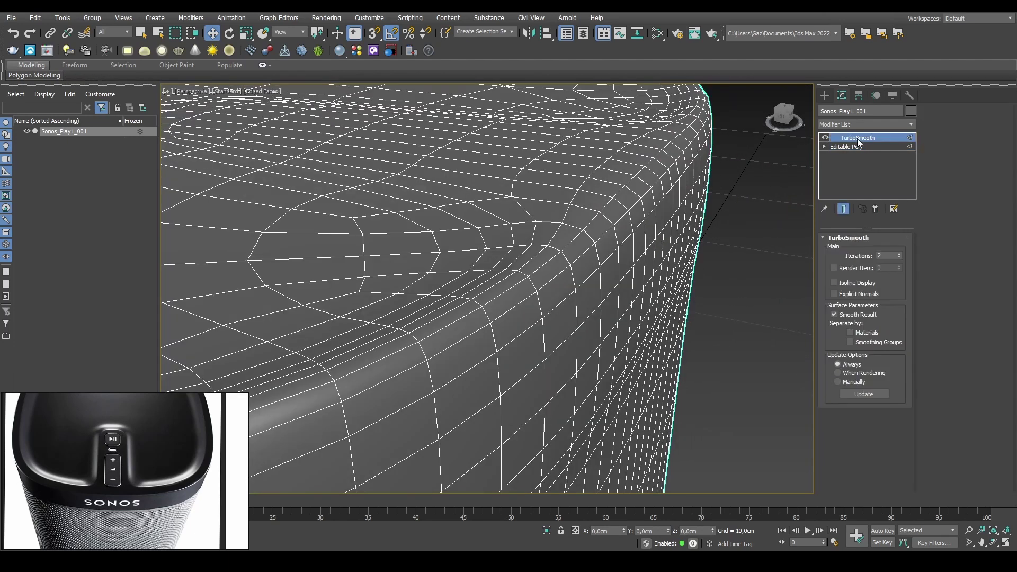
{"action": "left_click", "coordinate": [837, 148]}
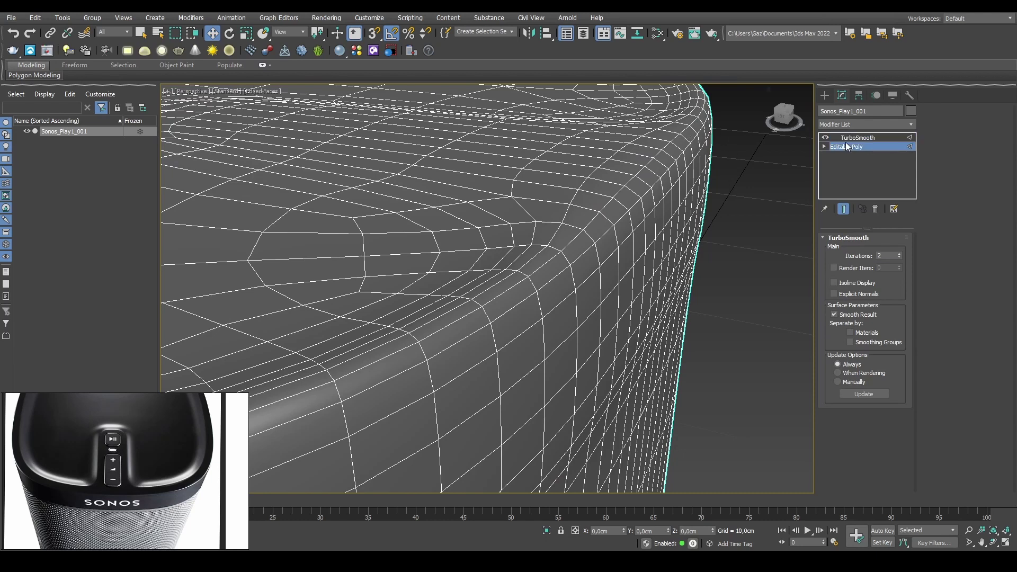
{"action": "middle_click_drag", "start_coordinate": [564, 250], "coordinate": [580, 249]}
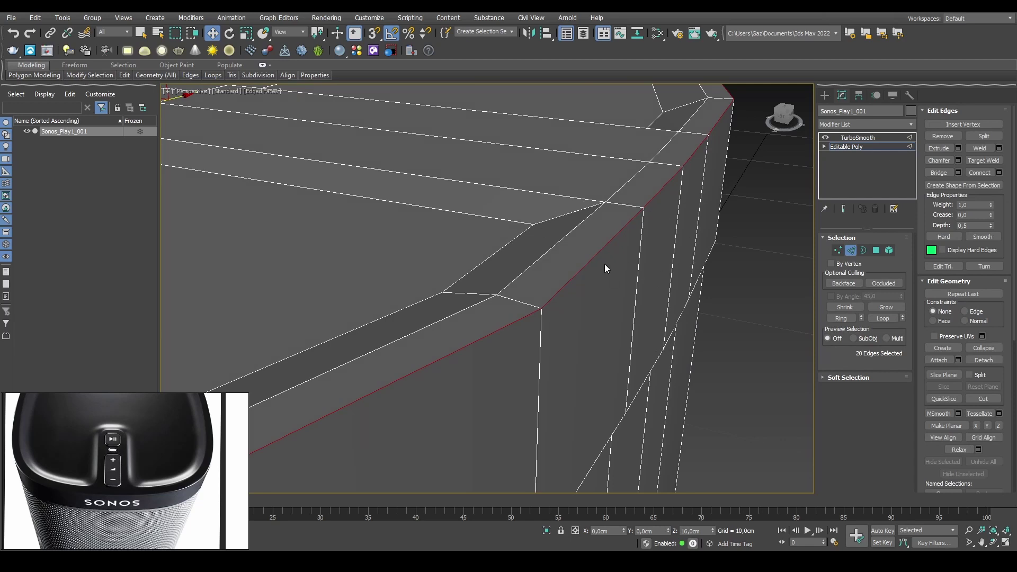
Reselect the complete outer edge loop around the top rim.
{"action": "scroll", "coordinate": [626, 251], "scroll_direction": "down", "scroll_amount": 4}
{"action": "left_click", "coordinate": [634, 251]}
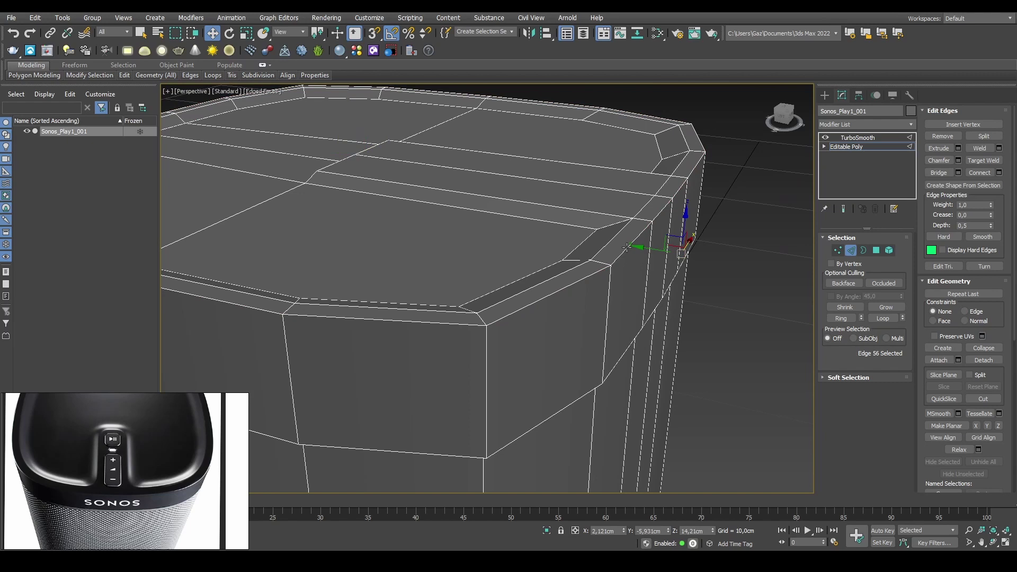
{"action": "double_click", "coordinate": [627, 248]}
{"action": "scroll", "coordinate": [599, 230], "scroll_direction": "up", "scroll_amount": 3}
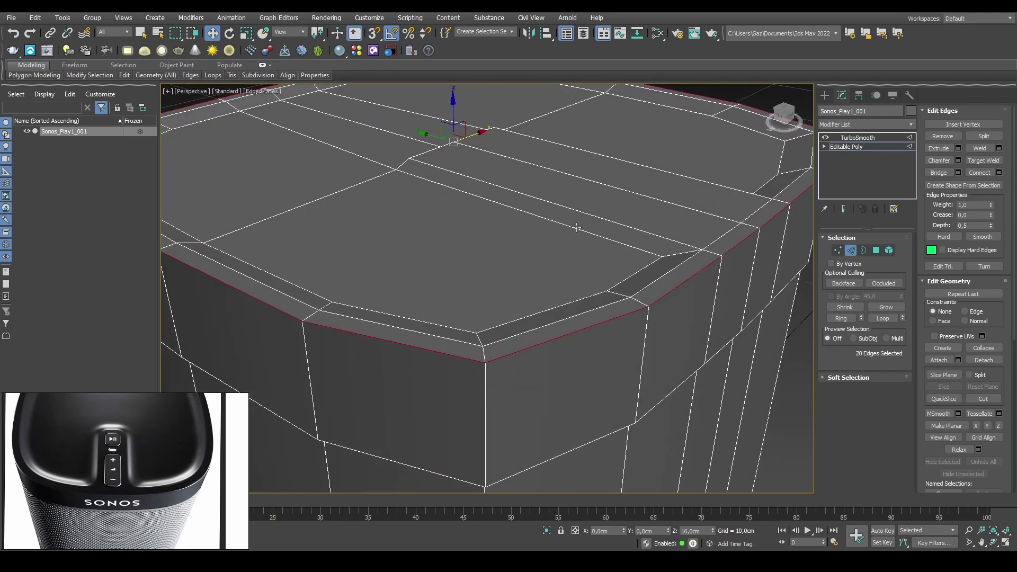
{"action": "middle_click_drag", "start_coordinate": [666, 309], "coordinate": [620, 278]}
Chamfer the top rim's outer edge loop by 0.03 cm and clear the edge selection.
{"action": "left_click", "coordinate": [958, 161]}
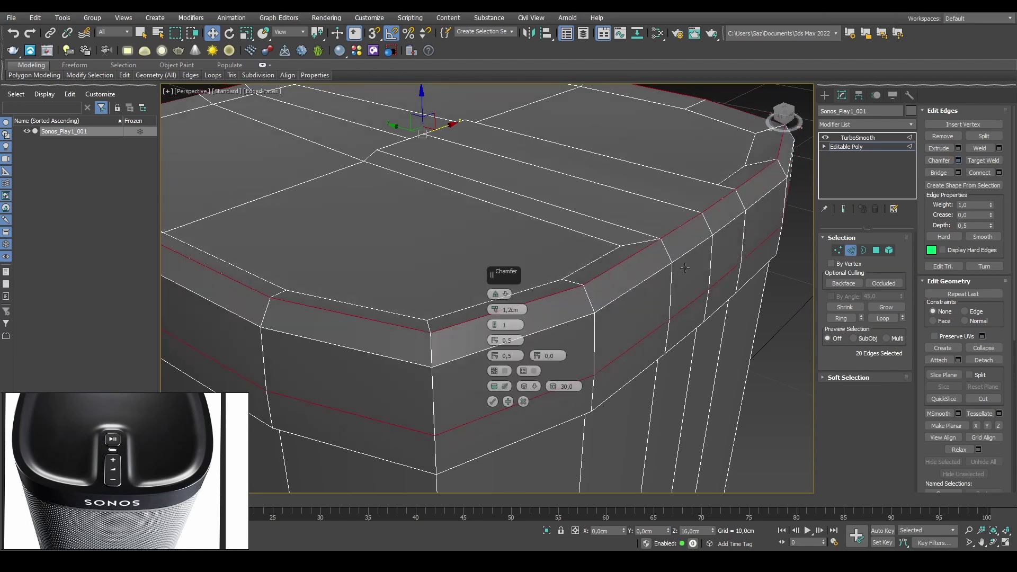
{"action": "middle_click_drag", "start_coordinate": [751, 307], "coordinate": [651, 257], "text": "alt"}
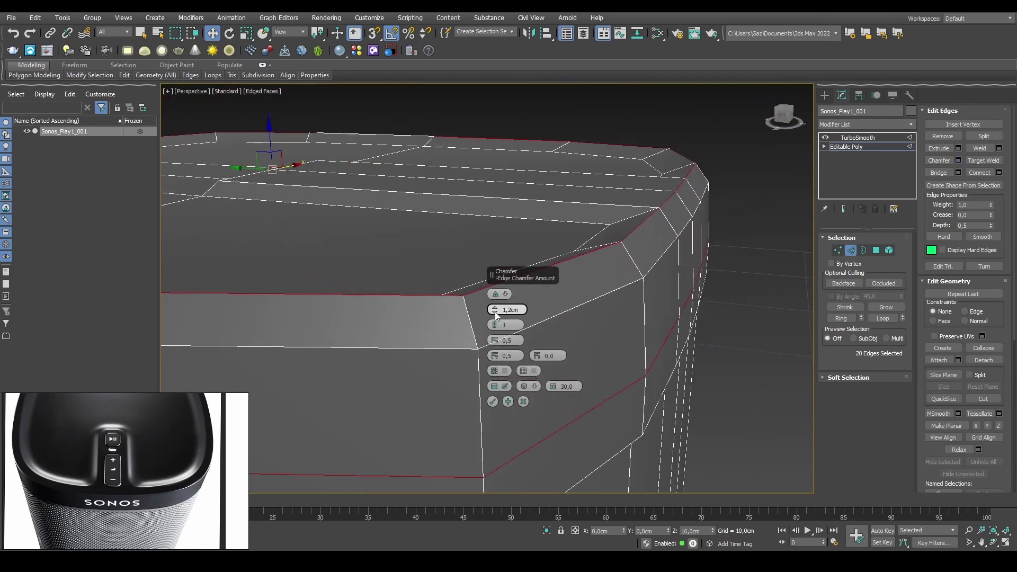
{"action": "right_click", "coordinate": [494, 309]}
{"action": "left_click_drag", "start_coordinate": [494, 309], "coordinate": [494, 307]}
{"action": "left_click", "coordinate": [495, 307]}
{"action": "left_click", "coordinate": [494, 308]}
{"action": "left_click", "coordinate": [494, 307]}
{"action": "left_click", "coordinate": [494, 308]}
{"action": "left_click", "coordinate": [494, 314]}
{"action": "left_click", "coordinate": [494, 314]}
{"action": "left_click", "coordinate": [494, 314]}
{"action": "left_click", "coordinate": [494, 313]}
{"action": "middle_click_drag", "start_coordinate": [624, 238], "coordinate": [613, 274], "text": "alt"}
{"action": "middle_click_drag", "start_coordinate": [474, 388], "coordinate": [504, 326]}
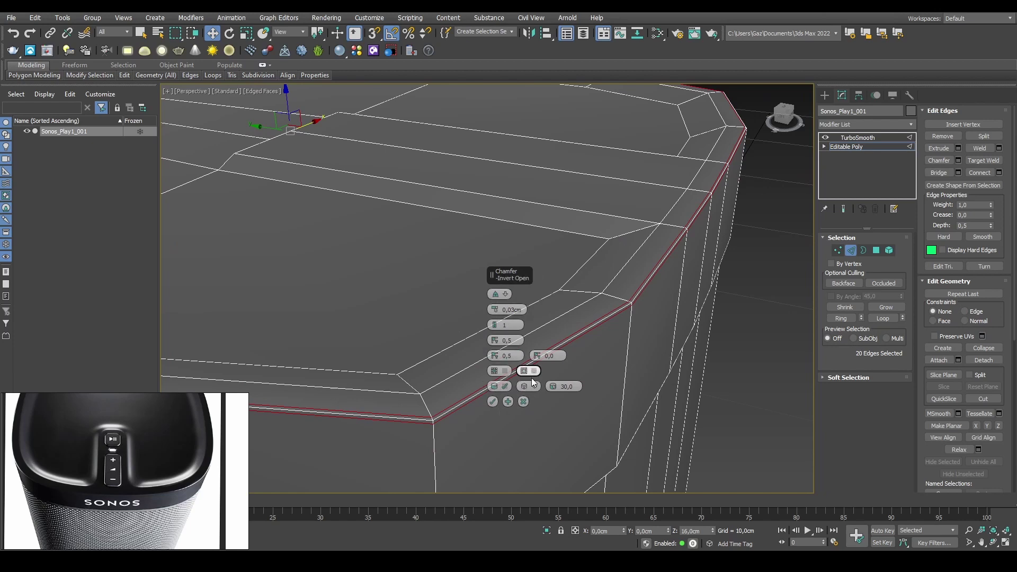
{"action": "left_click", "coordinate": [493, 402]}
{"action": "left_click", "coordinate": [732, 280]}
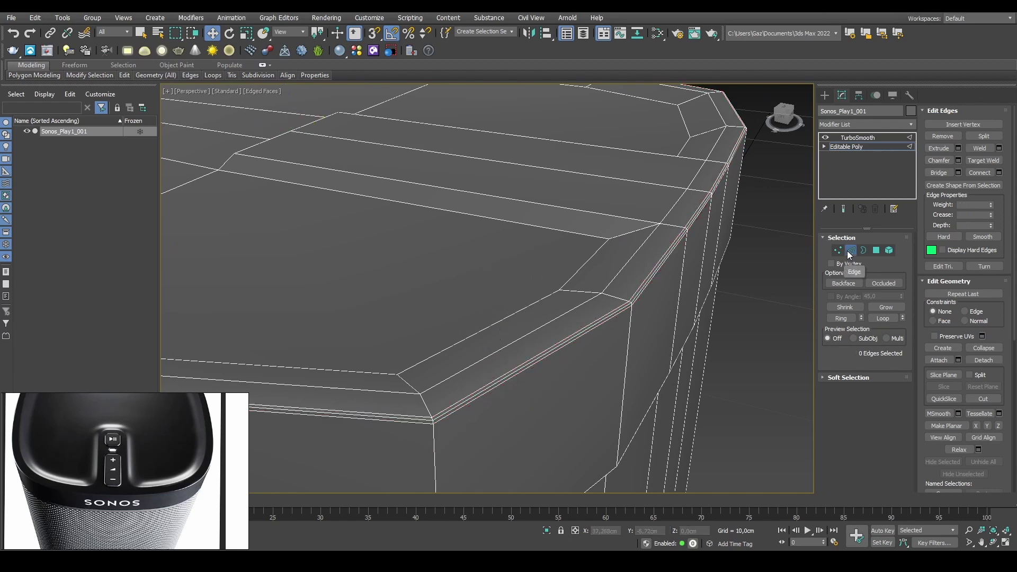
Leave edge editing and preview the chamfered rim with TurboSmooth at 3 iterations and the mesh edges hidden.
{"action": "left_click", "coordinate": [849, 250]}
{"action": "left_click", "coordinate": [854, 138]}
{"action": "key", "text": "F4"}
{"action": "scroll", "coordinate": [634, 229], "scroll_direction": "down", "scroll_amount": 5}
{"action": "middle_click_drag", "start_coordinate": [670, 212], "coordinate": [629, 223]}
{"action": "scroll", "coordinate": [629, 222], "scroll_direction": "up", "scroll_amount": 5}
{"action": "middle_click_drag", "start_coordinate": [565, 223], "coordinate": [574, 223], "text": "alt"}
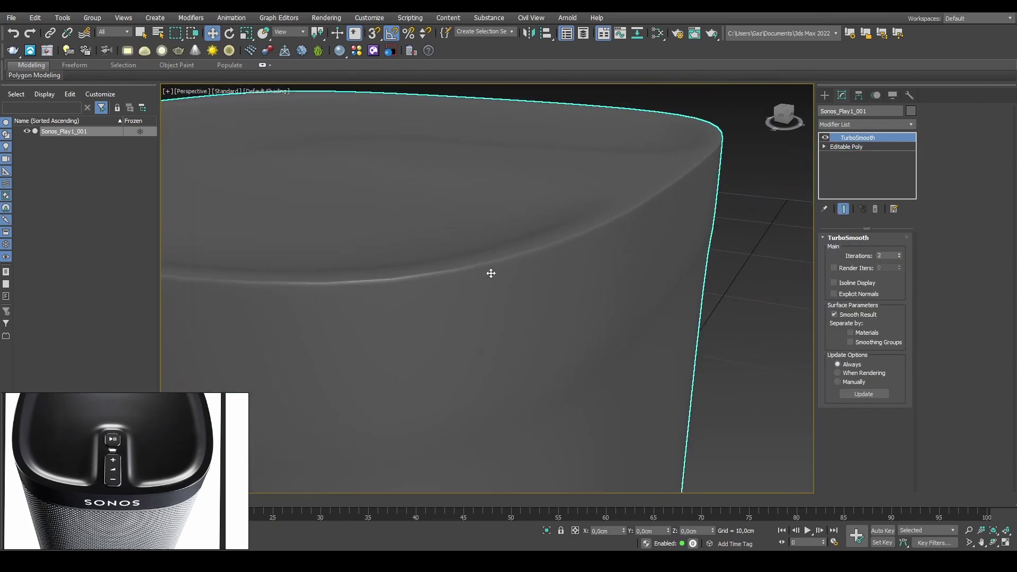
{"action": "left_click", "coordinate": [899, 254]}
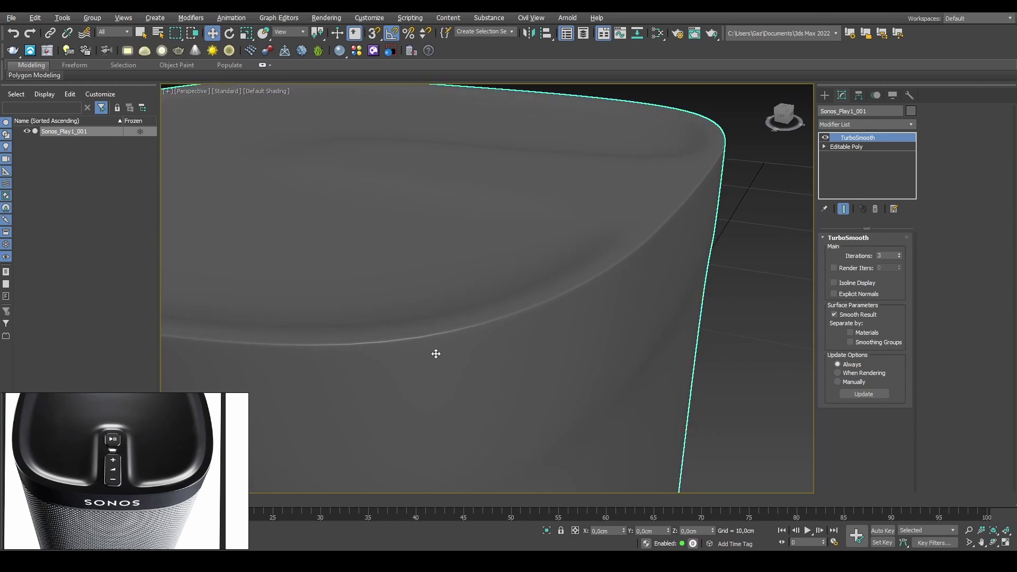
Reset the TurboSmooth iterations to 0 and return to the Editable Poly level with the mesh edges displayed.
{"action": "right_click", "coordinate": [899, 256]}
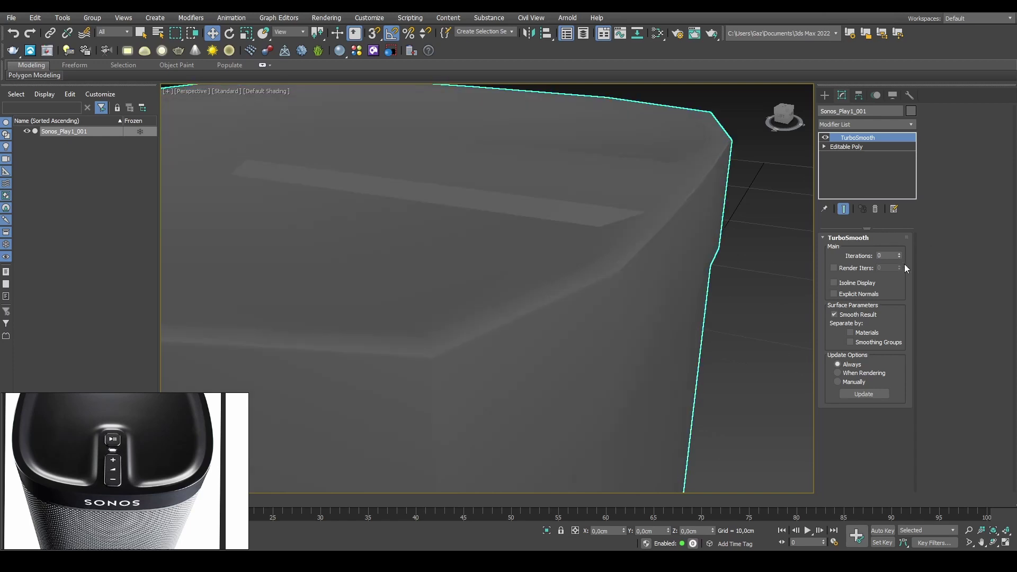
{"action": "left_click", "coordinate": [846, 146]}
{"action": "key", "text": "F4"}
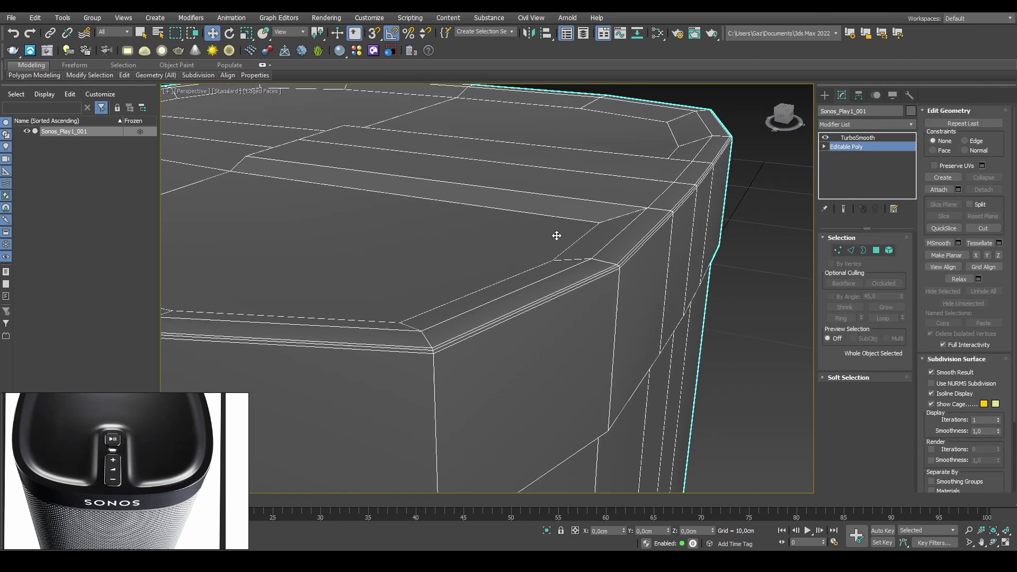
In edge editing, select both edge loops bordering the narrow gap beneath the top band.
{"action": "key", "text": "2"}
{"action": "scroll", "coordinate": [606, 248], "scroll_direction": "down", "scroll_amount": 4}
{"action": "middle_click_drag", "start_coordinate": [605, 249], "coordinate": [618, 230], "text": "alt"}
{"action": "scroll", "coordinate": [614, 227], "scroll_direction": "up", "scroll_amount": 4}
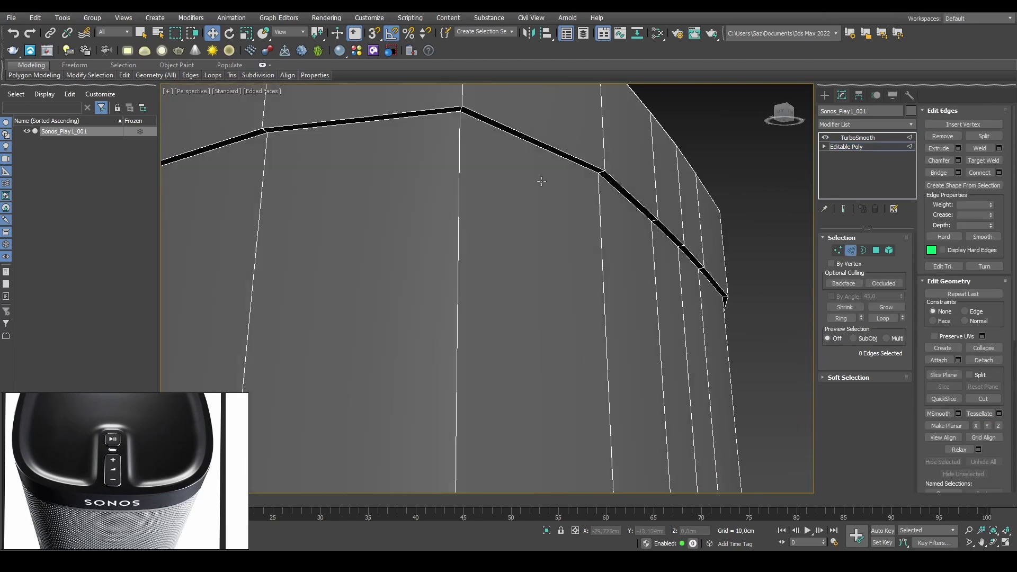
{"action": "middle_click_drag", "start_coordinate": [549, 127], "coordinate": [552, 182]}
{"action": "double_click", "coordinate": [539, 195]}
{"action": "double_click", "coordinate": [536, 199], "text": "ctrl"}
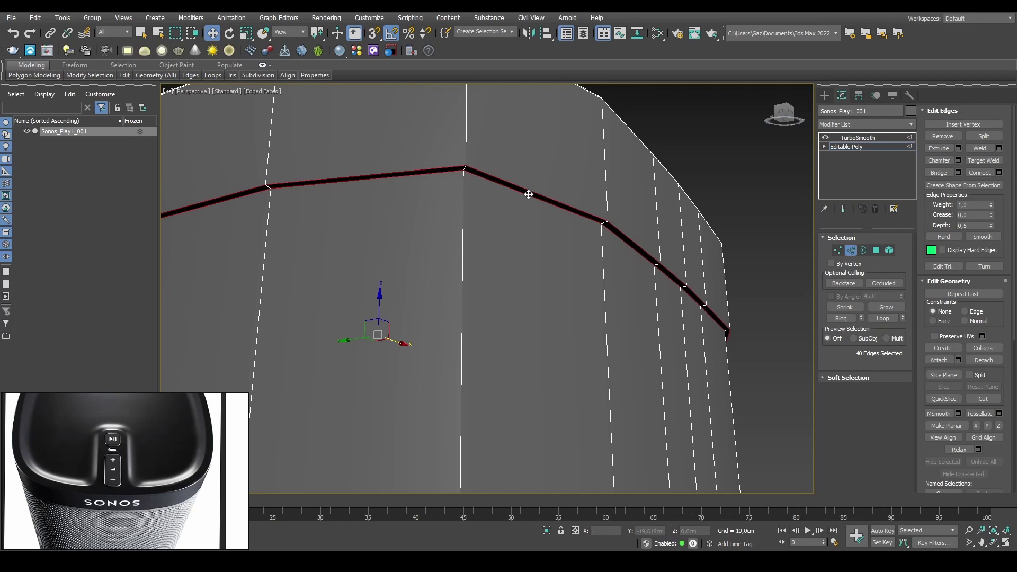
Examine the reference photos for the seam between the speaker's top band and its perforated grille.
{"action": "mouse_move", "coordinate": [206, 447]}
{"action": "right_mouse_down"}
{"action": "mouse_move", "coordinate": [145, 464]}
{"action": "mouse_move", "coordinate": [214, 437]}
{"action": "mouse_move", "coordinate": [207, 448]}
{"action": "right_mouse_up"}
{"action": "middle_click_drag", "start_coordinate": [207, 447], "coordinate": [117, 466]}
{"action": "scroll", "coordinate": [117, 467], "scroll_direction": "down", "scroll_amount": 3}
{"action": "scroll", "coordinate": [170, 494], "scroll_direction": "up", "scroll_amount": 3}
{"action": "middle_click_drag", "start_coordinate": [170, 494], "coordinate": [249, 430]}
{"action": "scroll", "coordinate": [196, 480], "scroll_direction": "up", "scroll_amount": 3}
{"action": "scroll", "coordinate": [194, 480], "scroll_direction": "down", "scroll_amount": 3}
{"action": "scroll", "coordinate": [200, 461], "scroll_direction": "down", "scroll_amount": 3}
{"action": "scroll", "coordinate": [142, 490], "scroll_direction": "down", "scroll_amount": 4}
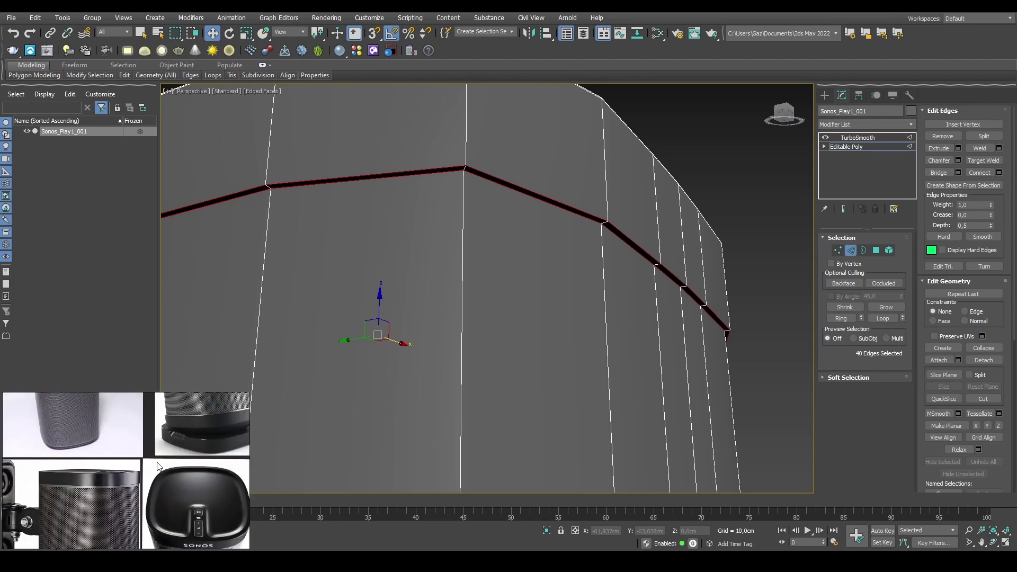
{"action": "scroll", "coordinate": [72, 454], "scroll_direction": "up", "scroll_amount": 2}
{"action": "scroll", "coordinate": [72, 454], "scroll_direction": "up", "scroll_amount": 3}
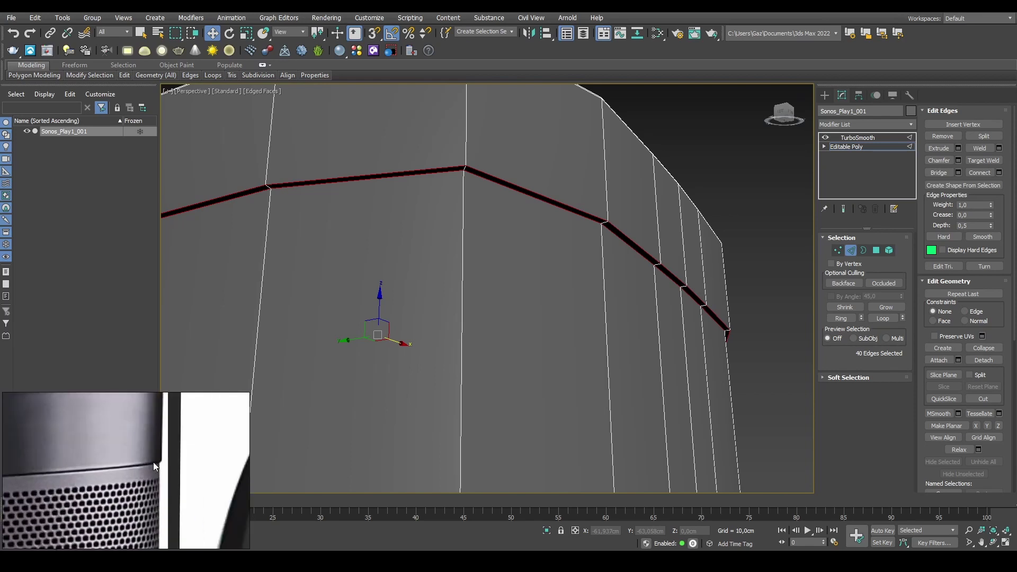
Apply a small chamfer to the two selected edge loops along the gap beneath the top band.
{"action": "middle_click_drag", "start_coordinate": [554, 255], "coordinate": [594, 255], "text": "alt"}
{"action": "left_click", "coordinate": [959, 160]}
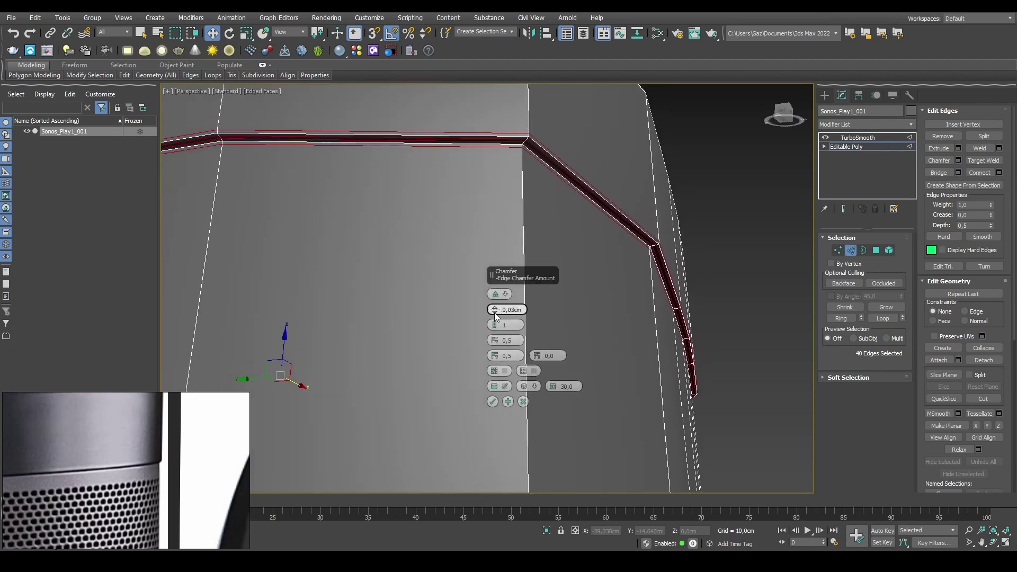
{"action": "left_click", "coordinate": [492, 401]}
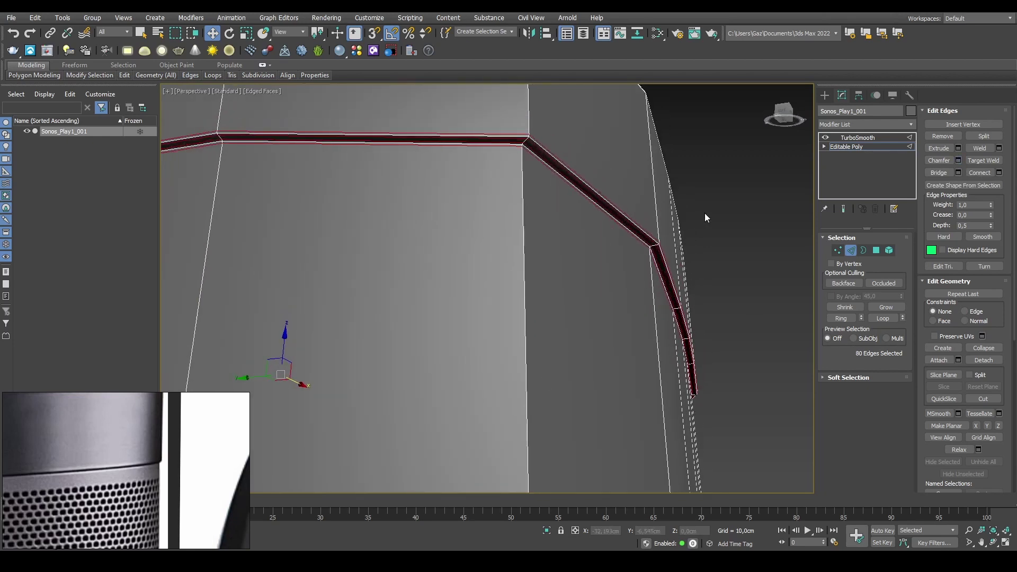
Select one edge on each of the three edge lines of the lip near the speaker's base and expand them to full loops.
{"action": "left_click", "coordinate": [712, 213]}
{"action": "mouse_move", "coordinate": [607, 367]}
{"action": "middle_mouse_down", "text": "alt"}
{"action": "mouse_move", "coordinate": [601, 359]}
{"action": "mouse_move", "coordinate": [609, 381]}
{"action": "middle_mouse_up", "text": "alt"}
{"action": "scroll", "coordinate": [602, 359], "scroll_direction": "down", "scroll_amount": 3}
{"action": "middle_click_drag", "start_coordinate": [631, 477], "coordinate": [608, 370]}
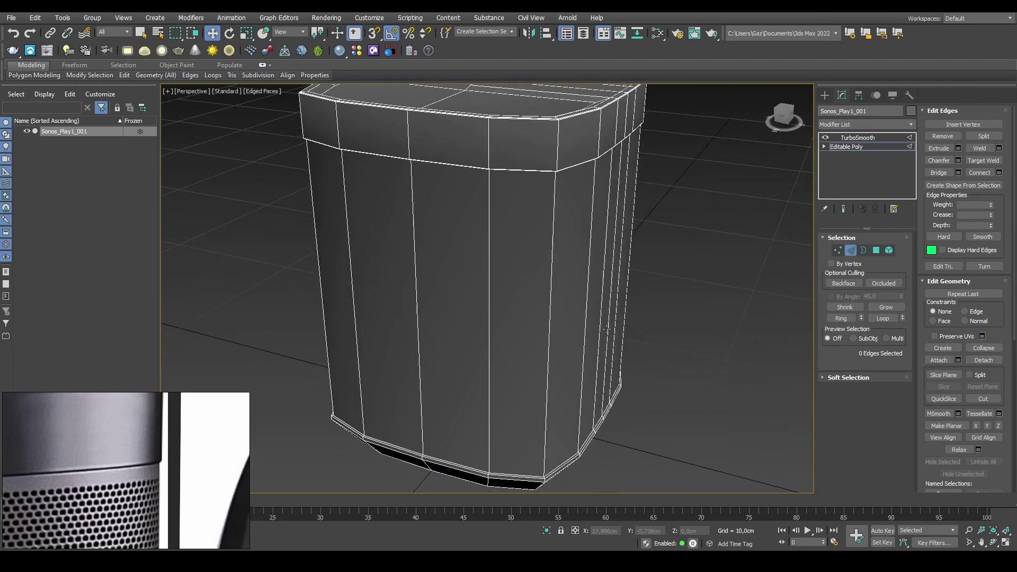
{"action": "scroll", "coordinate": [546, 371], "scroll_direction": "up", "scroll_amount": 5}
{"action": "middle_click_drag", "start_coordinate": [547, 370], "coordinate": [538, 328]}
{"action": "scroll", "coordinate": [557, 316], "scroll_direction": "down", "scroll_amount": 1}
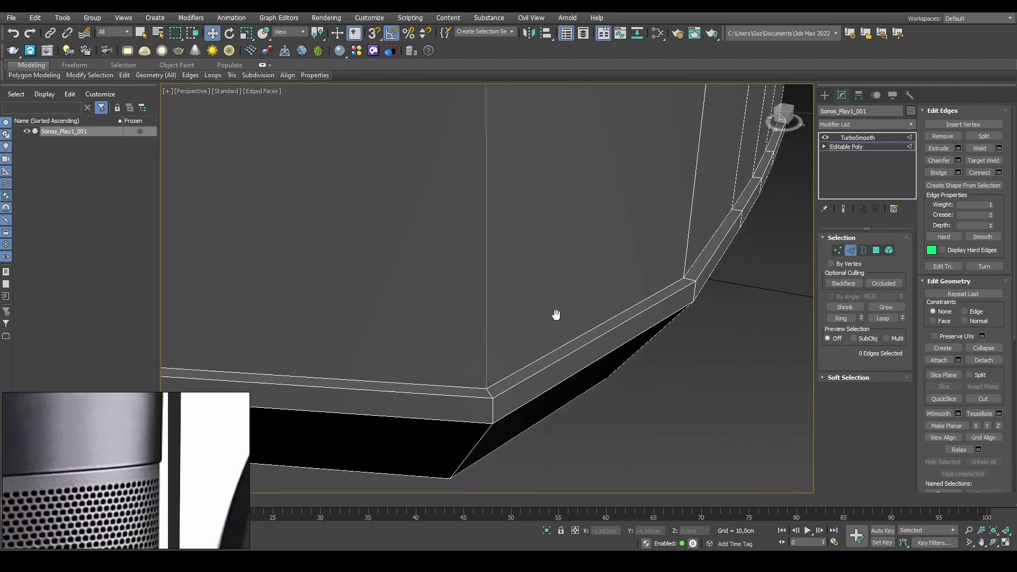
{"action": "left_click", "coordinate": [578, 336]}
{"action": "left_click", "coordinate": [582, 347], "text": "ctrl"}
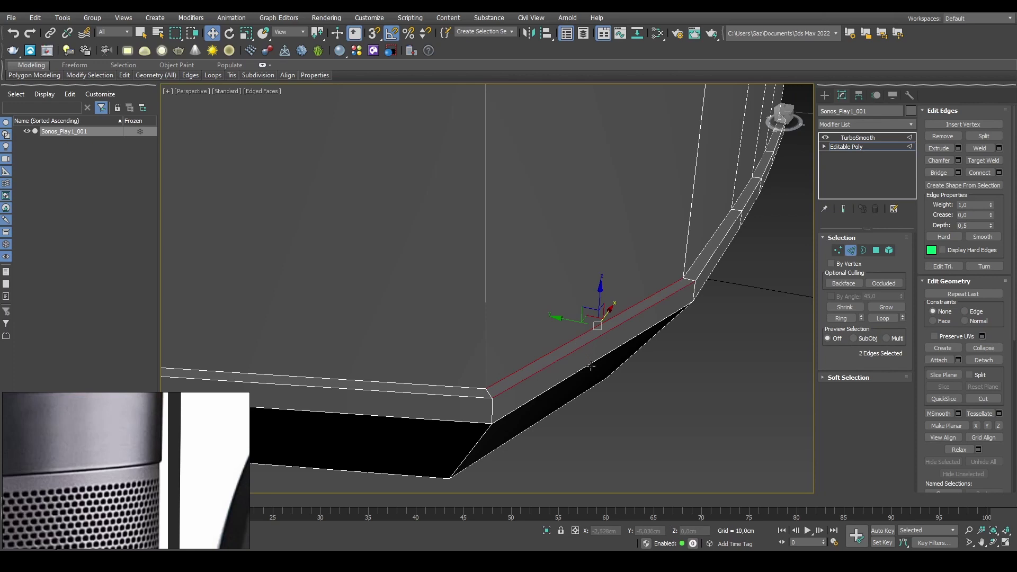
{"action": "left_click", "coordinate": [590, 364], "text": "ctrl"}
{"action": "middle_click_drag", "start_coordinate": [592, 363], "coordinate": [633, 320], "text": "alt"}
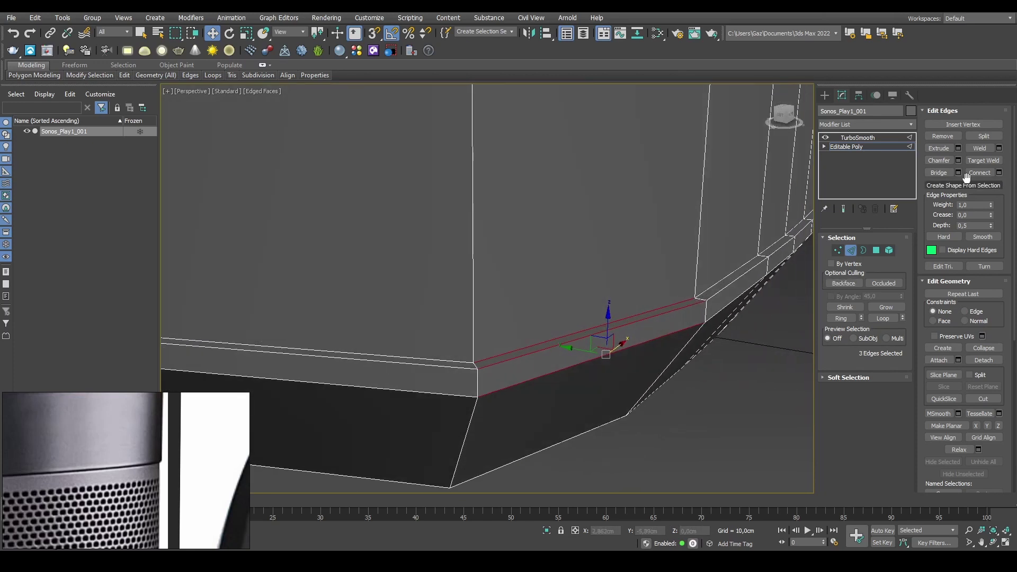
{"action": "left_click", "coordinate": [884, 319]}
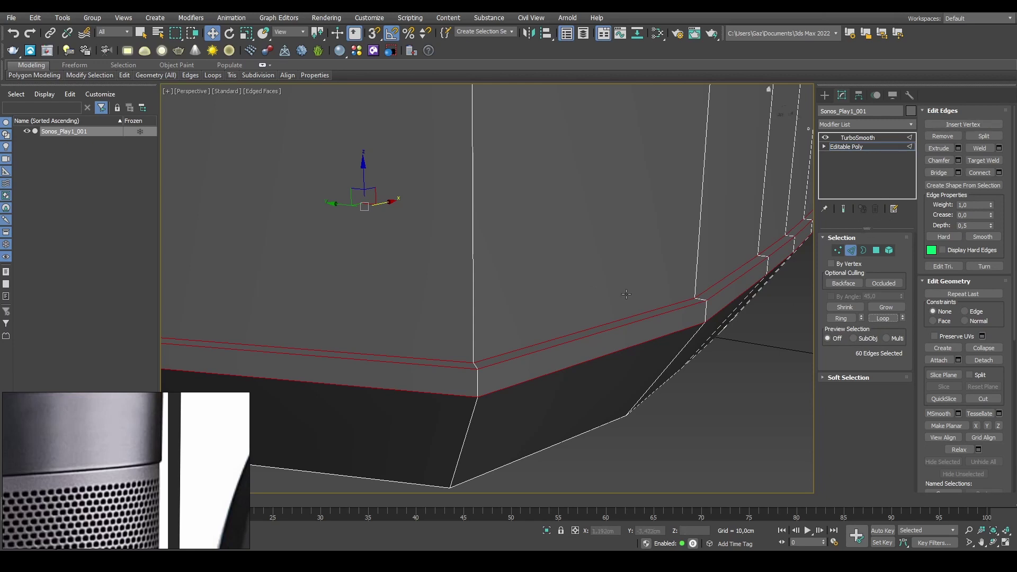
Clear the selection, select the base lip's three edge loops directly, and chamfer them by 0.02 cm.
{"action": "left_click", "coordinate": [753, 381]}
{"action": "double_click", "coordinate": [663, 310]}
{"action": "double_click", "coordinate": [665, 313], "text": "ctrl"}
{"action": "double_click", "coordinate": [675, 333], "text": "ctrl"}
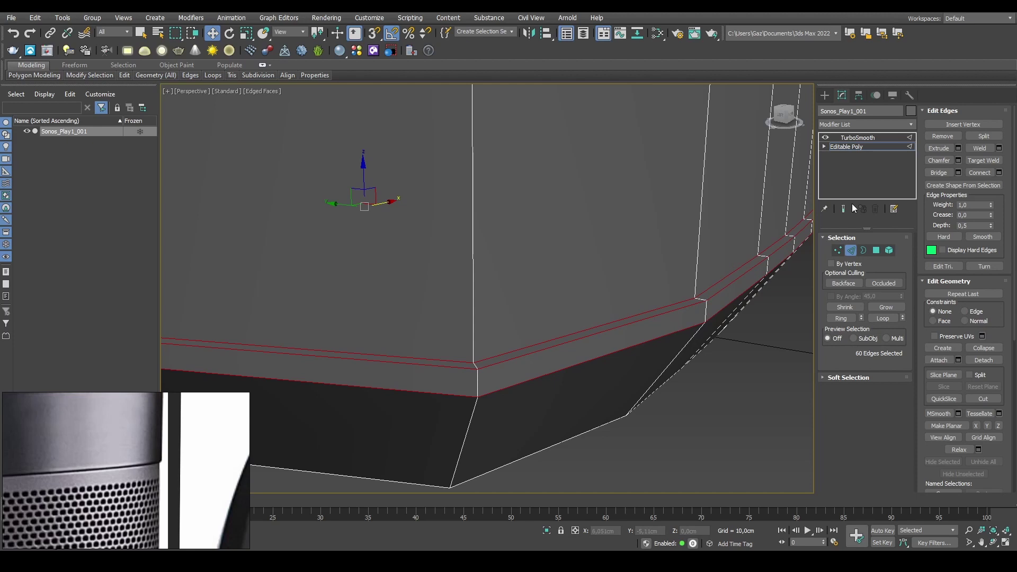
{"action": "left_click", "coordinate": [959, 161]}
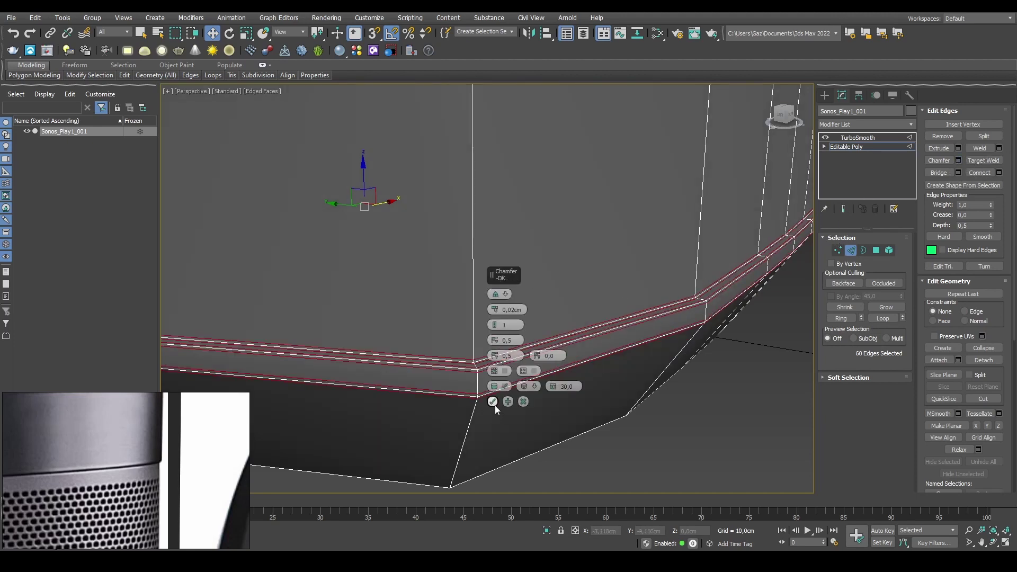
{"action": "left_click", "coordinate": [493, 402]}
{"action": "left_click", "coordinate": [708, 388]}
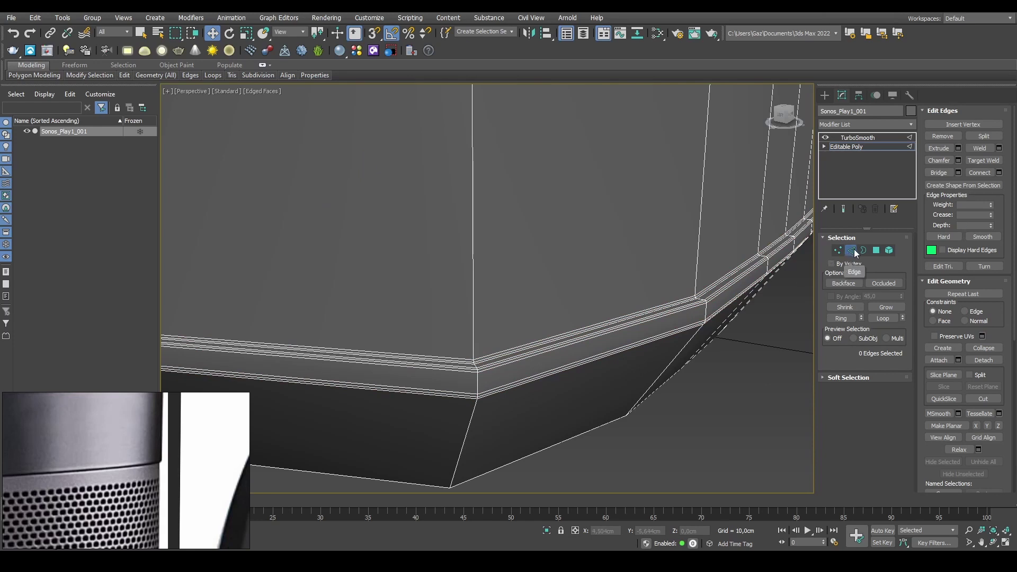
Try to select the edge loop bordering the flat underside of the speaker.
{"action": "middle_click_drag", "start_coordinate": [615, 379], "coordinate": [597, 312], "text": "alt"}
{"action": "scroll", "coordinate": [586, 281], "scroll_direction": "down", "scroll_amount": 5}
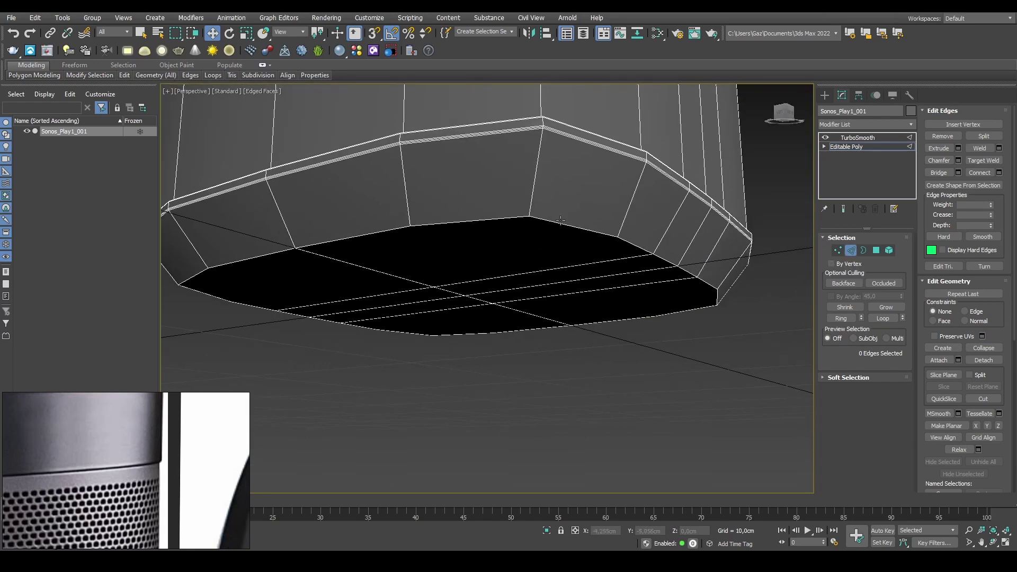
{"action": "left_click", "coordinate": [555, 221]}
{"action": "middle_click_drag", "start_coordinate": [556, 222], "coordinate": [535, 225], "text": "alt"}
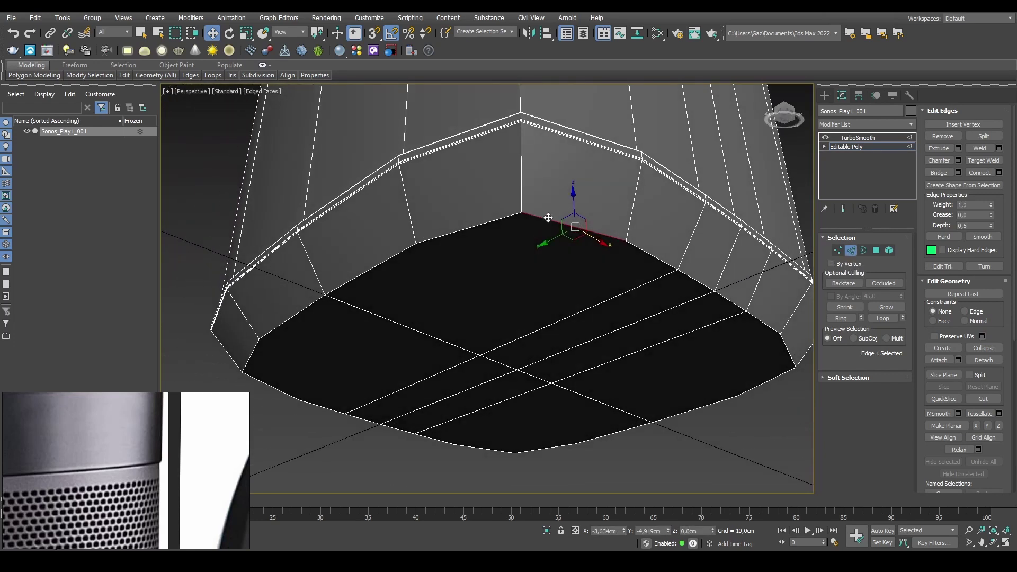
{"action": "left_click", "coordinate": [508, 215]}
{"action": "left_click", "coordinate": [380, 262]}
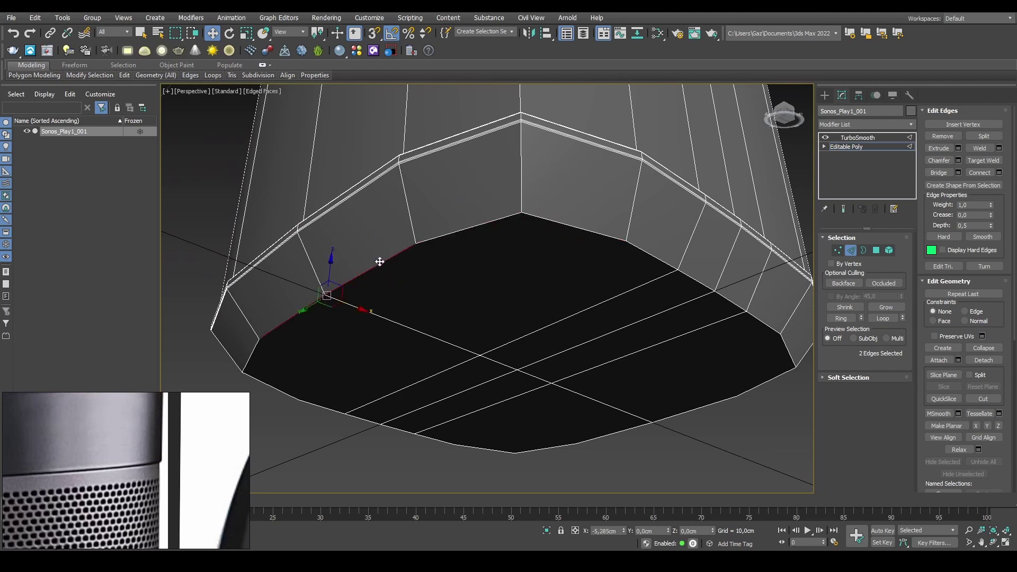
{"action": "left_click", "coordinate": [485, 223]}
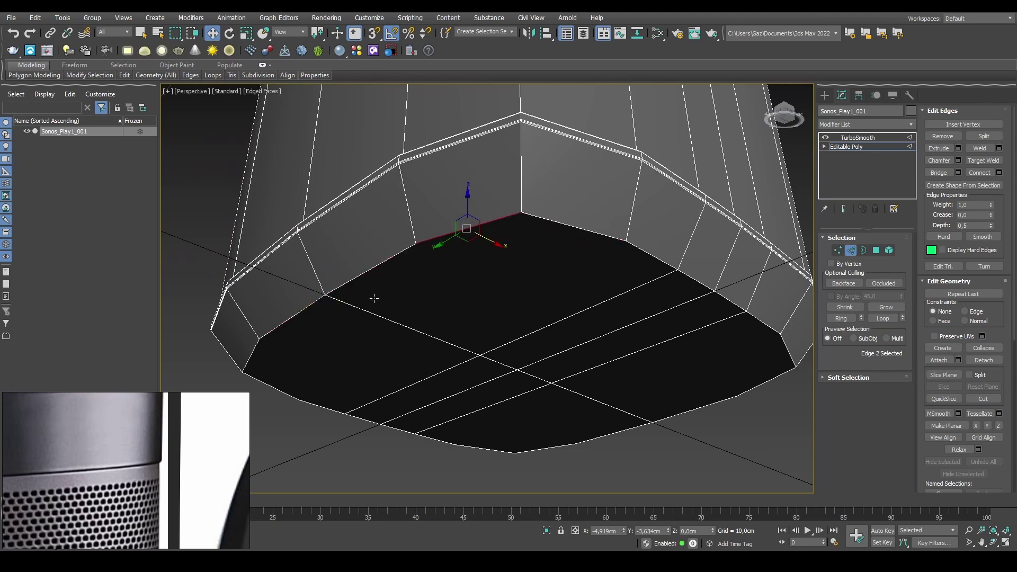
{"action": "left_click", "coordinate": [372, 271]}
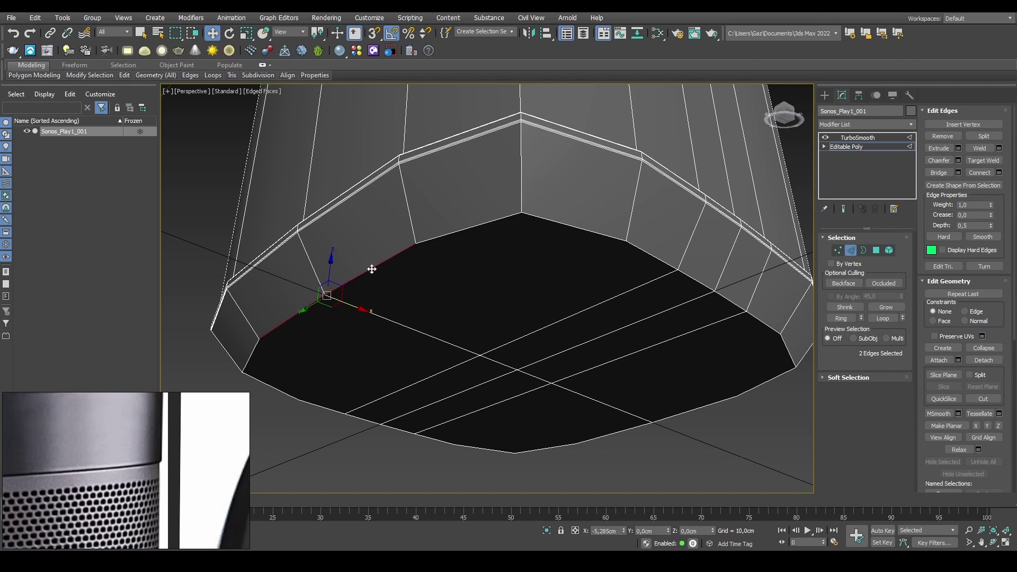
{"action": "middle_click_drag", "start_coordinate": [523, 291], "coordinate": [488, 216], "text": "alt"}
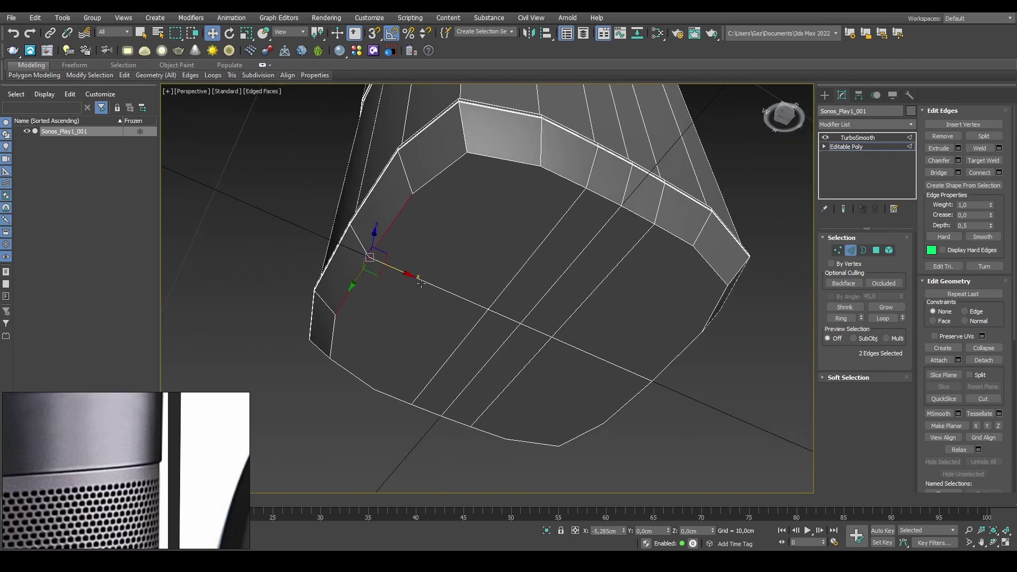
Select the eight polygons of the speaker's underside and inset them by scaling to 95% in X and Y.
{"action": "key", "text": "4"}
{"action": "left_click", "coordinate": [493, 250]}
{"action": "left_click", "coordinate": [392, 329], "text": "ctrl"}
{"action": "left_click", "coordinate": [517, 345], "text": "ctrl"}
{"action": "left_click", "coordinate": [455, 350], "text": "ctrl"}
{"action": "left_click", "coordinate": [558, 367], "text": "ctrl"}
{"action": "left_click", "coordinate": [646, 326], "text": "ctrl"}
{"action": "left_click", "coordinate": [588, 270], "text": "ctrl"}
{"action": "left_click", "coordinate": [551, 249], "text": "ctrl"}
{"action": "key", "text": "r"}
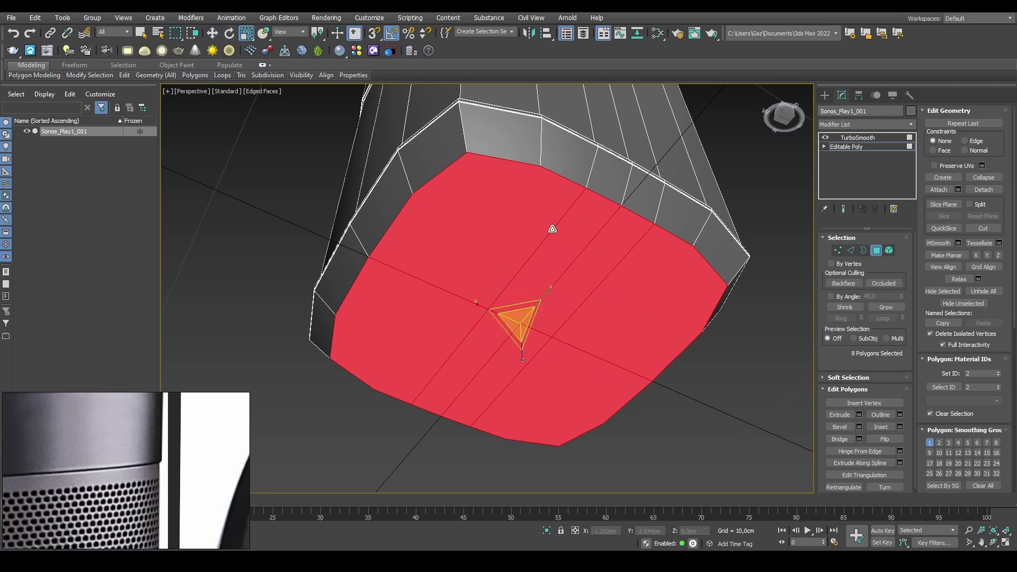
{"action": "middle_click_drag", "start_coordinate": [552, 231], "coordinate": [551, 252], "text": "alt"}
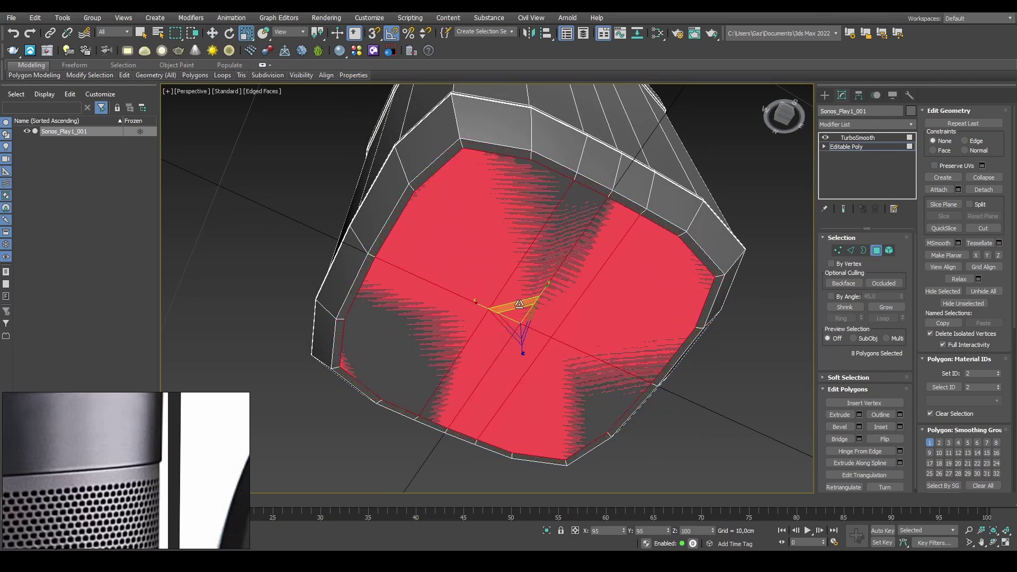
{"action": "left_click", "coordinate": [750, 345]}
Select the outer edge loop bordering the underside and chamfer it by 0.02 cm.
{"action": "key", "text": "2"}
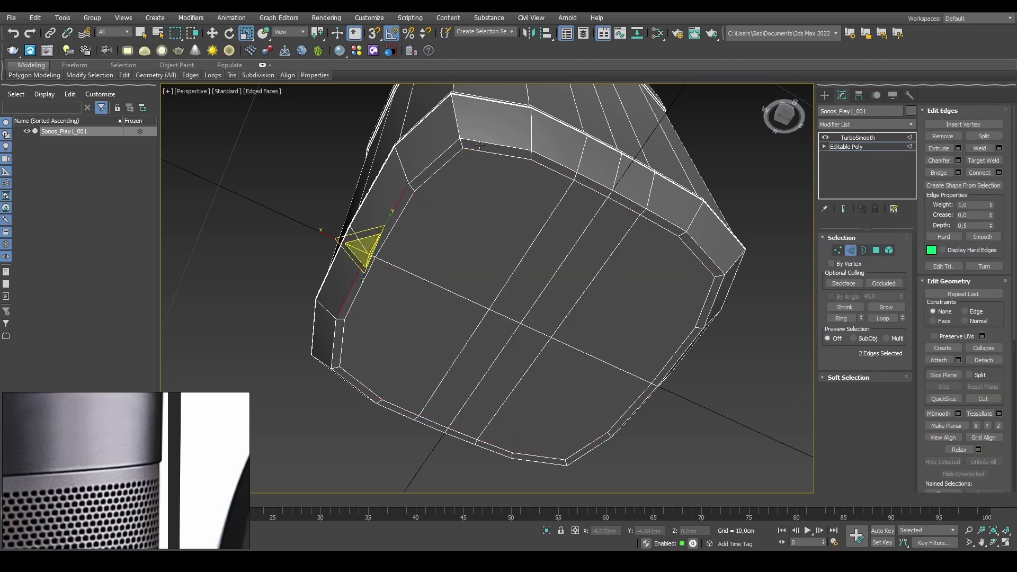
{"action": "double_click", "coordinate": [479, 145]}
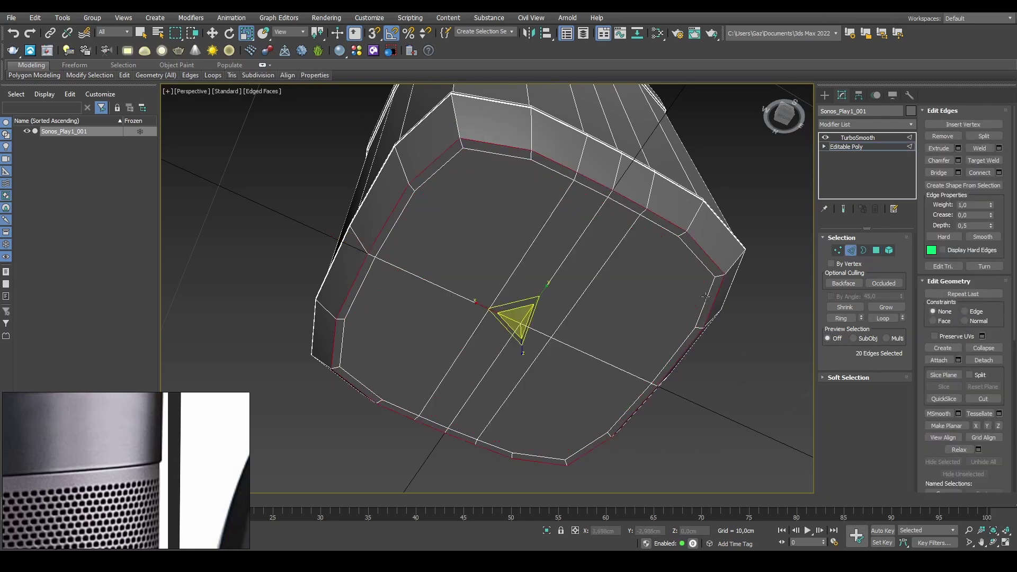
{"action": "left_click", "coordinate": [959, 160]}
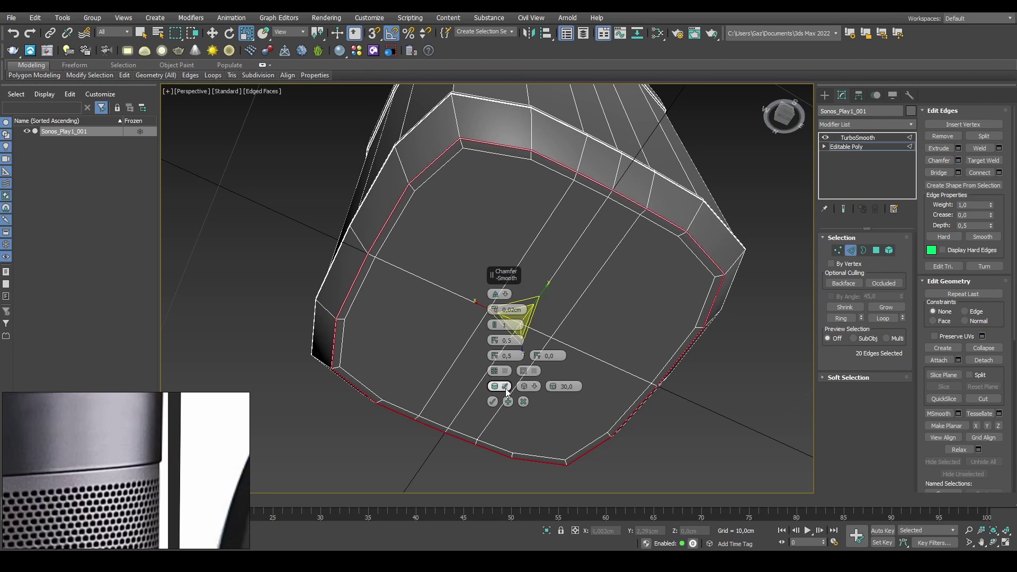
{"action": "left_click", "coordinate": [493, 401]}
{"action": "left_click", "coordinate": [783, 349]}
Leave edge editing, hide the mesh edges, and raise the TurboSmooth iterations to 3.
{"action": "left_click", "coordinate": [852, 251]}
{"action": "middle_click_drag", "start_coordinate": [655, 260], "coordinate": [673, 312], "text": "alt"}
{"action": "key", "text": "F4"}
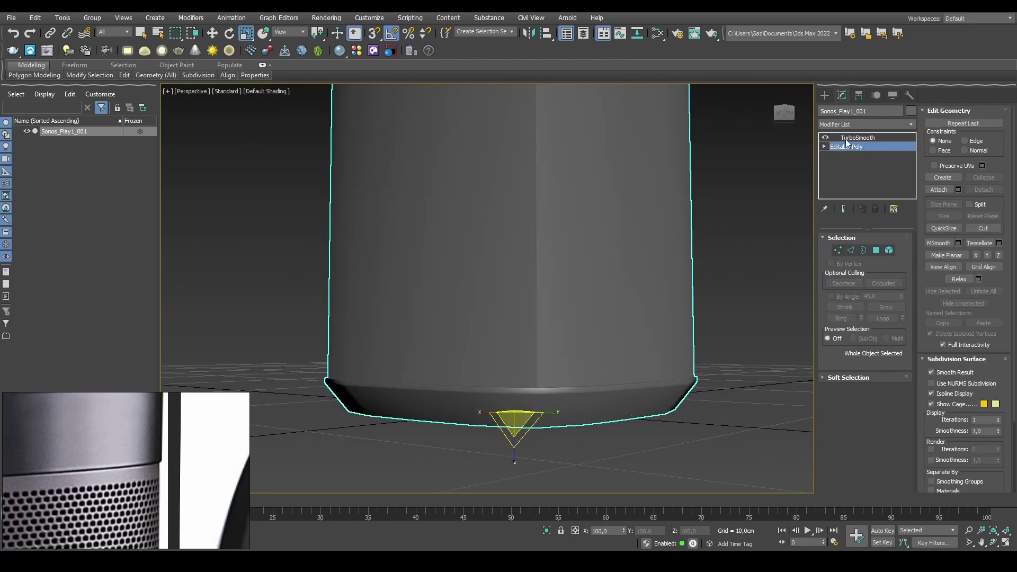
{"action": "left_click", "coordinate": [847, 138]}
{"action": "middle_click_drag", "start_coordinate": [711, 275], "coordinate": [748, 294], "text": "alt"}
{"action": "left_click", "coordinate": [899, 254]}
{"action": "left_click", "coordinate": [899, 254]}
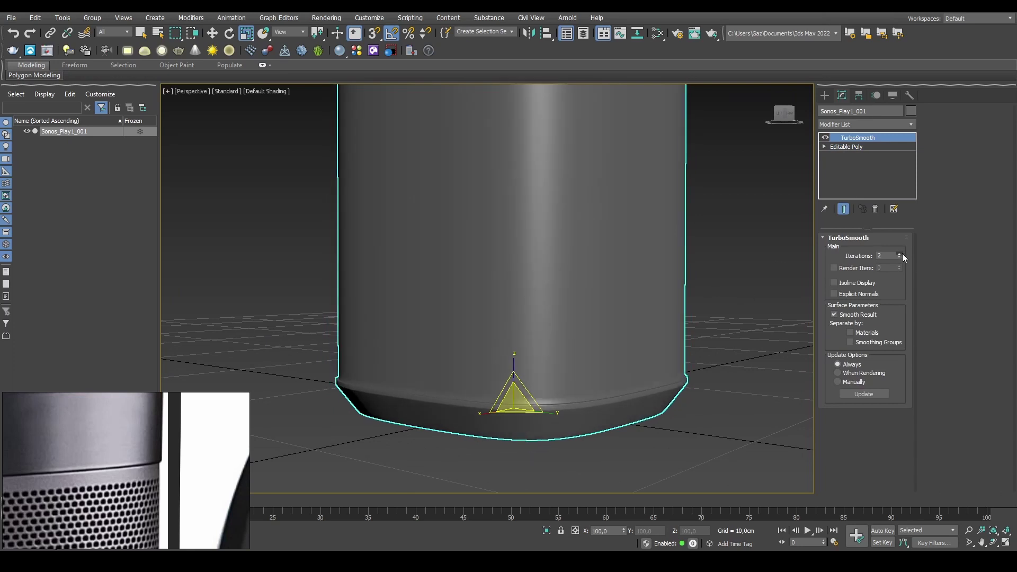
{"action": "middle_click_drag", "start_coordinate": [660, 314], "coordinate": [672, 307], "text": "alt"}
Examine the smoothed speaker's base lip and top surface for edge sharpness.
{"action": "left_click", "coordinate": [691, 347]}
{"action": "scroll", "coordinate": [691, 347], "scroll_direction": "up", "scroll_amount": 4}
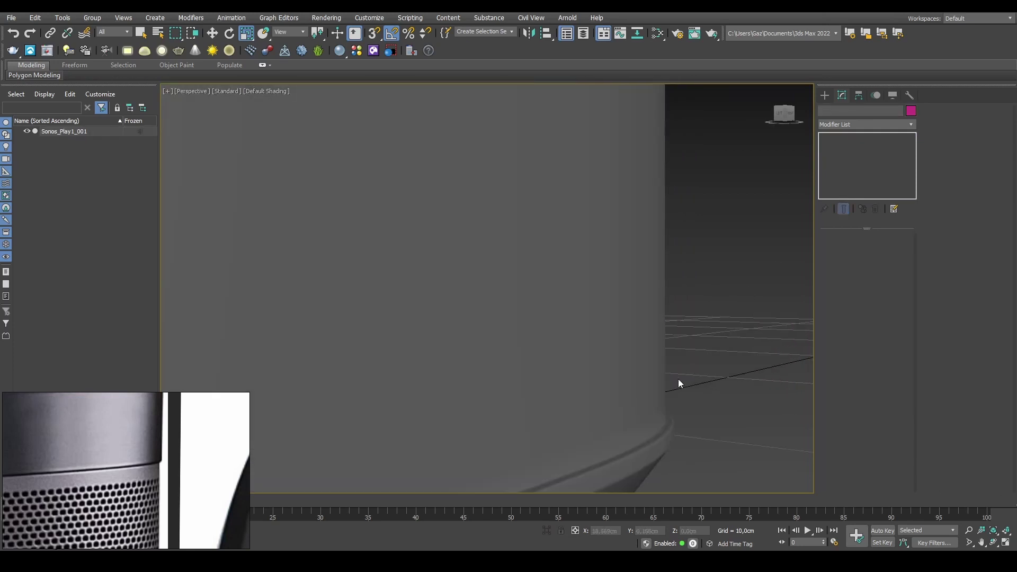
{"action": "left_click", "coordinate": [614, 375]}
{"action": "left_click", "coordinate": [718, 309]}
{"action": "scroll", "coordinate": [708, 297], "scroll_direction": "down", "scroll_amount": 8}
{"action": "mouse_move", "coordinate": [687, 269]}
{"action": "middle_mouse_down", "text": "alt"}
{"action": "mouse_move", "coordinate": [649, 264]}
{"action": "mouse_move", "coordinate": [635, 289]}
{"action": "mouse_move", "coordinate": [691, 293]}
{"action": "mouse_move", "coordinate": [709, 310]}
{"action": "mouse_move", "coordinate": [682, 275]}
{"action": "mouse_move", "coordinate": [684, 254]}
{"action": "middle_mouse_up", "text": "alt"}
{"action": "scroll", "coordinate": [595, 219], "scroll_direction": "up", "scroll_amount": 5}
{"action": "middle_click_drag", "start_coordinate": [679, 139], "coordinate": [658, 217]}
Turn off the speaker's TurboSmooth result and return to the Editable Poly level with the mesh edges displayed.
{"action": "left_click", "coordinate": [580, 288]}
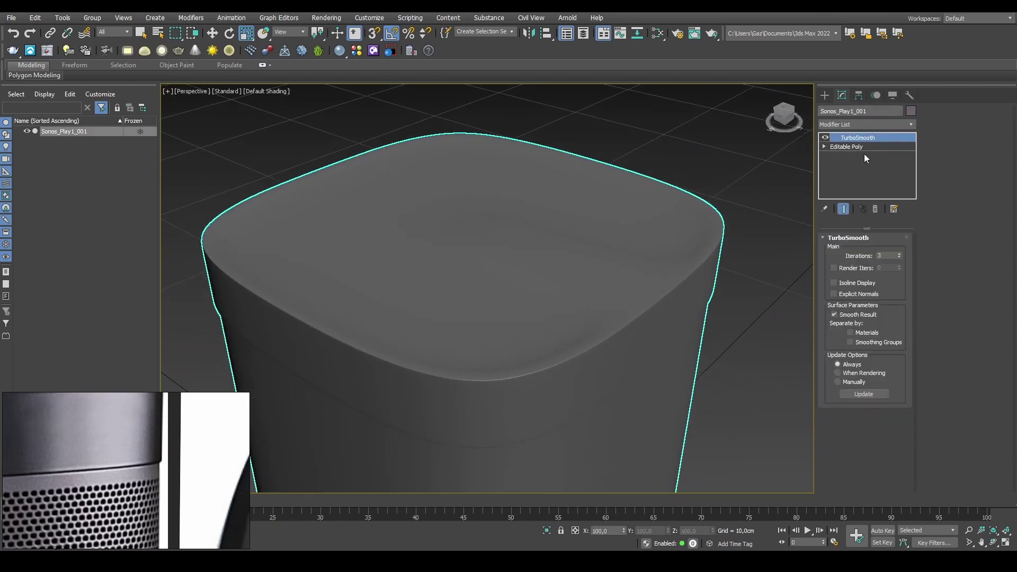
{"action": "left_click", "coordinate": [825, 137]}
{"action": "left_click", "coordinate": [848, 147]}
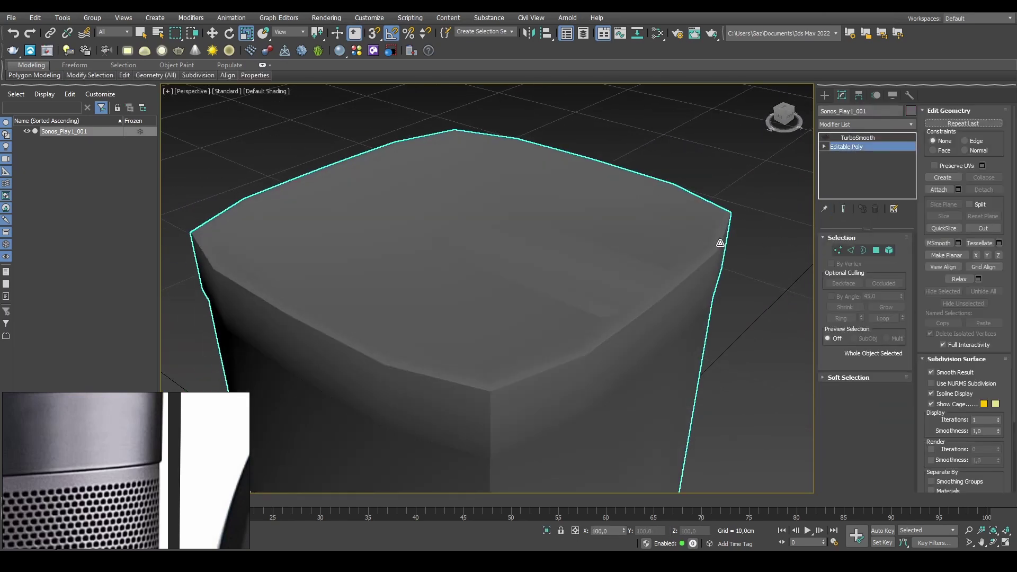
{"action": "key", "text": "F4"}
{"action": "middle_click_drag", "start_coordinate": [658, 240], "coordinate": [675, 209], "text": "alt"}
In edge editing, select the loop just inside the top face's rim, leaving out the two edges across the central strip.
{"action": "key", "text": "2"}
{"action": "left_click", "coordinate": [489, 313]}
{"action": "middle_click_drag", "start_coordinate": [496, 377], "coordinate": [540, 222], "text": "alt"}
{"action": "left_click", "coordinate": [560, 367], "text": "ctrl"}
{"action": "double_click", "coordinate": [489, 367], "text": "ctrl"}
{"action": "left_click", "coordinate": [497, 385], "text": "alt"}
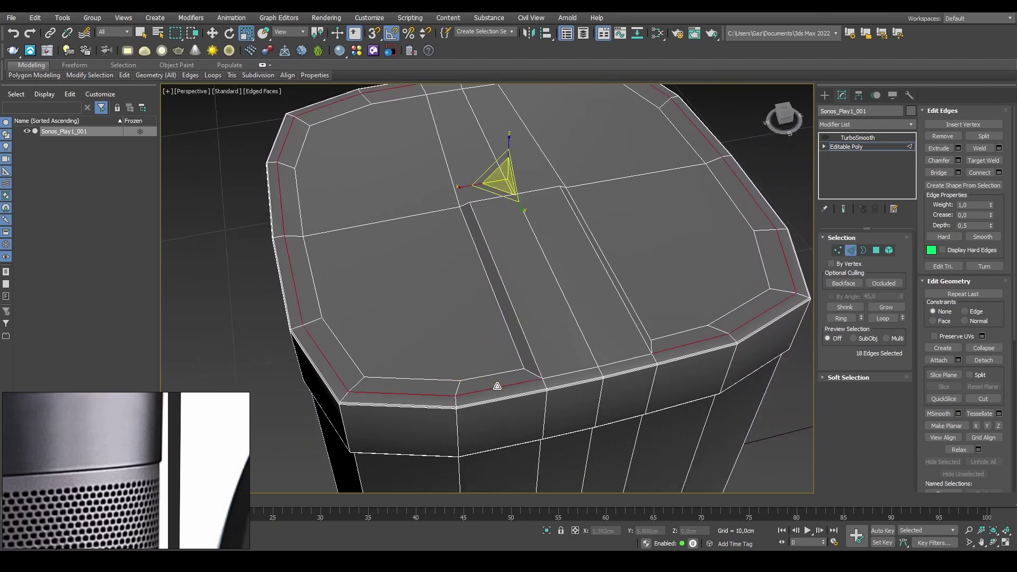
{"action": "middle_click_drag", "start_coordinate": [518, 268], "coordinate": [527, 283], "text": "alt"}
{"action": "middle_click_drag", "start_coordinate": [701, 326], "coordinate": [508, 373], "text": "alt"}
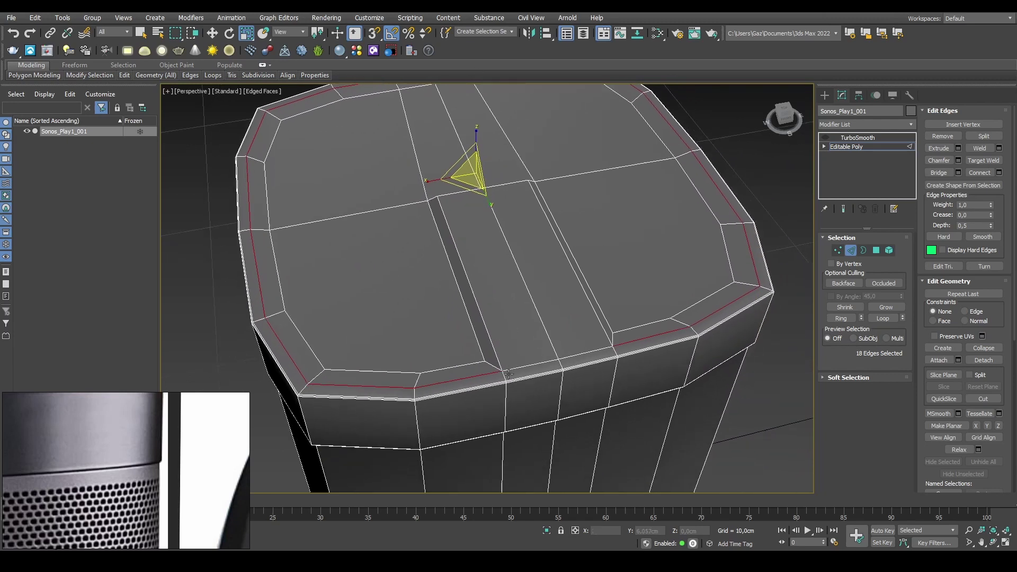
Add the central strip's two long side edges and the two edges across its inner end to the selection.
{"action": "left_click", "coordinate": [604, 328], "text": "ctrl"}
{"action": "left_click", "coordinate": [504, 184], "text": "ctrl"}
{"action": "left_click", "coordinate": [453, 194], "text": "ctrl"}
{"action": "left_click", "coordinate": [443, 211], "text": "ctrl"}
{"action": "middle_click_drag", "start_coordinate": [502, 293], "coordinate": [556, 292]}
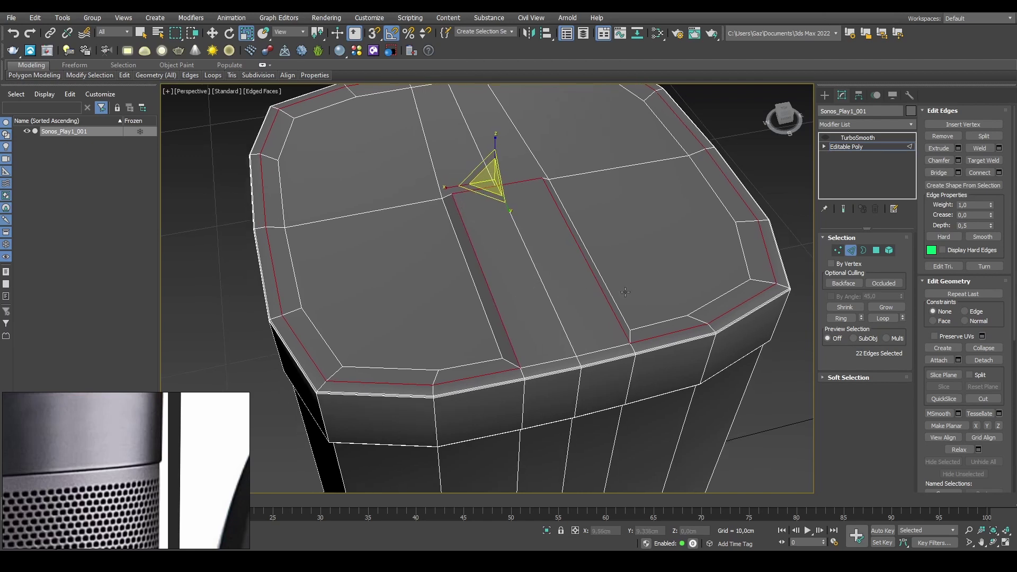
Chamfer the selected rim and central strip edges on the top face by 0.03 cm.
{"action": "left_click", "coordinate": [958, 160]}
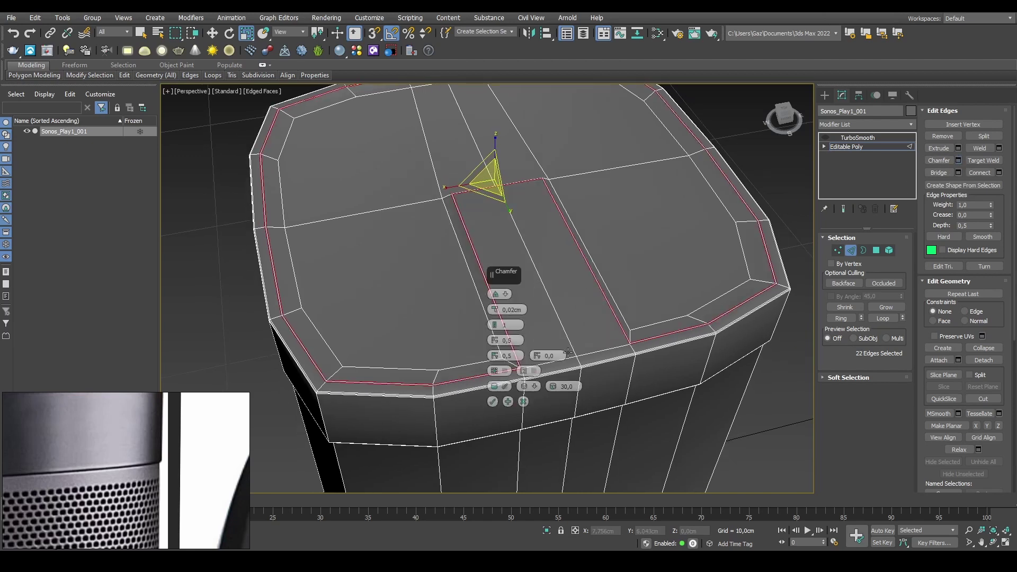
{"action": "left_click", "coordinate": [500, 293]}
{"action": "left_click", "coordinate": [506, 339]}
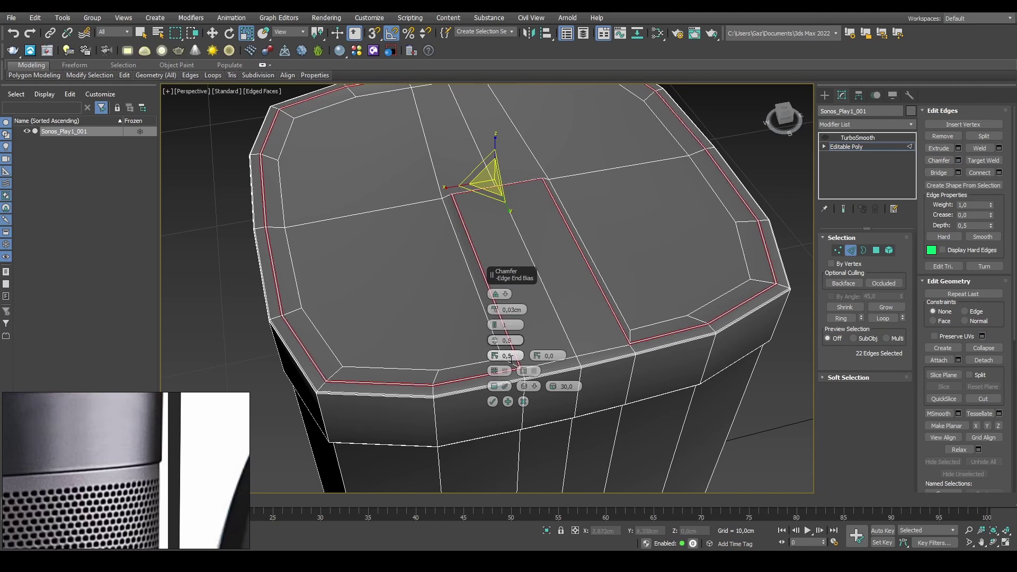
{"action": "left_click", "coordinate": [492, 402]}
{"action": "middle_click_drag", "start_coordinate": [493, 402], "coordinate": [689, 313], "text": "alt"}
{"action": "left_click", "coordinate": [768, 256]}
{"action": "scroll", "coordinate": [729, 241], "scroll_direction": "up", "scroll_amount": 4}
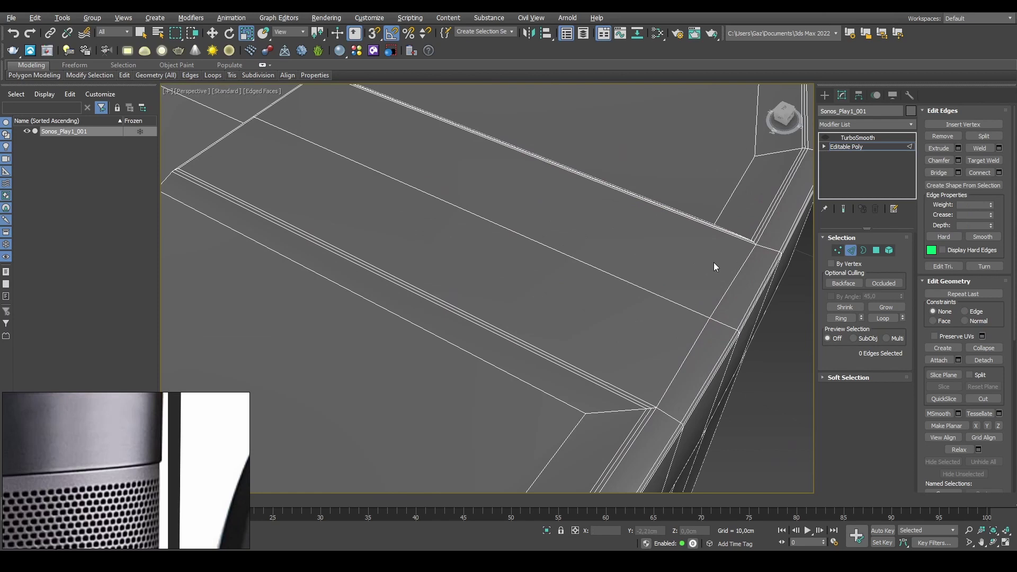
Select the top recess's inner outline edges from one side of the central strip around the rim to the opposite end.
{"action": "scroll", "coordinate": [584, 288], "scroll_direction": "down", "scroll_amount": 4}
{"action": "middle_click_drag", "start_coordinate": [583, 292], "coordinate": [538, 288], "text": "alt"}
{"action": "left_click", "coordinate": [538, 284]}
{"action": "left_click", "coordinate": [647, 349]}
{"action": "left_click", "coordinate": [558, 345]}
{"action": "left_click", "coordinate": [643, 352]}
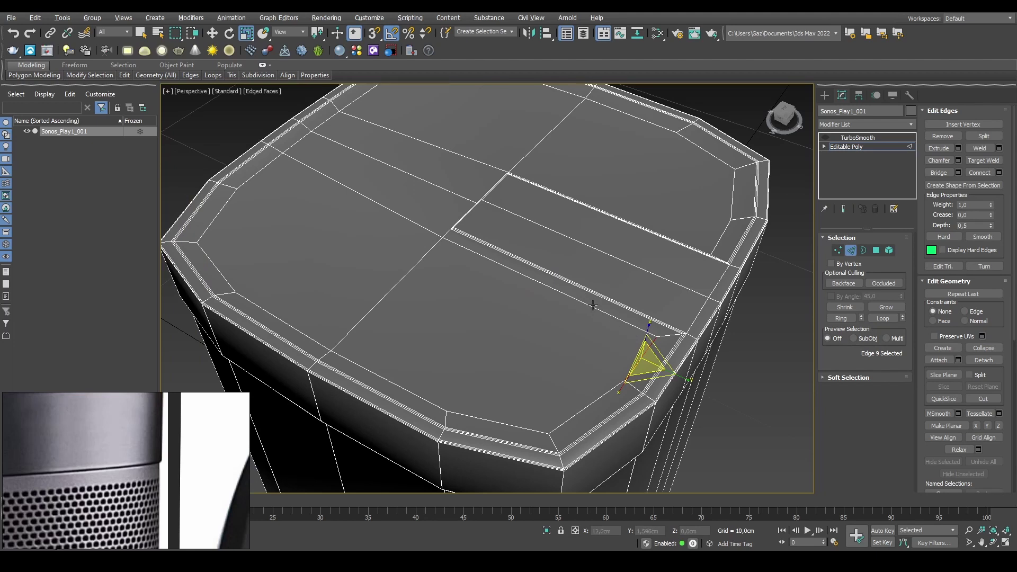
{"action": "left_click", "coordinate": [593, 306], "text": "ctrl"}
{"action": "left_click", "coordinate": [615, 387], "text": "ctrl"}
{"action": "left_click", "coordinate": [499, 422], "text": "ctrl"}
{"action": "left_click", "coordinate": [401, 382], "text": "ctrl"}
{"action": "left_click", "coordinate": [248, 296], "text": "ctrl"}
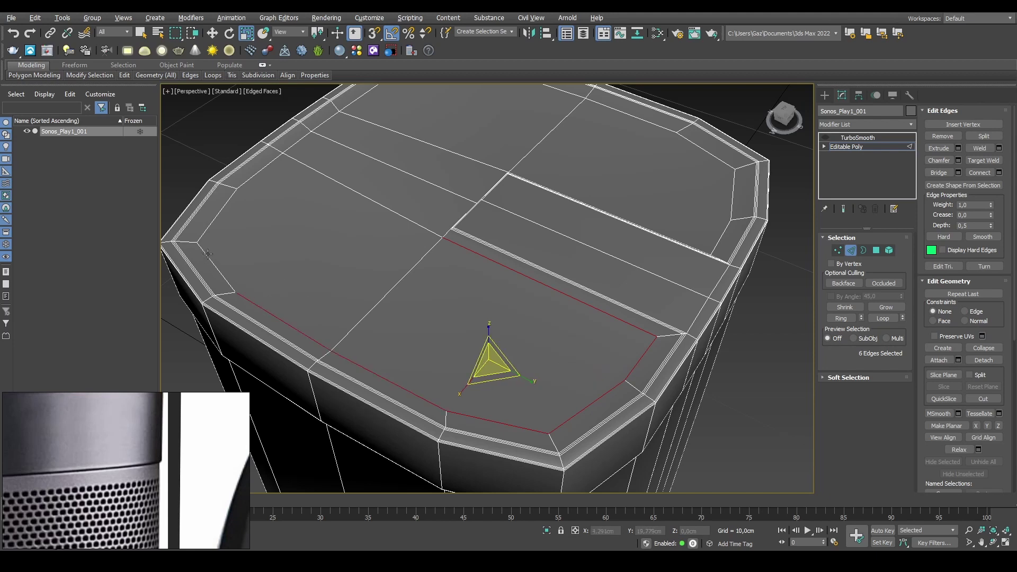
{"action": "left_click", "coordinate": [208, 254], "text": "ctrl"}
{"action": "left_click", "coordinate": [211, 217], "text": "ctrl"}
{"action": "left_click", "coordinate": [255, 170], "text": "ctrl"}
{"action": "left_click", "coordinate": [306, 138], "text": "ctrl"}
{"action": "left_click", "coordinate": [326, 121], "text": "ctrl"}
Extend the selection along the remaining inner outline of the top recess, closing it around the strip's other side and inner end.
{"action": "scroll", "coordinate": [399, 199], "scroll_direction": "up", "scroll_amount": 2}
{"action": "left_click", "coordinate": [340, 163], "text": "ctrl"}
{"action": "left_click", "coordinate": [388, 136], "text": "ctrl"}
{"action": "left_click", "coordinate": [437, 128], "text": "ctrl"}
{"action": "left_click", "coordinate": [520, 148], "text": "ctrl"}
{"action": "left_click", "coordinate": [630, 195], "text": "ctrl"}
{"action": "left_click", "coordinate": [701, 226], "text": "ctrl"}
{"action": "left_click", "coordinate": [710, 271], "text": "ctrl"}
{"action": "left_click", "coordinate": [699, 317], "text": "ctrl"}
{"action": "middle_click_drag", "start_coordinate": [699, 321], "coordinate": [626, 288], "text": "alt"}
{"action": "scroll", "coordinate": [626, 287], "scroll_direction": "down", "scroll_amount": 3}
{"action": "left_click", "coordinate": [495, 295], "text": "ctrl"}
{"action": "middle_click_drag", "start_coordinate": [495, 295], "coordinate": [421, 220], "text": "alt"}
{"action": "scroll", "coordinate": [472, 220], "scroll_direction": "up", "scroll_amount": 3}
{"action": "left_click", "coordinate": [478, 226], "text": "ctrl"}
{"action": "left_click", "coordinate": [603, 209], "text": "ctrl"}
Chamfer the selected inner outline edges of the top recess by 0.1 cm, comparing the width with the reference image of the speaker's top.
{"action": "scroll", "coordinate": [614, 221], "scroll_direction": "down", "scroll_amount": 3}
{"action": "mouse_move", "coordinate": [577, 228]}
{"action": "middle_mouse_down", "text": "alt"}
{"action": "mouse_move", "coordinate": [476, 247]}
{"action": "mouse_move", "coordinate": [526, 217]}
{"action": "mouse_move", "coordinate": [624, 198]}
{"action": "mouse_move", "coordinate": [759, 213]}
{"action": "mouse_move", "coordinate": [559, 229]}
{"action": "middle_mouse_up", "text": "alt"}
{"action": "scroll", "coordinate": [476, 247], "scroll_direction": "up", "scroll_amount": 3}
{"action": "scroll", "coordinate": [758, 212], "scroll_direction": "down", "scroll_amount": 2}
{"action": "scroll", "coordinate": [580, 263], "scroll_direction": "up", "scroll_amount": 3}
{"action": "middle_click_drag", "start_coordinate": [639, 215], "coordinate": [695, 221]}
{"action": "left_click", "coordinate": [959, 161]}
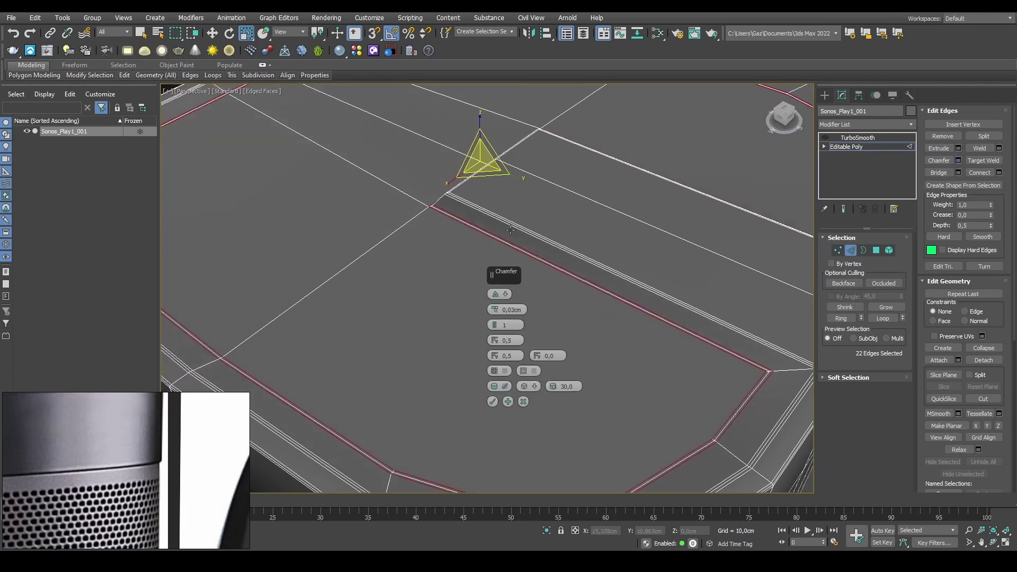
{"action": "scroll", "coordinate": [556, 227], "scroll_direction": "up", "scroll_amount": 3}
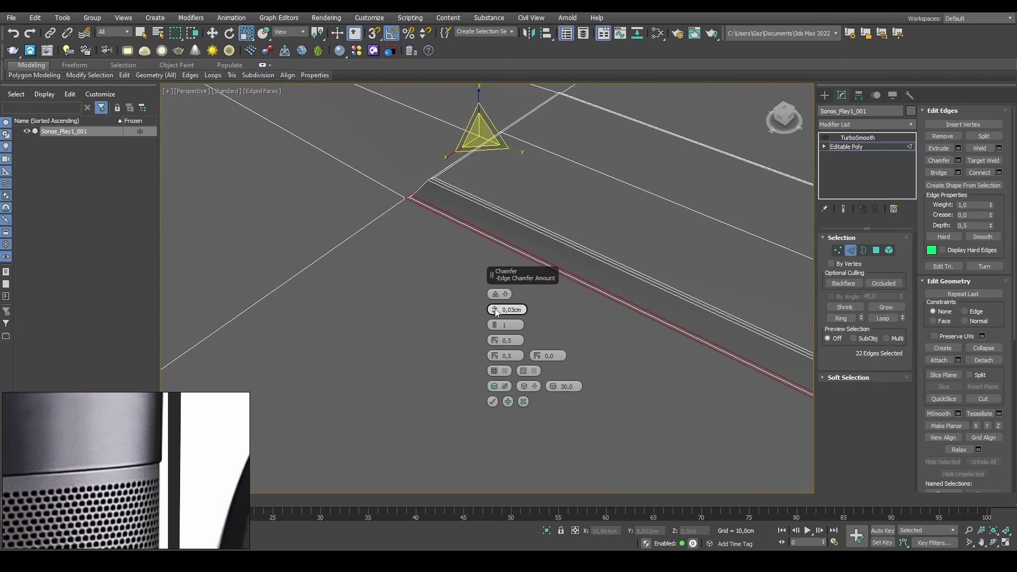
{"action": "mouse_move", "coordinate": [495, 309]}
{"action": "left_mouse_down"}
{"action": "mouse_move", "coordinate": [491, 292]}
{"action": "mouse_move", "coordinate": [491, 302]}
{"action": "left_mouse_up"}
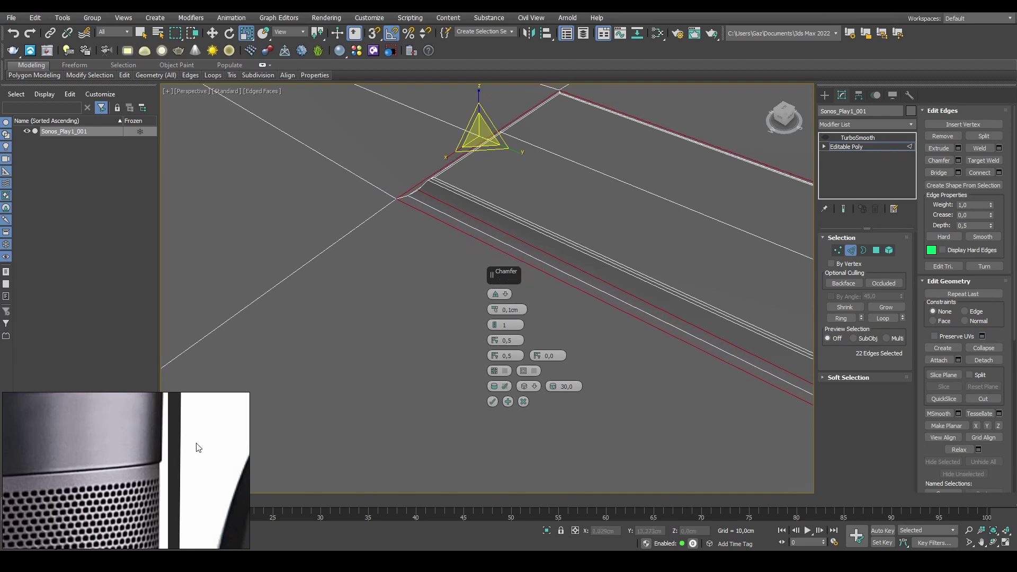
{"action": "middle_click_drag", "start_coordinate": [204, 445], "coordinate": [153, 434]}
{"action": "scroll", "coordinate": [105, 423], "scroll_direction": "down", "scroll_amount": 3}
{"action": "scroll", "coordinate": [153, 435], "scroll_direction": "down", "scroll_amount": 3}
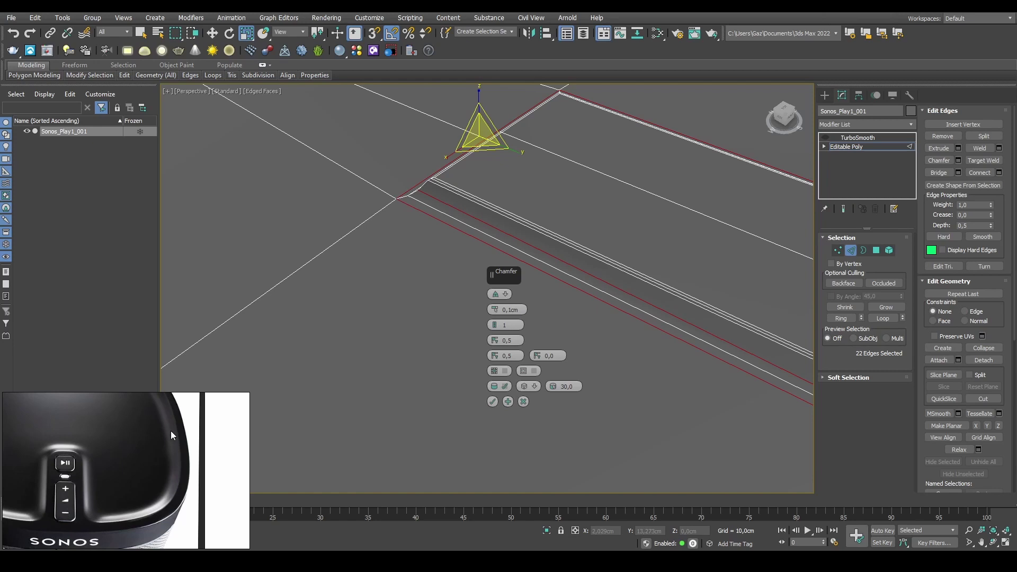
{"action": "left_click", "coordinate": [492, 401]}
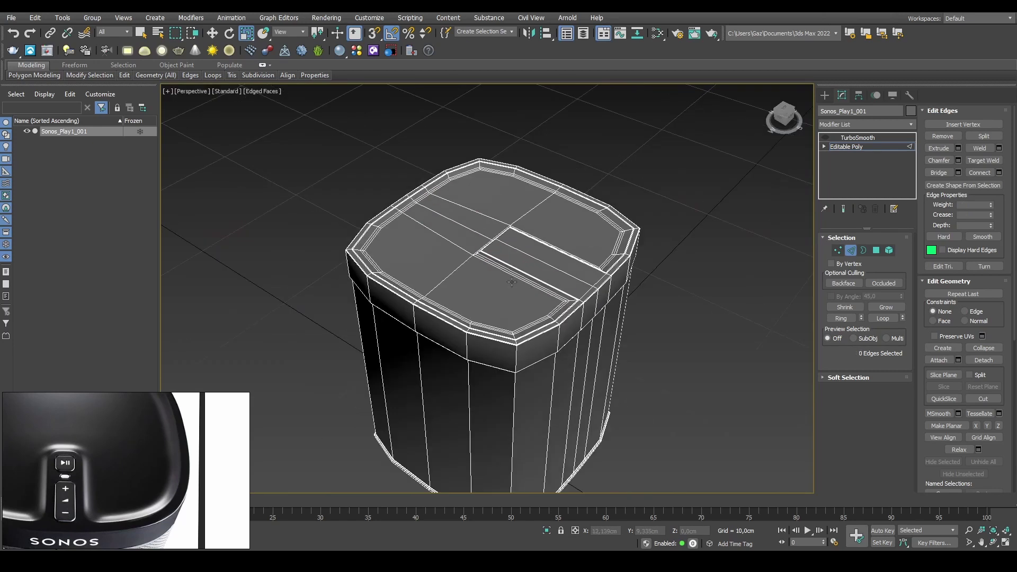
Turn TurboSmooth back on with edged faces hidden and inspect the smoothed top recess and central strip.
{"action": "scroll", "coordinate": [477, 238], "scroll_direction": "up", "scroll_amount": 5}
{"action": "left_click", "coordinate": [851, 252]}
{"action": "left_click", "coordinate": [834, 138]}
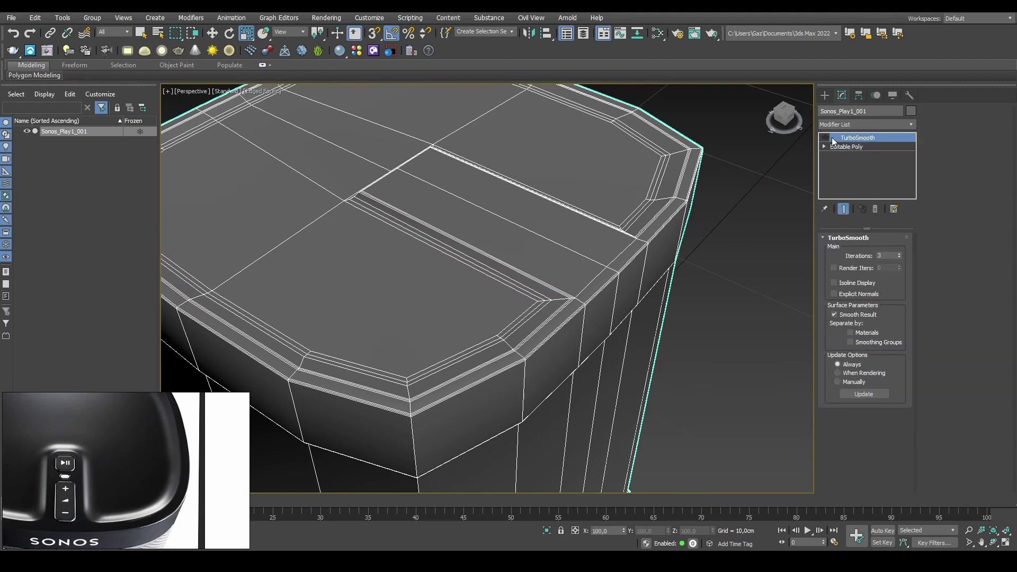
{"action": "key", "text": "F4"}
{"action": "left_click", "coordinate": [824, 138]}
{"action": "middle_click_drag", "start_coordinate": [642, 258], "coordinate": [659, 281], "text": "alt"}
{"action": "middle_click_drag", "start_coordinate": [728, 258], "coordinate": [551, 313]}
{"action": "middle_click_drag", "start_coordinate": [451, 320], "coordinate": [551, 271]}
{"action": "middle_click_drag", "start_coordinate": [638, 267], "coordinate": [705, 233], "text": "alt"}
{"action": "middle_click_drag", "start_coordinate": [604, 406], "coordinate": [588, 285], "text": "alt"}
{"action": "scroll", "coordinate": [588, 286], "scroll_direction": "down", "scroll_amount": 5}
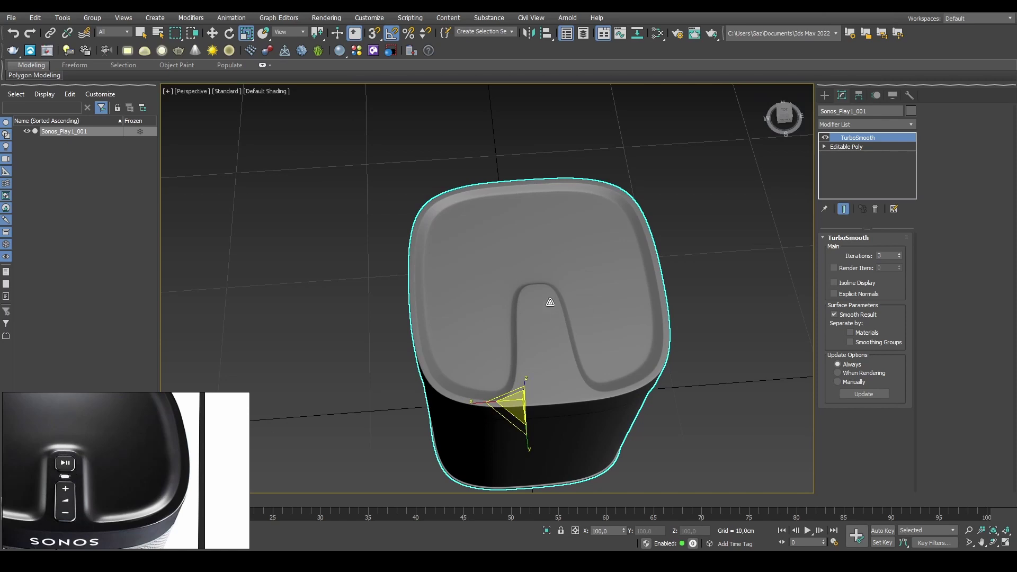
{"action": "scroll", "coordinate": [518, 313], "scroll_direction": "up", "scroll_amount": 5}
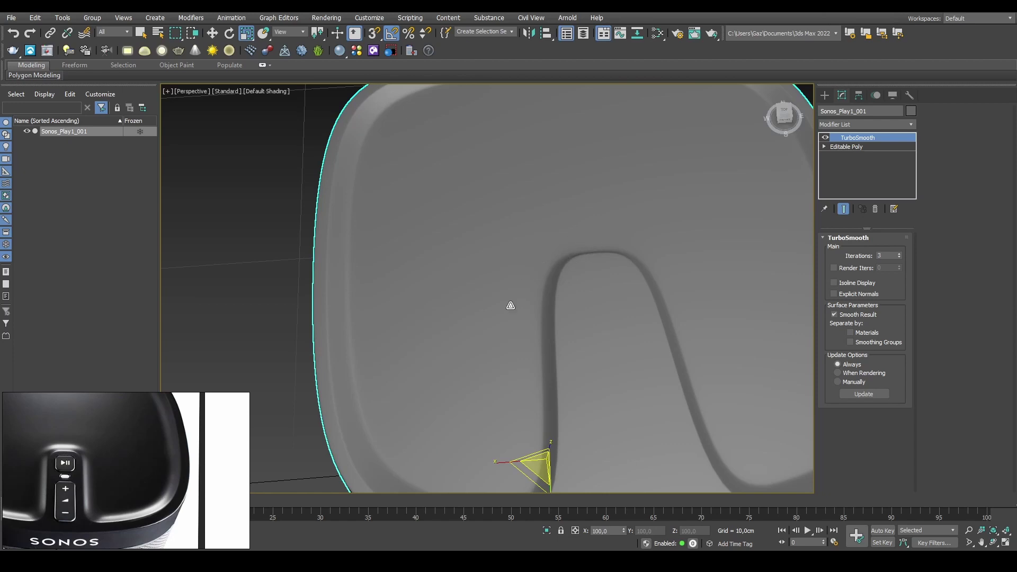
Return to the Editable Poly's edge level with edged faces shown, framing the central strip's inner end.
{"action": "left_click", "coordinate": [842, 147]}
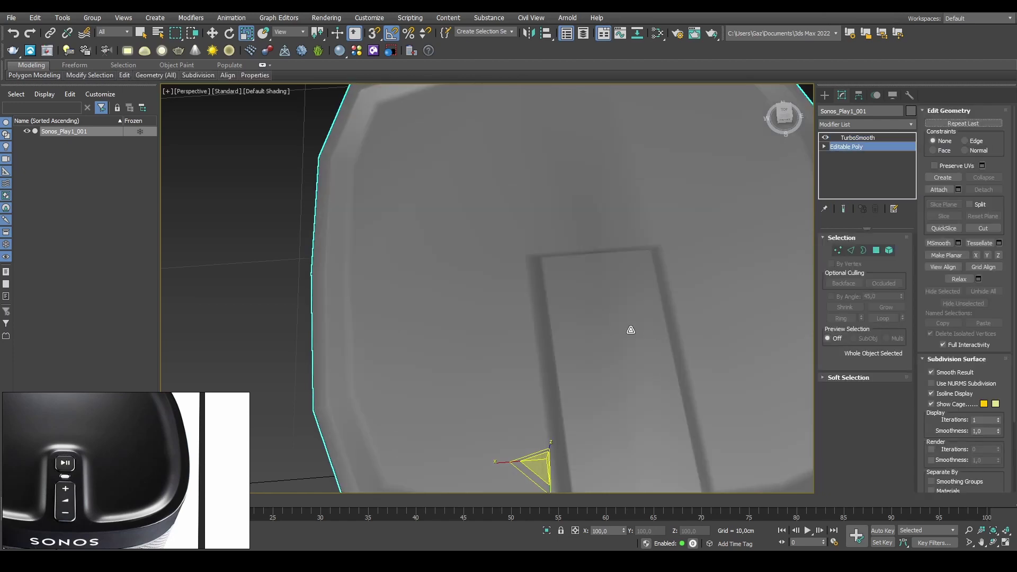
{"action": "key", "text": "F4"}
{"action": "key", "text": "2"}
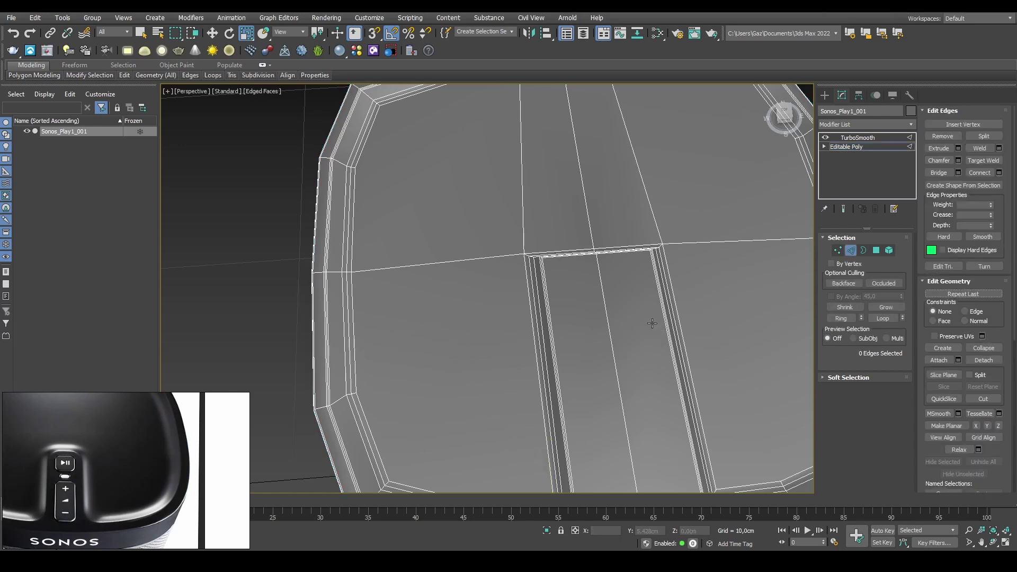
{"action": "middle_click_drag", "start_coordinate": [715, 341], "coordinate": [551, 304]}
{"action": "middle_click_drag", "start_coordinate": [449, 250], "coordinate": [460, 271], "text": "alt"}
{"action": "scroll", "coordinate": [473, 328], "scroll_direction": "up", "scroll_amount": 5}
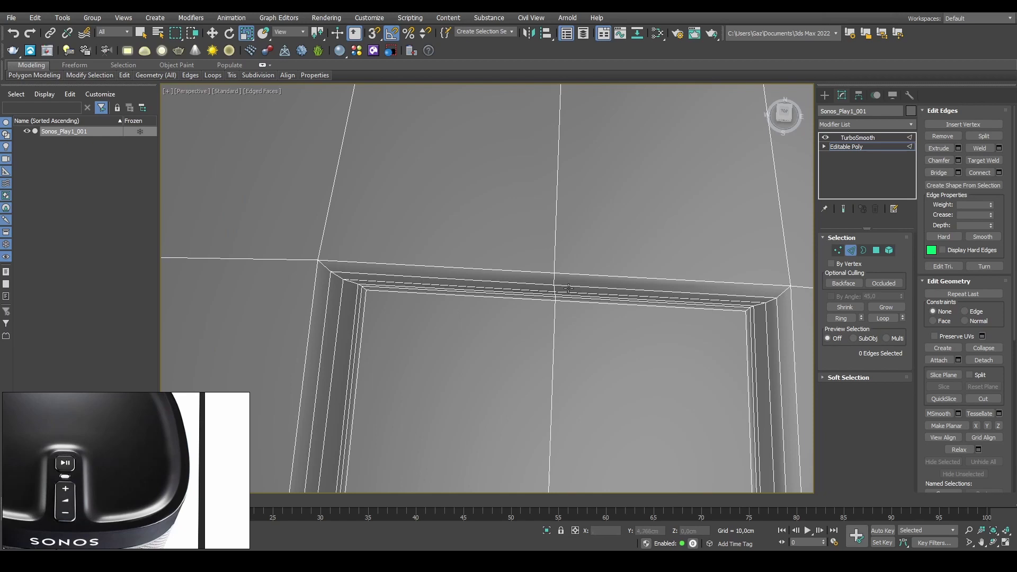
{"action": "middle_click_drag", "start_coordinate": [768, 305], "coordinate": [609, 285]}
{"action": "left_click_drag", "start_coordinate": [636, 286], "coordinate": [700, 322]}
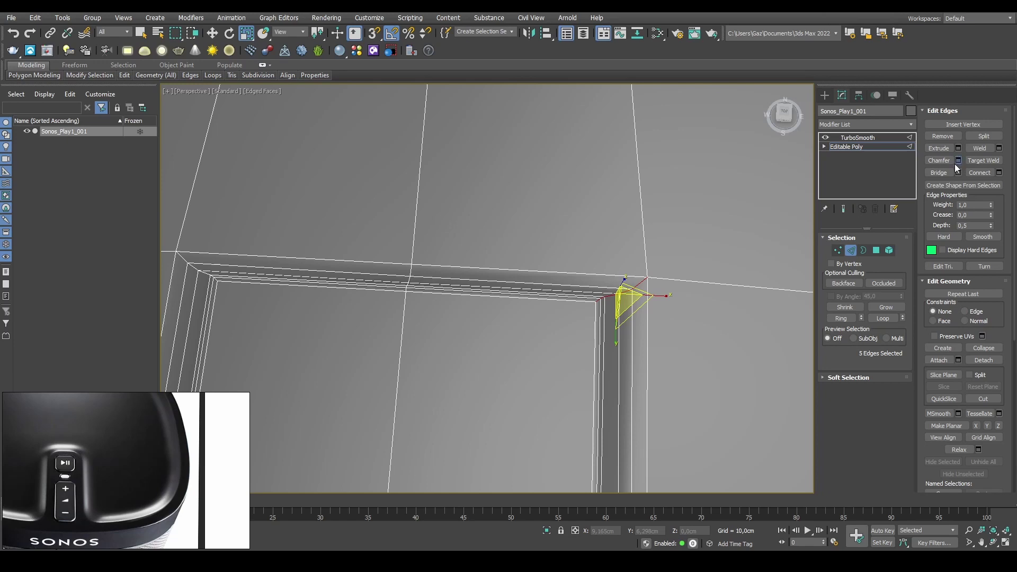
{"action": "key", "text": "z"}
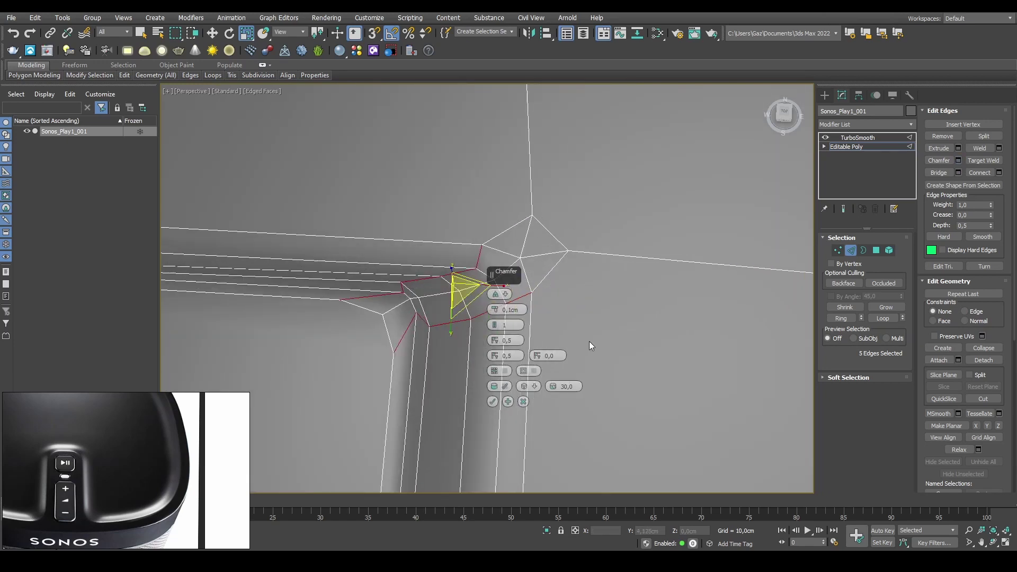
{"action": "left_click", "coordinate": [523, 403]}
{"action": "left_click", "coordinate": [672, 350]}
Select the large recess polygon on one side of the central strip and examine its outline.
{"action": "scroll", "coordinate": [477, 323], "scroll_direction": "down", "scroll_amount": 5}
{"action": "middle_click_drag", "start_coordinate": [309, 400], "coordinate": [538, 265]}
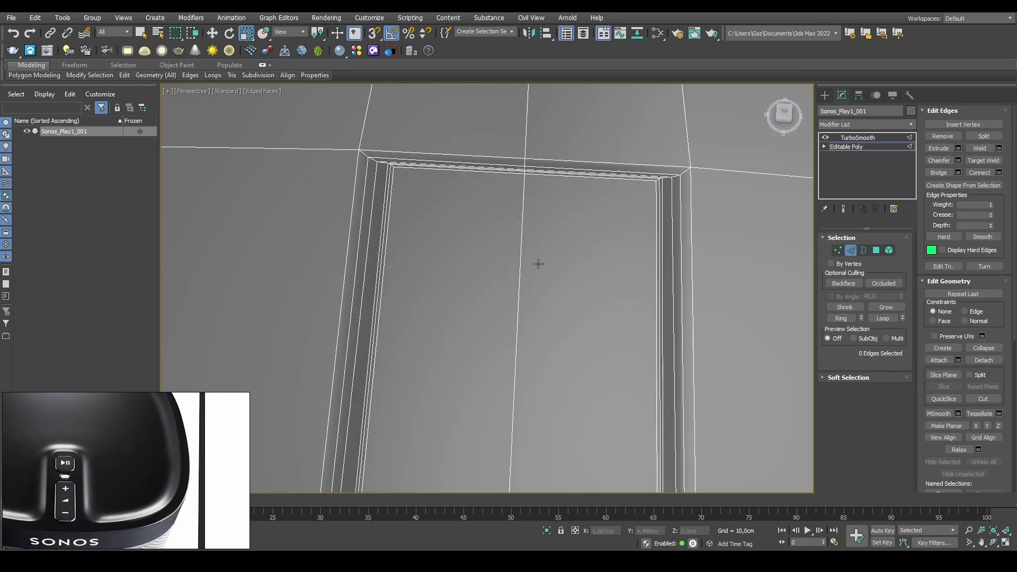
{"action": "scroll", "coordinate": [539, 265], "scroll_direction": "down", "scroll_amount": 3}
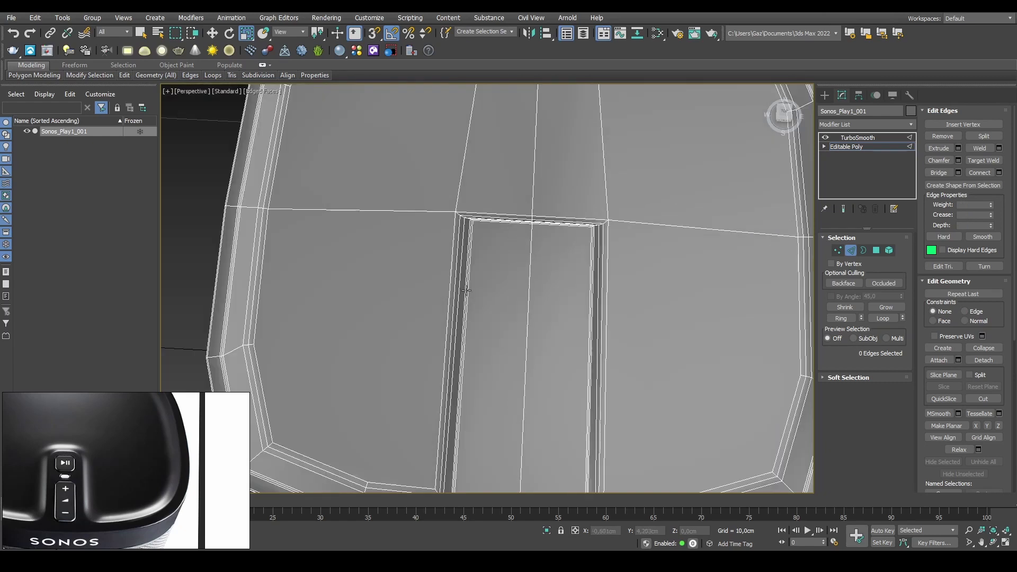
{"action": "middle_click_drag", "start_coordinate": [424, 337], "coordinate": [467, 288]}
{"action": "key", "text": "4"}
{"action": "left_click", "coordinate": [368, 257]}
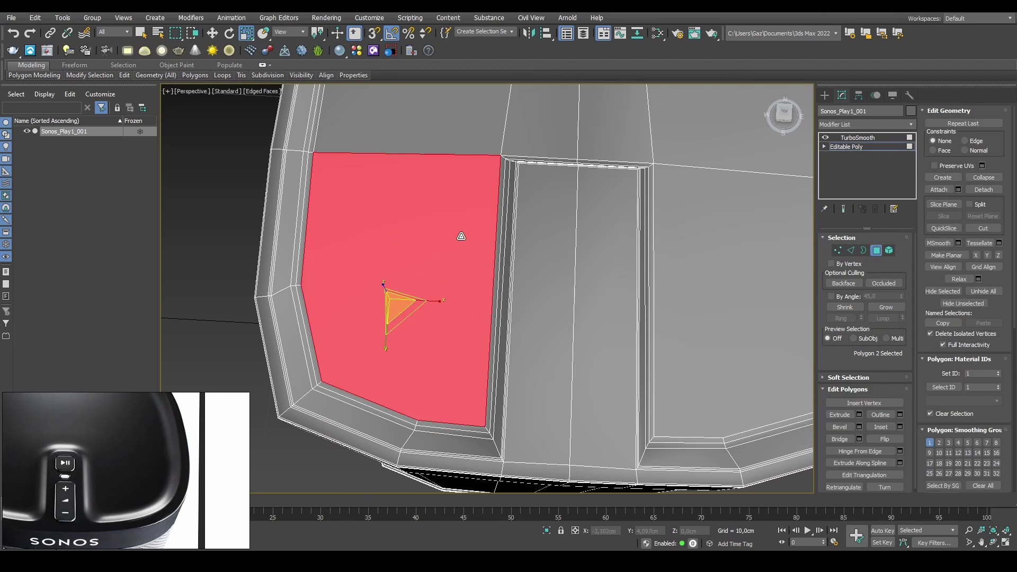
{"action": "scroll", "coordinate": [461, 236], "scroll_direction": "down", "scroll_amount": 4}
{"action": "middle_click_drag", "start_coordinate": [458, 247], "coordinate": [450, 236], "text": "alt"}
{"action": "scroll", "coordinate": [451, 236], "scroll_direction": "up", "scroll_amount": 4}
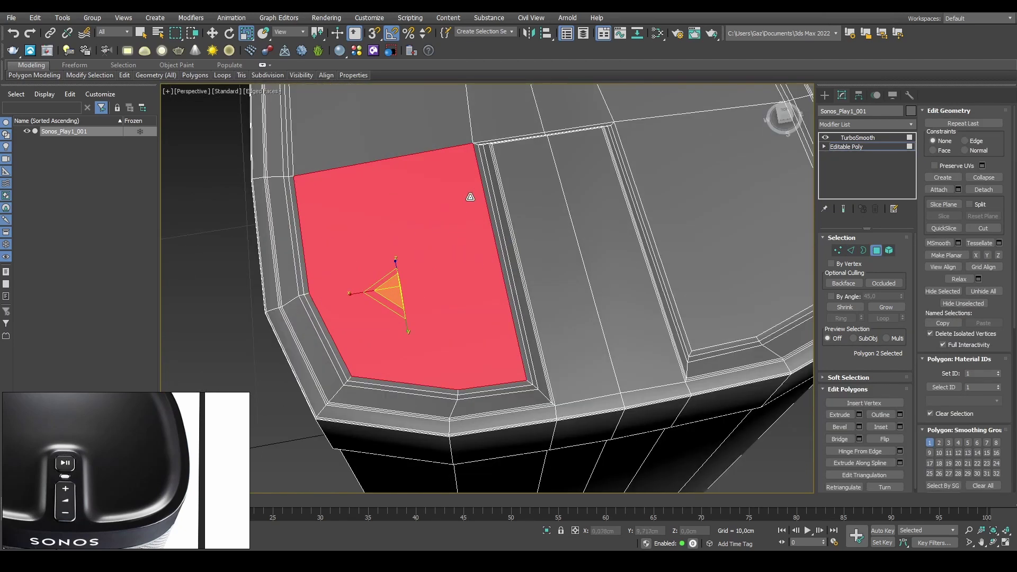
{"action": "middle_click_drag", "start_coordinate": [461, 200], "coordinate": [477, 211], "text": "alt"}
Connect the central strip's lengthwise edges with one crosswise loop and move it toward the strip's inner end, to Y about -0.7 cm.
{"action": "key", "text": "2"}
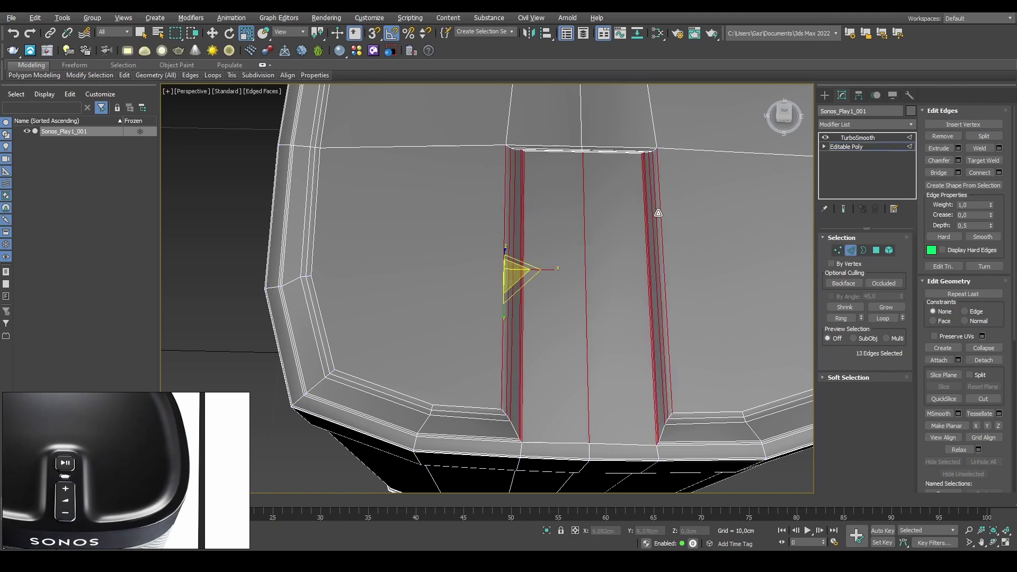
{"action": "left_click", "coordinate": [986, 172]}
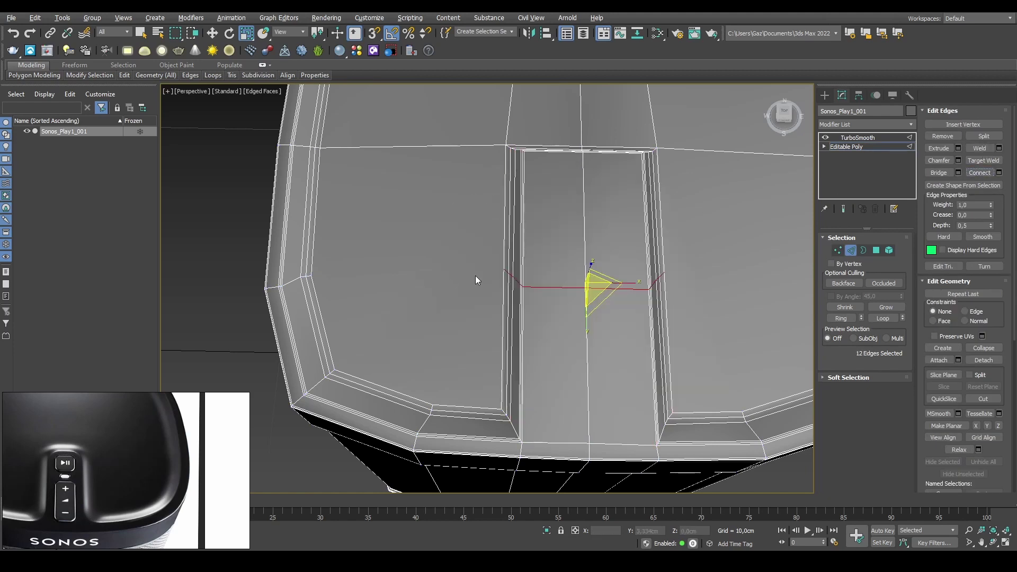
{"action": "key", "text": "w"}
{"action": "middle_click_drag", "start_coordinate": [587, 270], "coordinate": [569, 262], "text": "alt"}
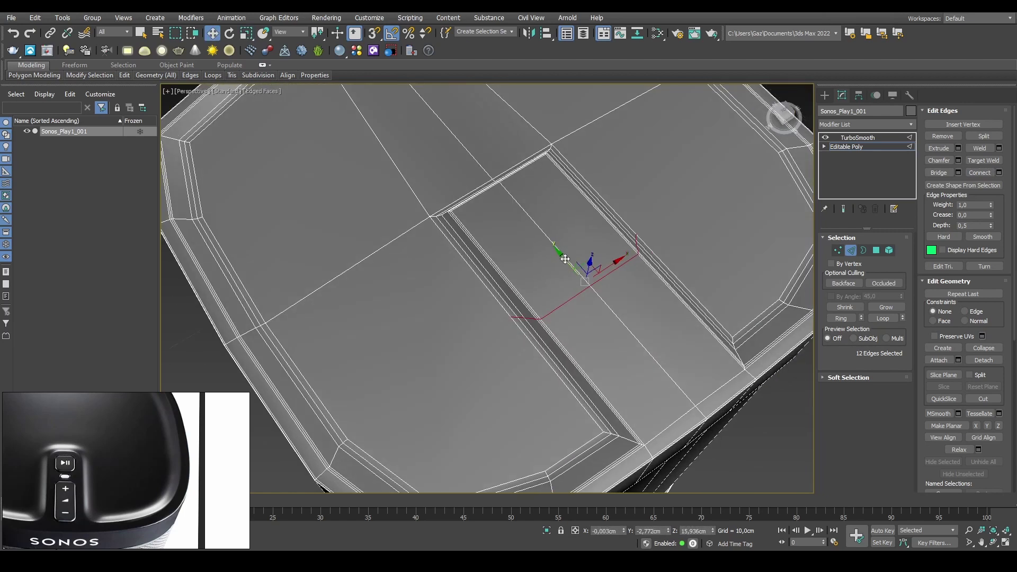
{"action": "left_click_drag", "start_coordinate": [489, 194], "coordinate": [484, 190]}
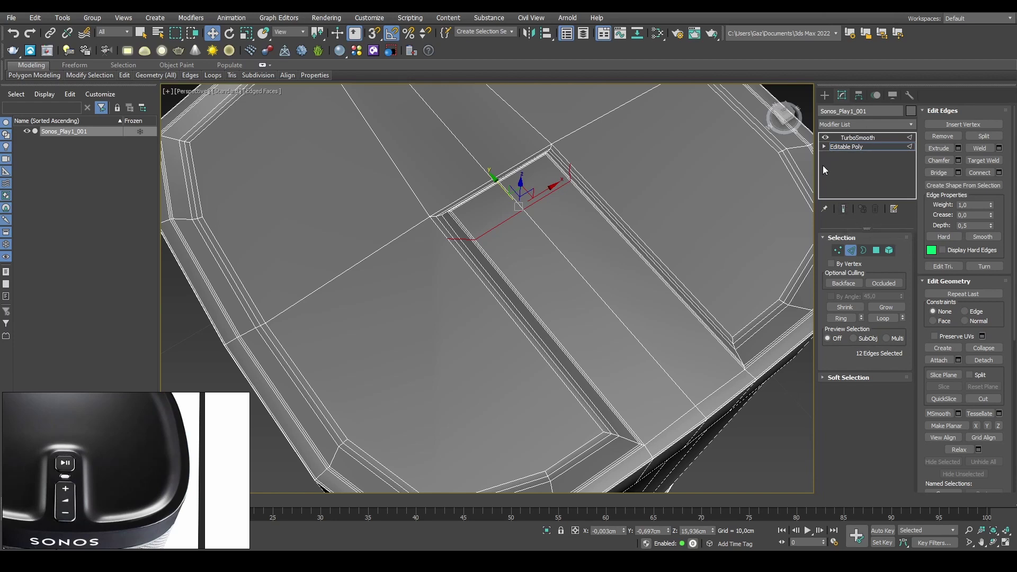
Preview the smoothed result without edged faces and adjust the new crosswise loop's position to Y about -0.76 cm.
{"action": "left_click", "coordinate": [846, 209]}
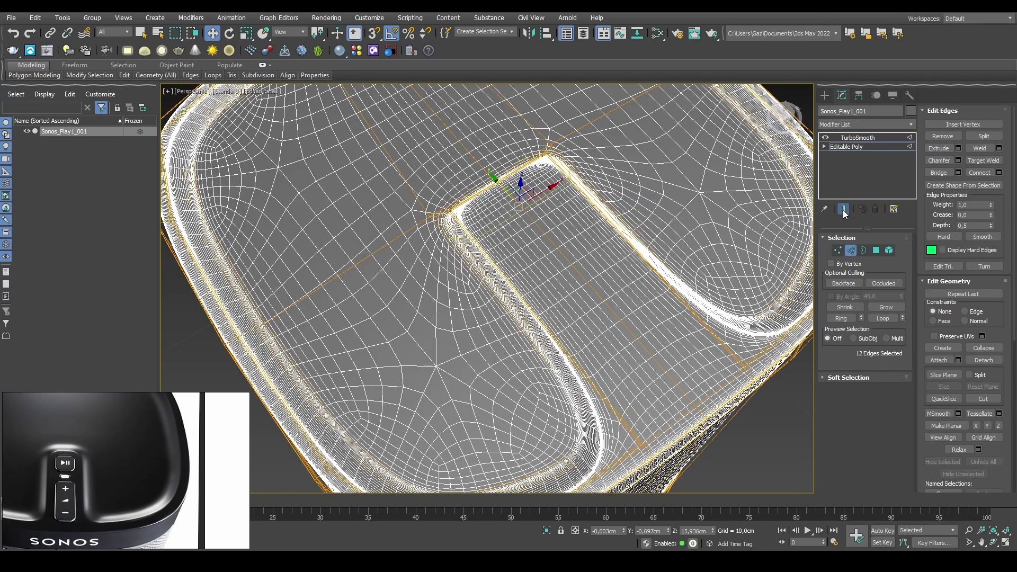
{"action": "middle_click_drag", "start_coordinate": [591, 189], "coordinate": [605, 196]}
{"action": "key", "text": "F4"}
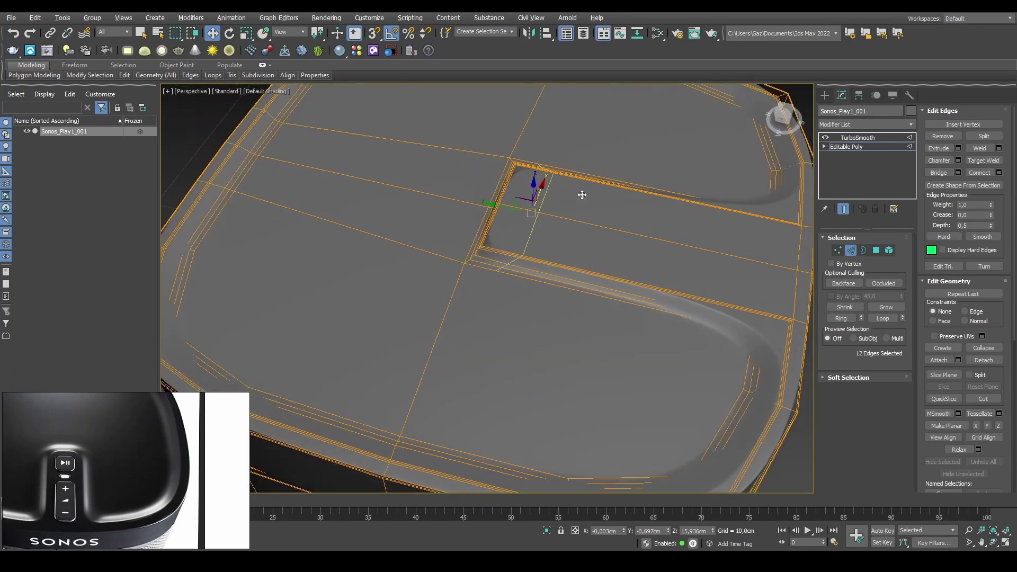
{"action": "scroll", "coordinate": [516, 221], "scroll_direction": "up", "scroll_amount": 3}
{"action": "middle_click_drag", "start_coordinate": [526, 220], "coordinate": [497, 224], "text": "alt"}
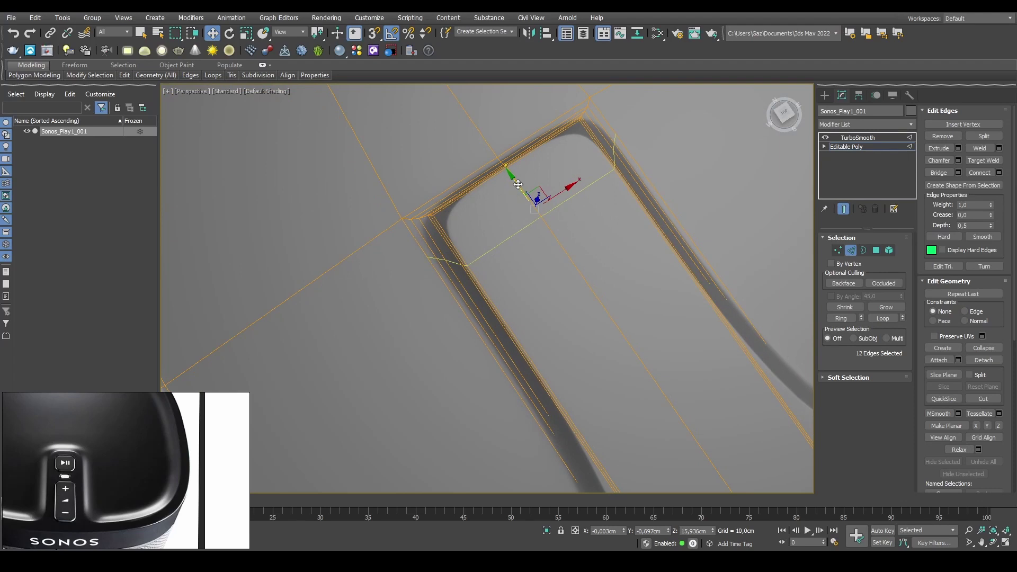
{"action": "mouse_move", "coordinate": [518, 184]}
{"action": "left_mouse_down"}
{"action": "mouse_move", "coordinate": [625, 302]}
{"action": "mouse_move", "coordinate": [517, 175]}
{"action": "mouse_move", "coordinate": [519, 190]}
{"action": "left_mouse_up"}
{"action": "middle_click_drag", "start_coordinate": [557, 242], "coordinate": [498, 231], "text": "alt"}
{"action": "middle_click_drag", "start_coordinate": [409, 242], "coordinate": [815, 185], "text": "alt"}
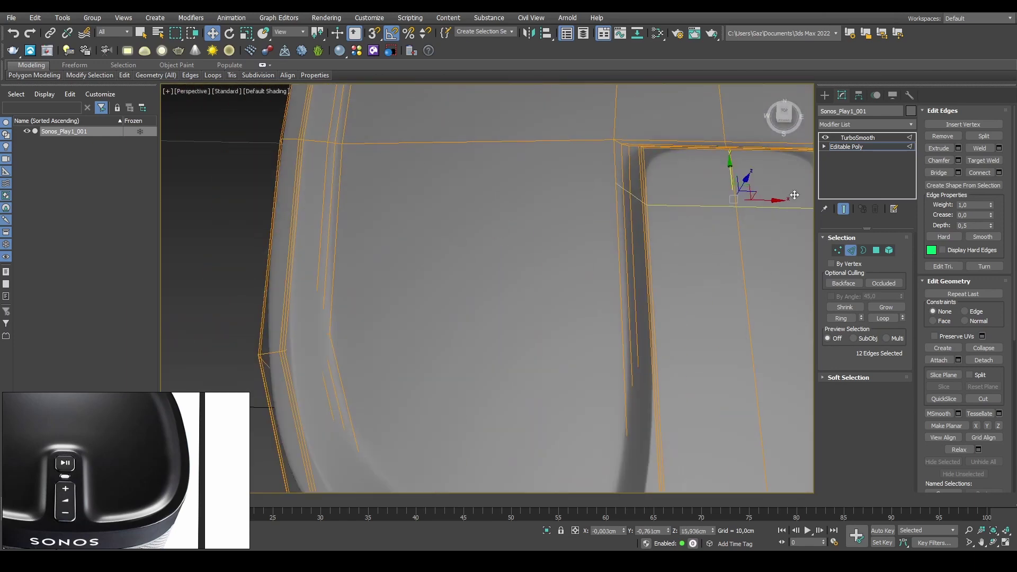
Turn off the smoothed preview, show edged faces again and select the large recess polygon beside the strip to check its shape.
{"action": "left_click", "coordinate": [844, 209]}
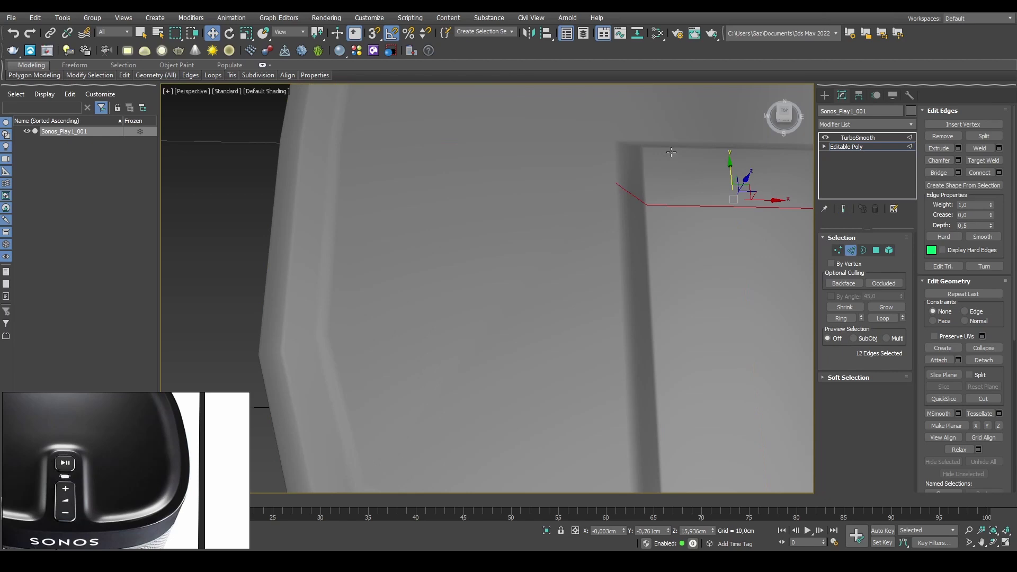
{"action": "key", "text": "F4"}
{"action": "key", "text": "1"}
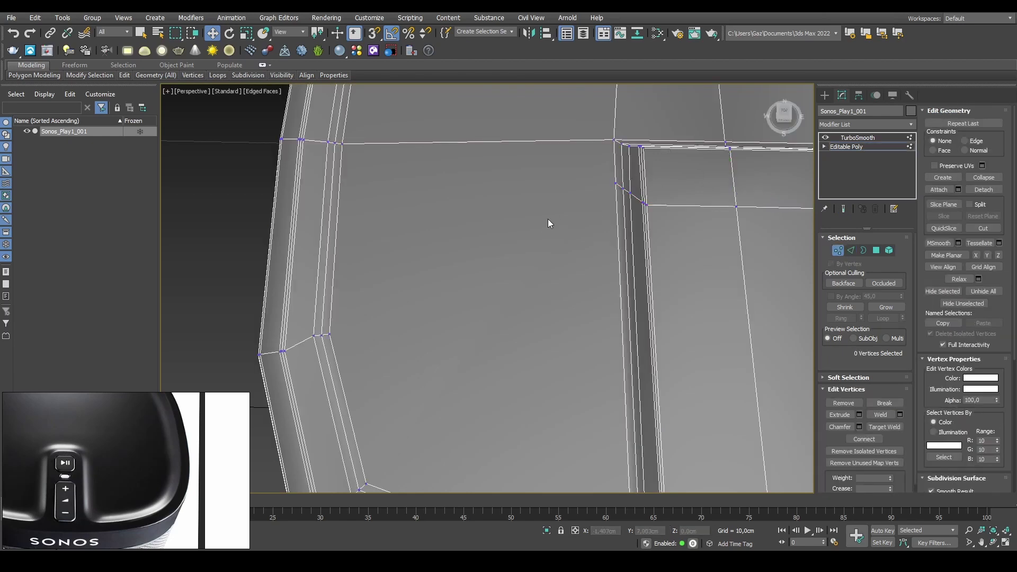
{"action": "middle_click_drag", "start_coordinate": [552, 221], "coordinate": [591, 189]}
{"action": "key", "text": "4"}
{"action": "left_click", "coordinate": [542, 243]}
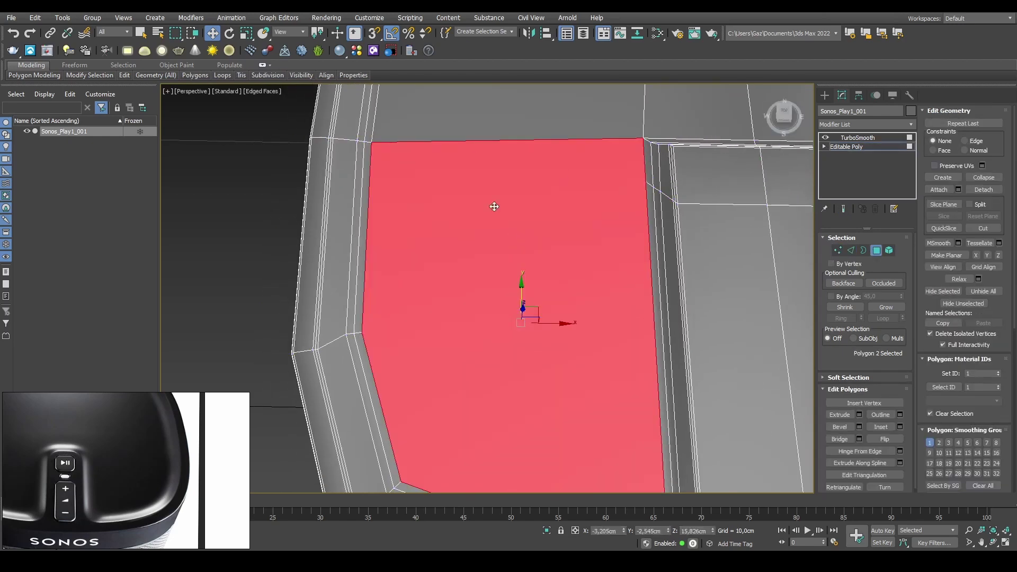
{"action": "scroll", "coordinate": [523, 209], "scroll_direction": "down", "scroll_amount": 4}
{"action": "scroll", "coordinate": [554, 173], "scroll_direction": "up", "scroll_amount": 4}
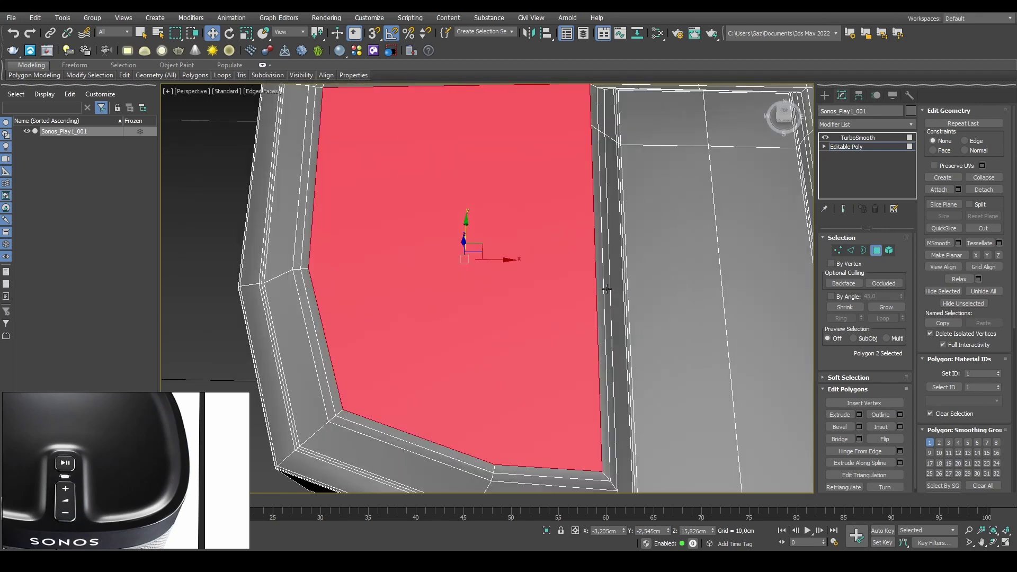
{"action": "middle_click_drag", "start_coordinate": [544, 247], "coordinate": [560, 281]}
Cut an edge across the large recess polygon from the crosswise loop's end vertex to the recess outline's nearby side corner.
{"action": "key", "text": "1"}
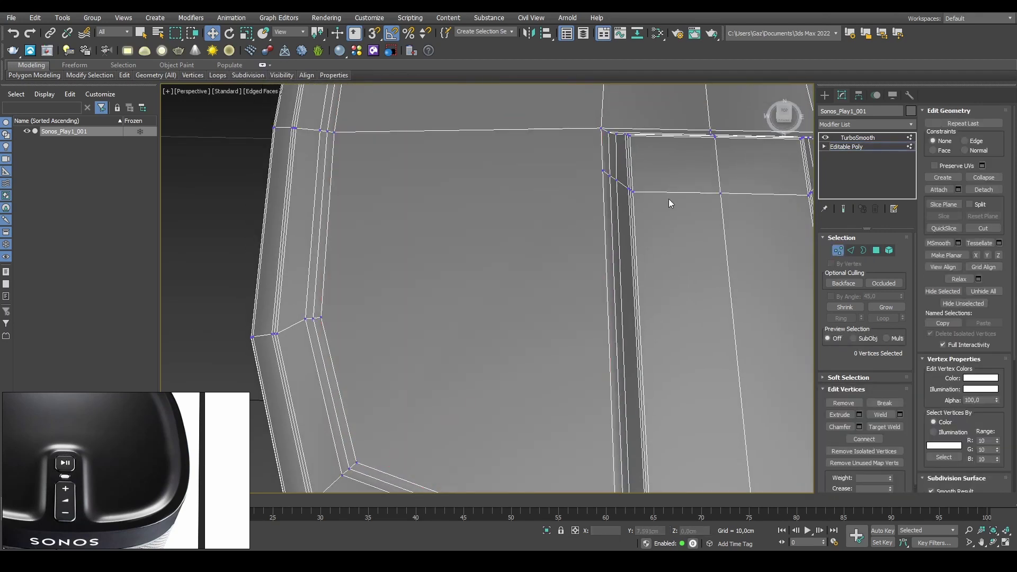
{"action": "left_click", "coordinate": [986, 228]}
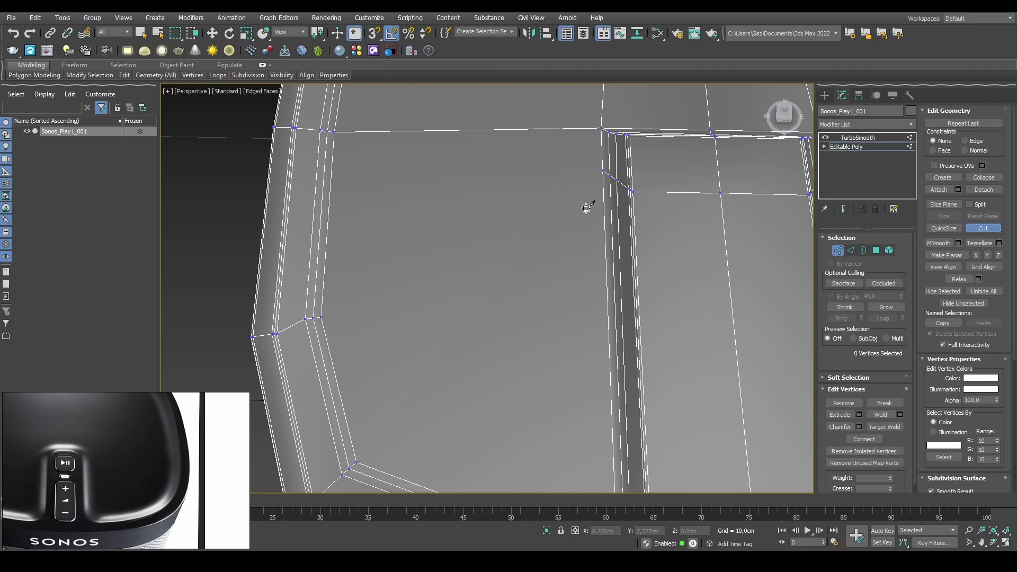
{"action": "left_click", "coordinate": [602, 170]}
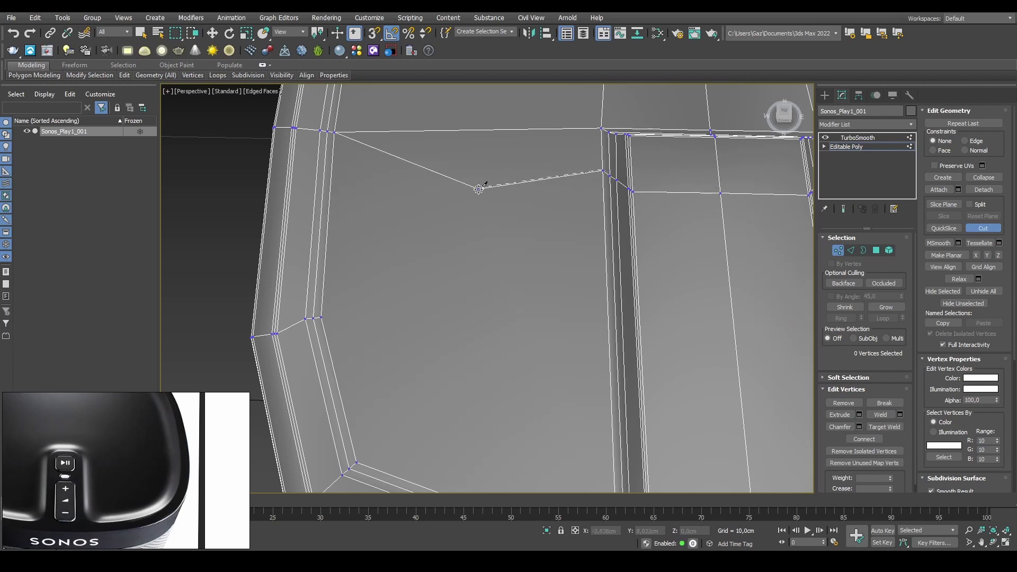
{"action": "left_click", "coordinate": [318, 317]}
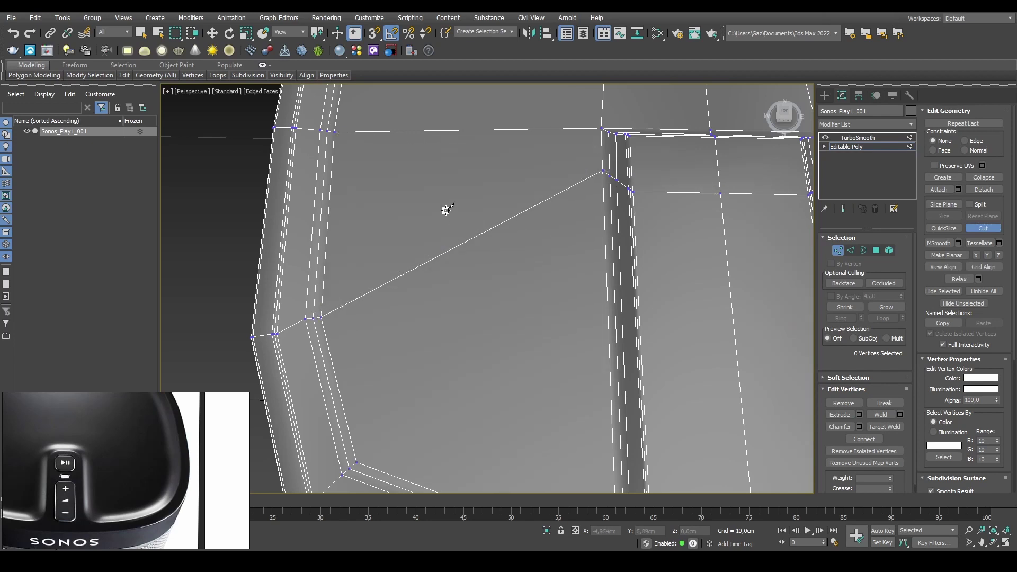
Select the polygons on either side of the new cut to check how it divides the recess face.
{"action": "key", "text": "4"}
{"action": "left_click", "coordinate": [475, 182]}
{"action": "middle_click_drag", "start_coordinate": [322, 192], "coordinate": [354, 146]}
{"action": "left_click", "coordinate": [487, 262]}
Cut an edge across the opposite recess polygon from the crosswise loop's end vertex to the outline's side corner, and preview the smoothed mesh.
{"action": "middle_click_drag", "start_coordinate": [592, 293], "coordinate": [482, 263]}
{"action": "middle_click_drag", "start_coordinate": [630, 238], "coordinate": [314, 215]}
{"action": "middle_click_drag", "start_coordinate": [519, 180], "coordinate": [530, 277]}
{"action": "key", "text": "1"}
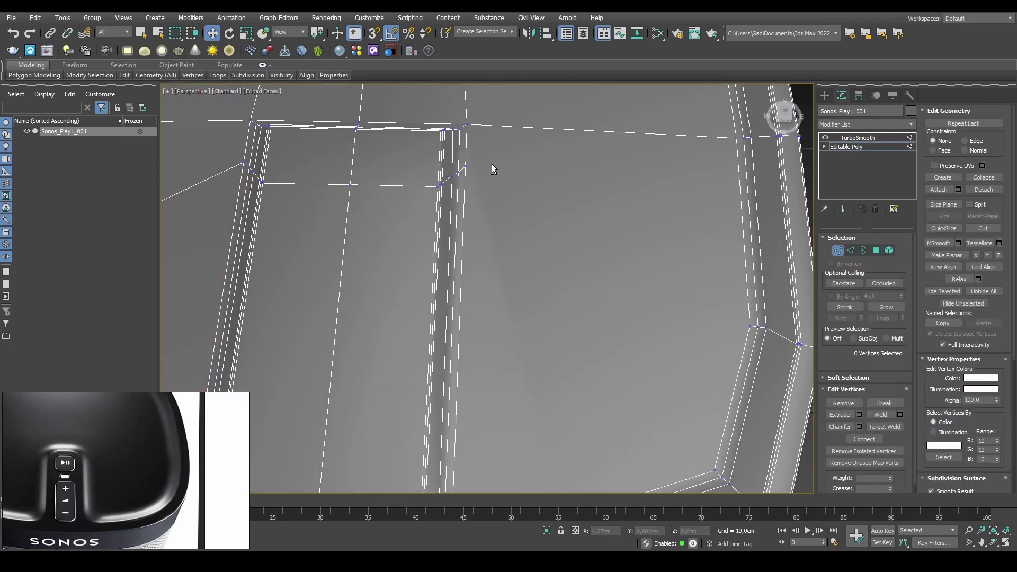
{"action": "key", "text": "alt+c"}
{"action": "left_click", "coordinate": [466, 167]}
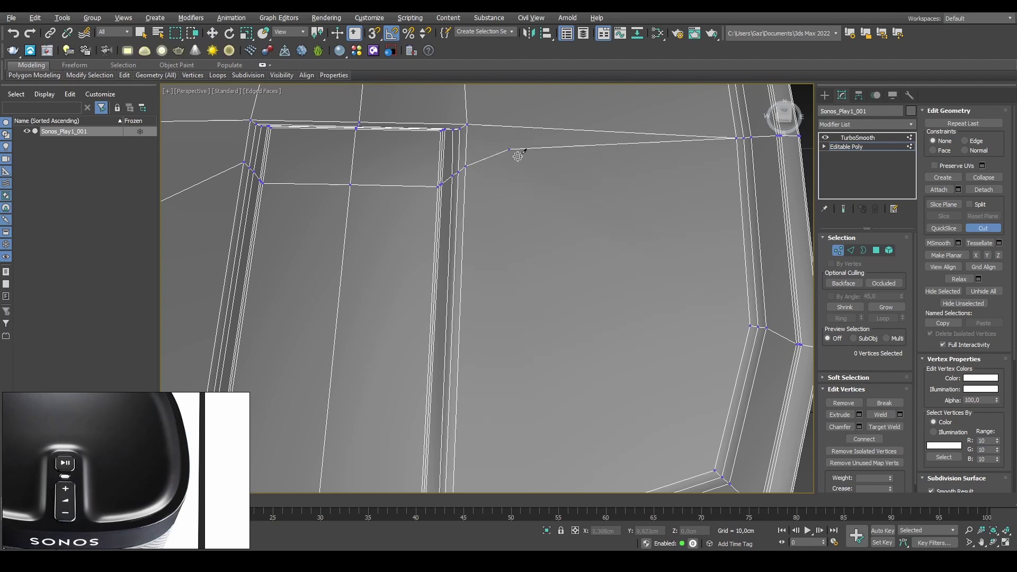
{"action": "left_click", "coordinate": [465, 166]}
{"action": "left_click", "coordinate": [751, 326]}
{"action": "middle_click_drag", "start_coordinate": [695, 312], "coordinate": [710, 212]}
{"action": "scroll", "coordinate": [606, 232], "scroll_direction": "down", "scroll_amount": 5}
{"action": "right_click", "coordinate": [499, 225]}
{"action": "scroll", "coordinate": [575, 216], "scroll_direction": "up", "scroll_amount": 3}
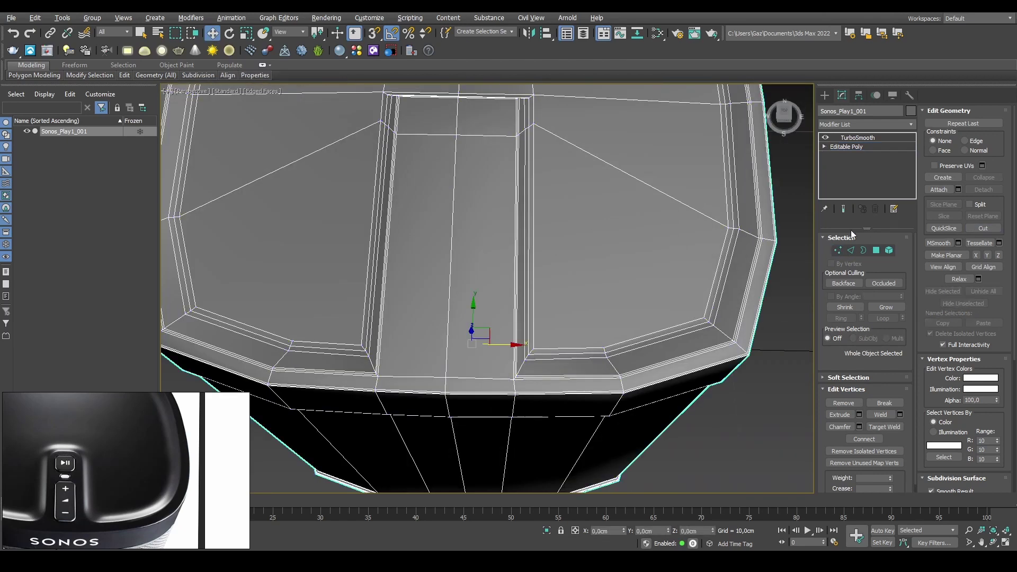
{"action": "left_click", "coordinate": [838, 251]}
{"action": "left_click", "coordinate": [852, 137]}
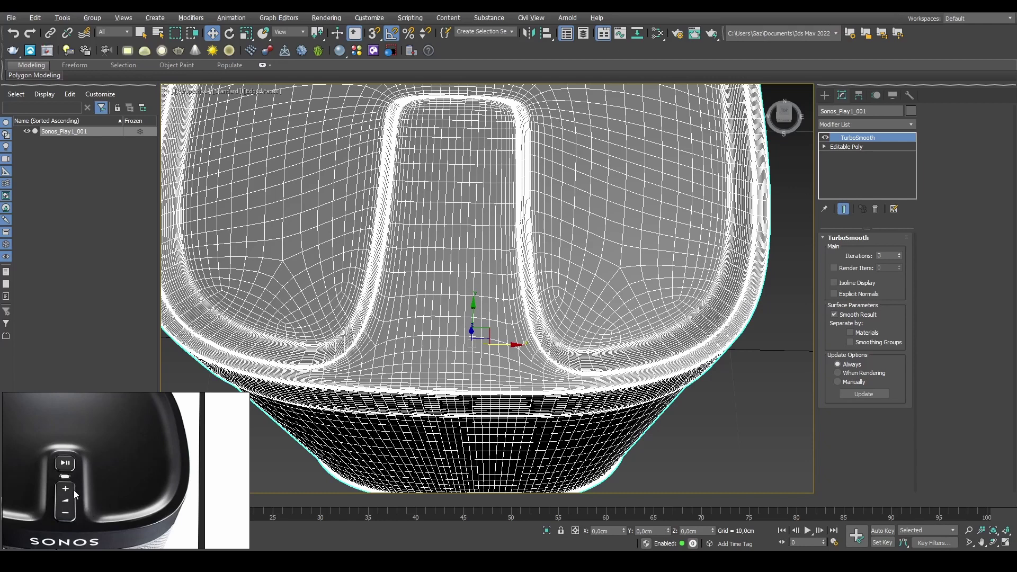
Connect the lengthwise edges of the strip and its side walls with a crosswise loop and move it to Y about -4.63 cm.
{"action": "left_click", "coordinate": [855, 146]}
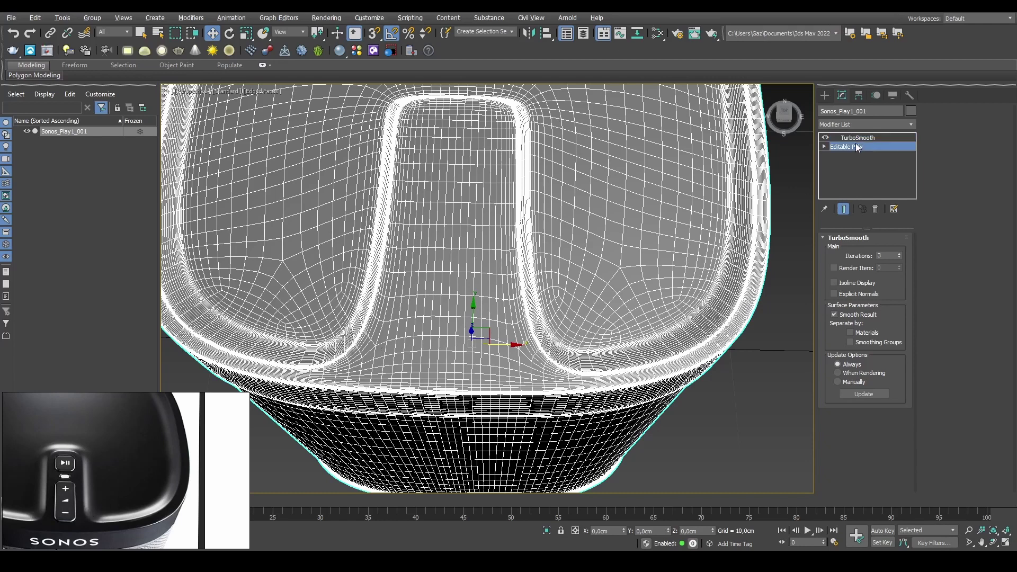
{"action": "key", "text": "2"}
{"action": "left_click", "coordinate": [517, 295]}
{"action": "middle_click_drag", "start_coordinate": [522, 289], "coordinate": [602, 281]}
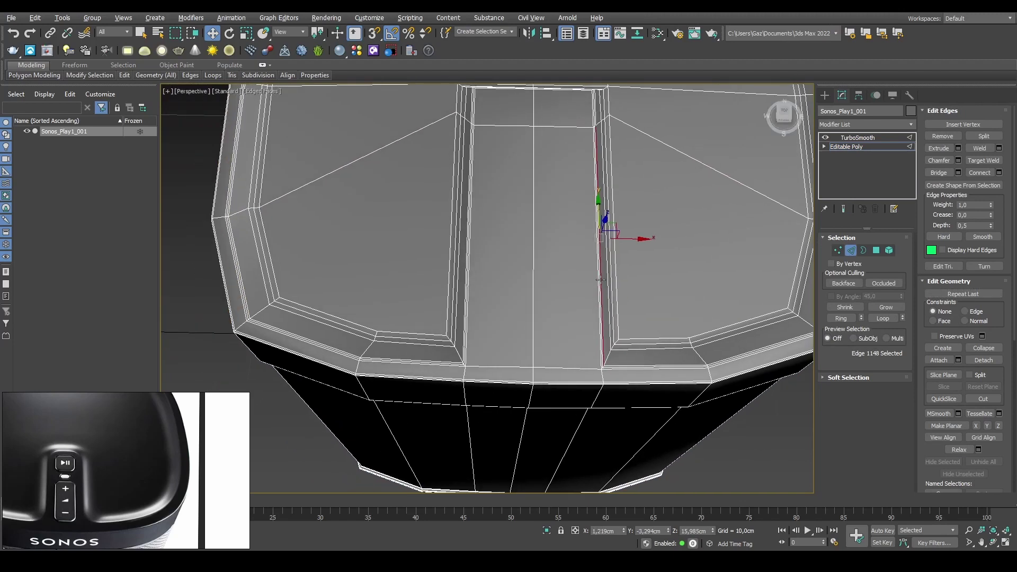
{"action": "key", "text": "alt+r"}
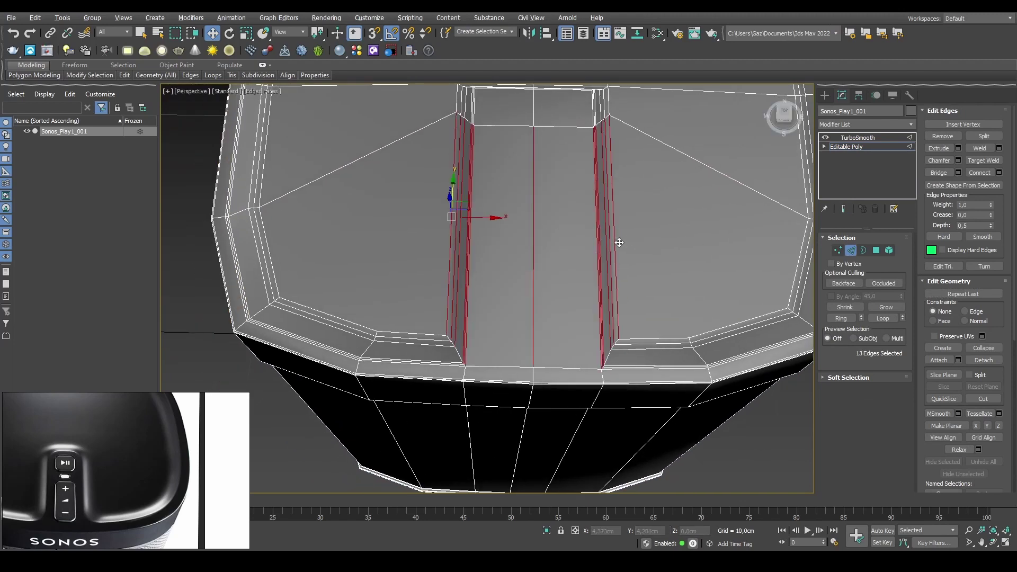
{"action": "key", "text": "ctrl+shift+e"}
{"action": "middle_click_drag", "start_coordinate": [536, 207], "coordinate": [516, 189], "text": "alt"}
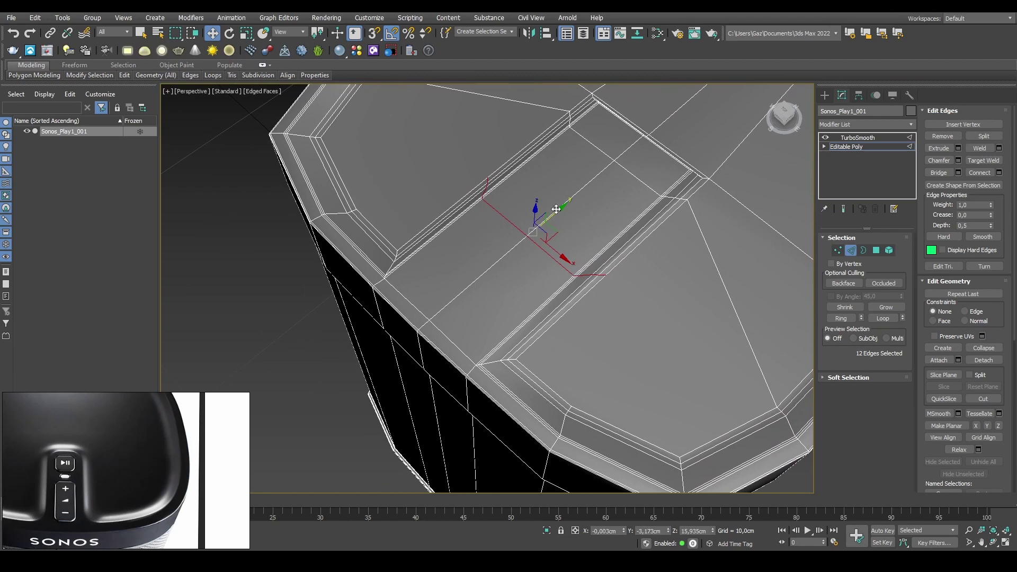
{"action": "left_click_drag", "start_coordinate": [557, 209], "coordinate": [486, 243]}
{"action": "middle_click_drag", "start_coordinate": [717, 327], "coordinate": [715, 289], "text": "alt"}
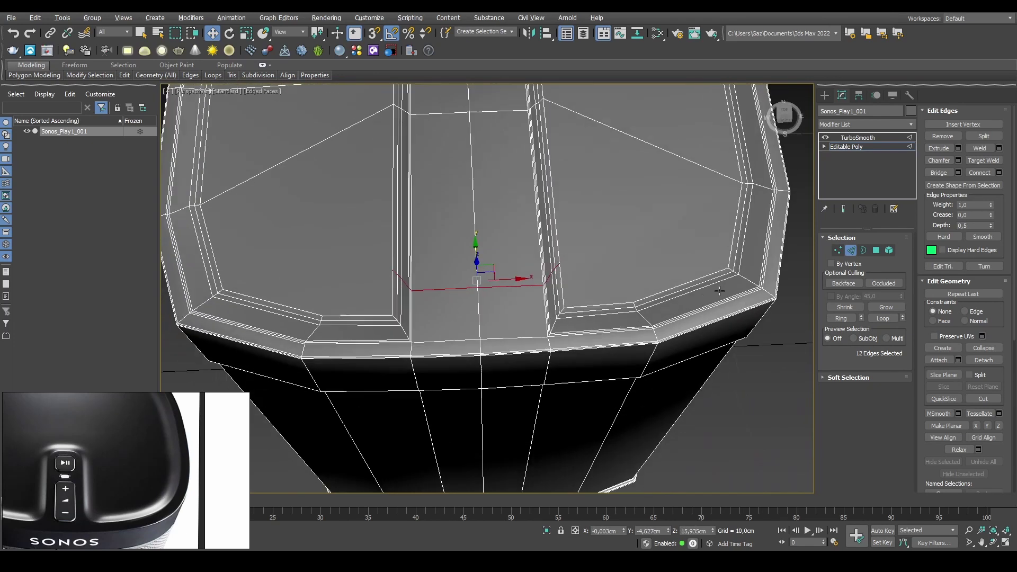
Cut an edge from the front crosswise loop's end vertex to the front outer corner of the recess on the positive X side.
{"action": "scroll", "coordinate": [715, 289], "scroll_direction": "up", "scroll_amount": 2}
{"action": "key", "text": "1"}
{"action": "key", "text": "alt+c"}
{"action": "left_click", "coordinate": [540, 264]}
{"action": "left_click", "coordinate": [735, 279]}
{"action": "right_click", "coordinate": [734, 279]}
Cut the matching edge on the negative X side from the front loop's end vertex to the recess's front outer corner.
{"action": "middle_click_drag", "start_coordinate": [349, 265], "coordinate": [513, 258]}
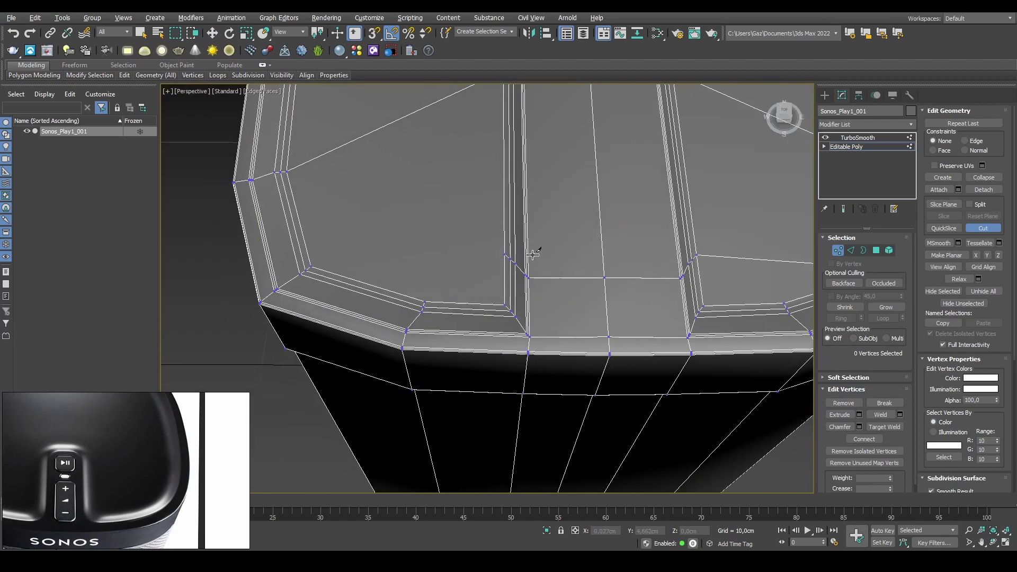
{"action": "left_click", "coordinate": [506, 255]}
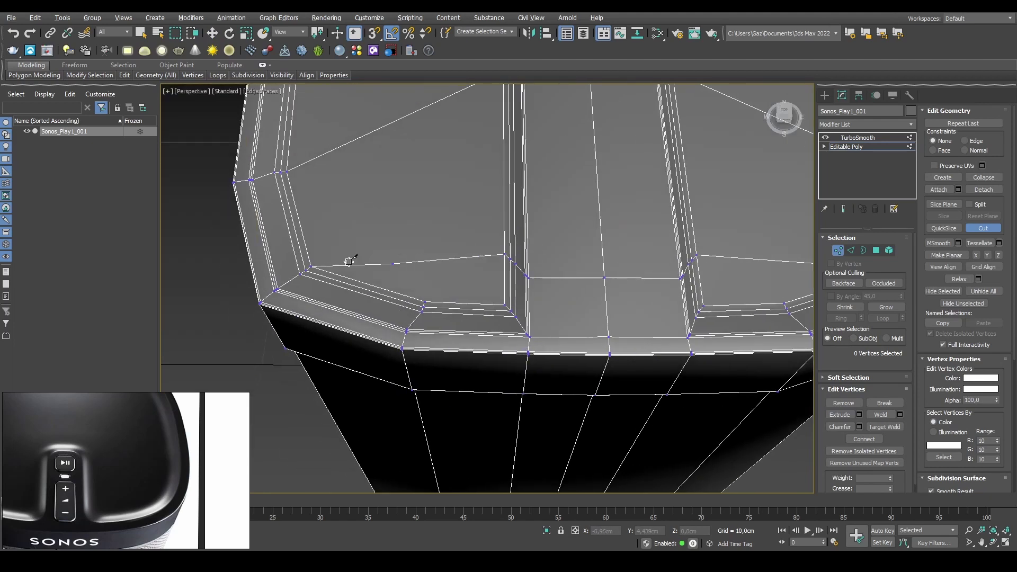
{"action": "left_click", "coordinate": [312, 265]}
{"action": "right_click", "coordinate": [440, 215]}
Select the recess polygons around the new front cuts on both sides of the strip to check how they divide the faces.
{"action": "middle_click_drag", "start_coordinate": [386, 196], "coordinate": [401, 264]}
{"action": "key", "text": "4"}
{"action": "left_click", "coordinate": [461, 222]}
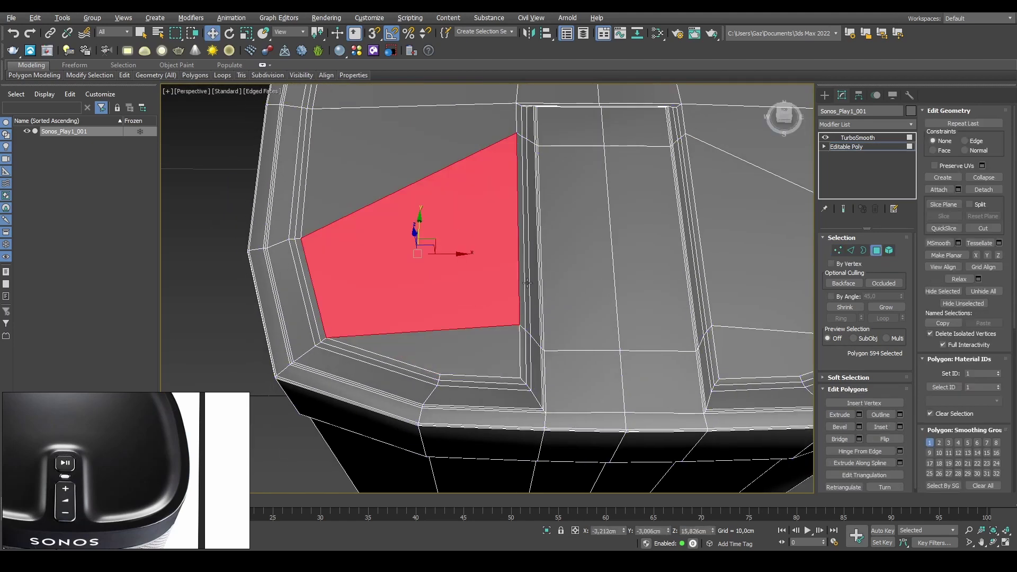
{"action": "middle_click_drag", "start_coordinate": [467, 282], "coordinate": [470, 238]}
{"action": "left_click", "coordinate": [457, 305]}
{"action": "middle_click_drag", "start_coordinate": [620, 225], "coordinate": [377, 223]}
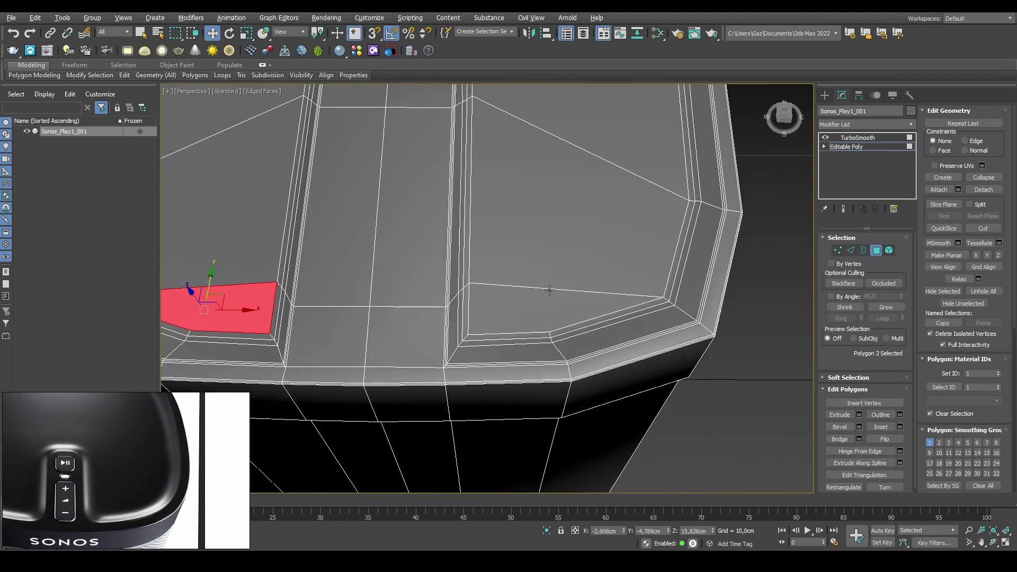
{"action": "left_click", "coordinate": [558, 311]}
{"action": "left_click", "coordinate": [763, 248]}
{"action": "left_click", "coordinate": [878, 250]}
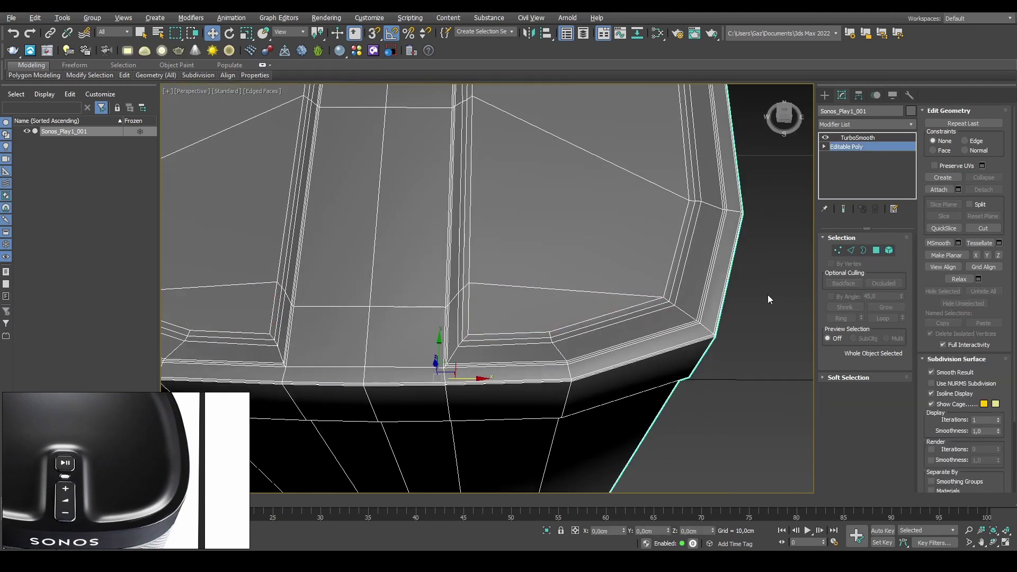
Preview the TurboSmooth result without edged faces and examine the top recess and strip from several angles against the reference photo.
{"action": "left_click", "coordinate": [767, 295]}
{"action": "left_click", "coordinate": [482, 210]}
{"action": "mouse_move", "coordinate": [433, 213]}
{"action": "middle_mouse_down"}
{"action": "mouse_move", "coordinate": [510, 211]}
{"action": "mouse_move", "coordinate": [555, 197]}
{"action": "mouse_move", "coordinate": [577, 311]}
{"action": "middle_mouse_up"}
{"action": "key", "text": "F4"}
{"action": "scroll", "coordinate": [518, 212], "scroll_direction": "down", "scroll_amount": 5}
{"action": "scroll", "coordinate": [556, 208], "scroll_direction": "up", "scroll_amount": 5}
{"action": "scroll", "coordinate": [577, 311], "scroll_direction": "down", "scroll_amount": 5}
{"action": "middle_click_drag", "start_coordinate": [534, 252], "coordinate": [543, 265], "text": "alt"}
{"action": "scroll", "coordinate": [543, 265], "scroll_direction": "up", "scroll_amount": 4}
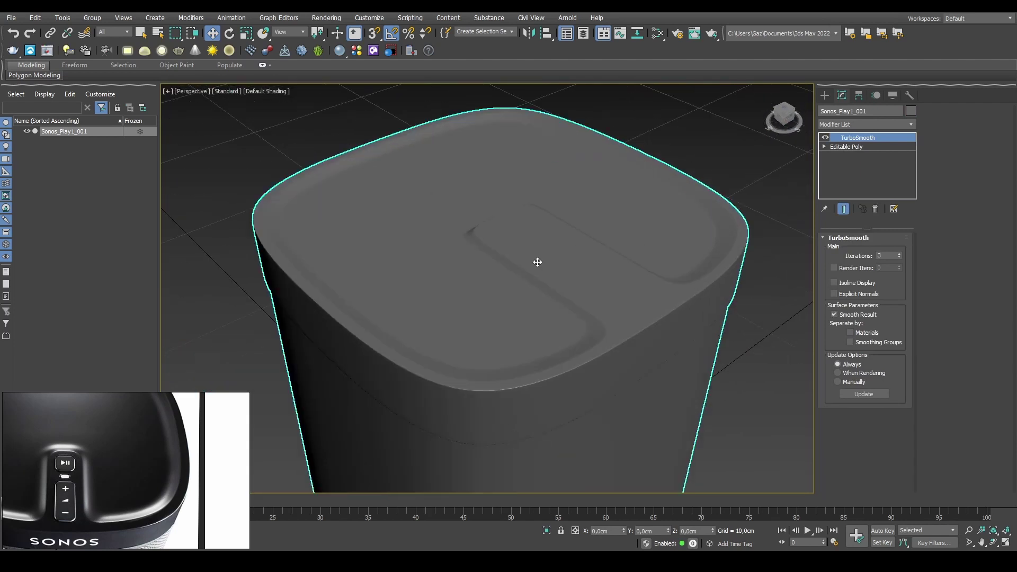
{"action": "scroll", "coordinate": [516, 253], "scroll_direction": "down", "scroll_amount": 4}
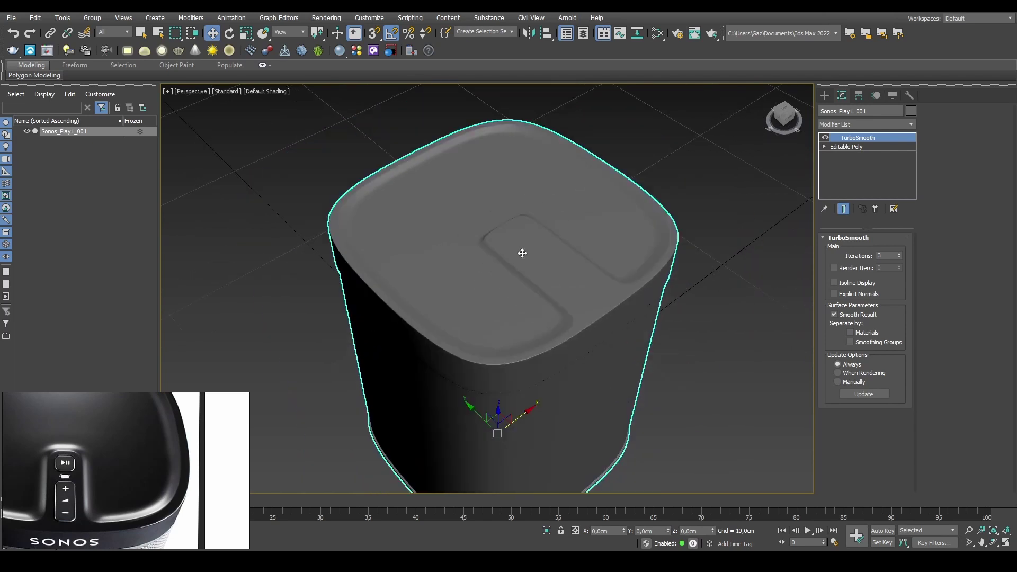
{"action": "mouse_move", "coordinate": [523, 254]}
{"action": "middle_mouse_down", "text": "alt"}
{"action": "mouse_move", "coordinate": [539, 263]}
{"action": "mouse_move", "coordinate": [532, 214]}
{"action": "mouse_move", "coordinate": [526, 254]}
{"action": "middle_mouse_up", "text": "alt"}
{"action": "scroll", "coordinate": [519, 254], "scroll_direction": "up", "scroll_amount": 3}
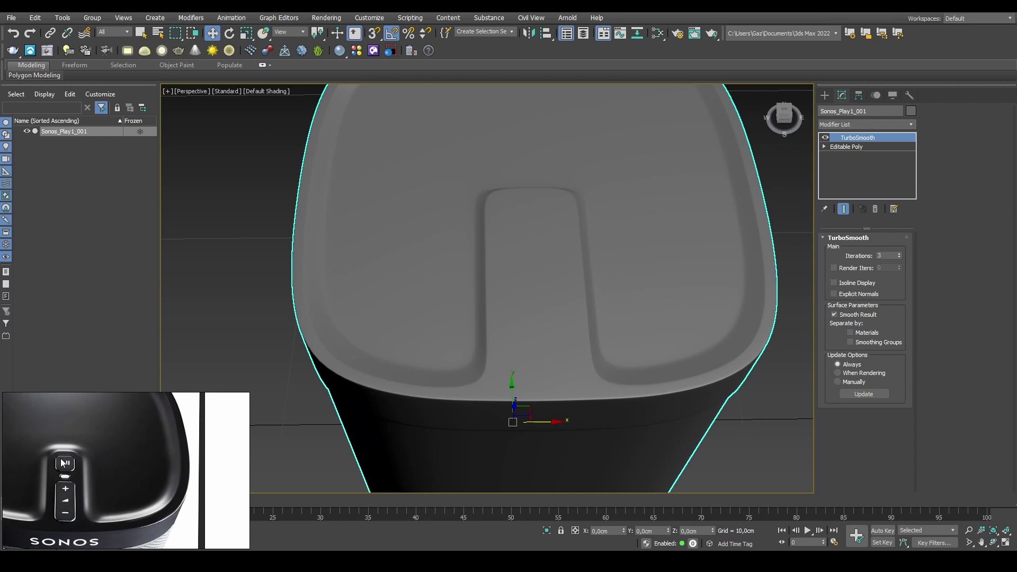
{"action": "middle_click_drag", "start_coordinate": [626, 325], "coordinate": [589, 304]}
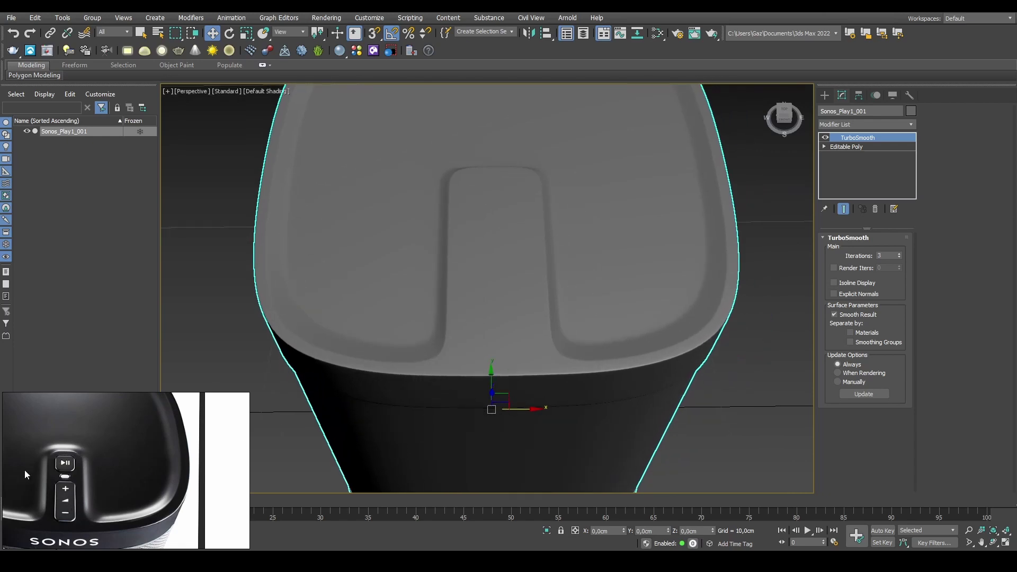
{"action": "scroll", "coordinate": [572, 345], "scroll_direction": "down", "scroll_amount": 4}
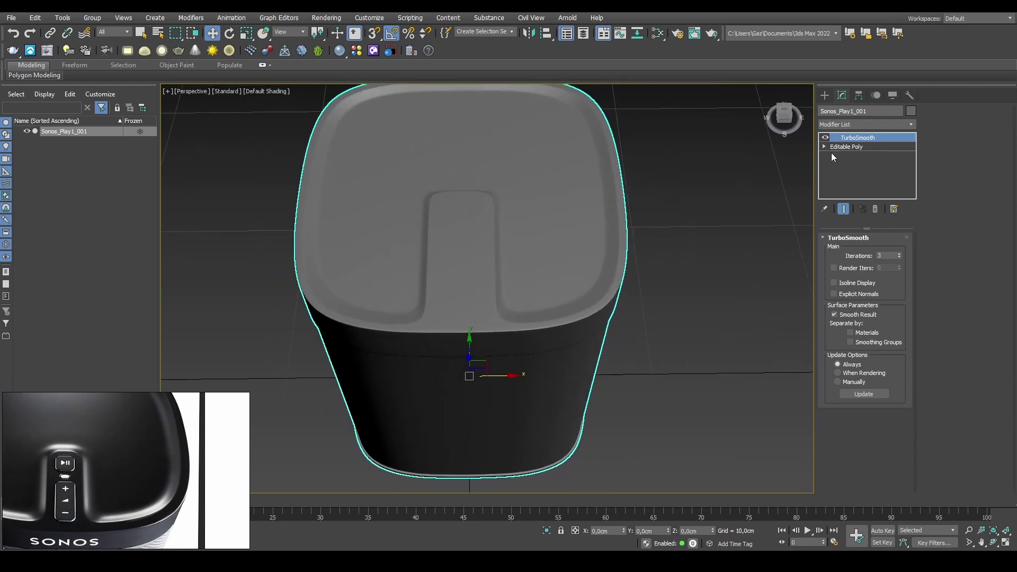
Create a box in the Top view near the strip's inner end, about 1.27 cm long, 1.29 cm wide and 0.58 cm high.
{"action": "left_click", "coordinate": [825, 96]}
{"action": "left_click", "coordinate": [848, 170]}
{"action": "key", "text": "t"}
{"action": "key", "text": "F3"}
{"action": "scroll", "coordinate": [501, 314], "scroll_direction": "up", "scroll_amount": 4}
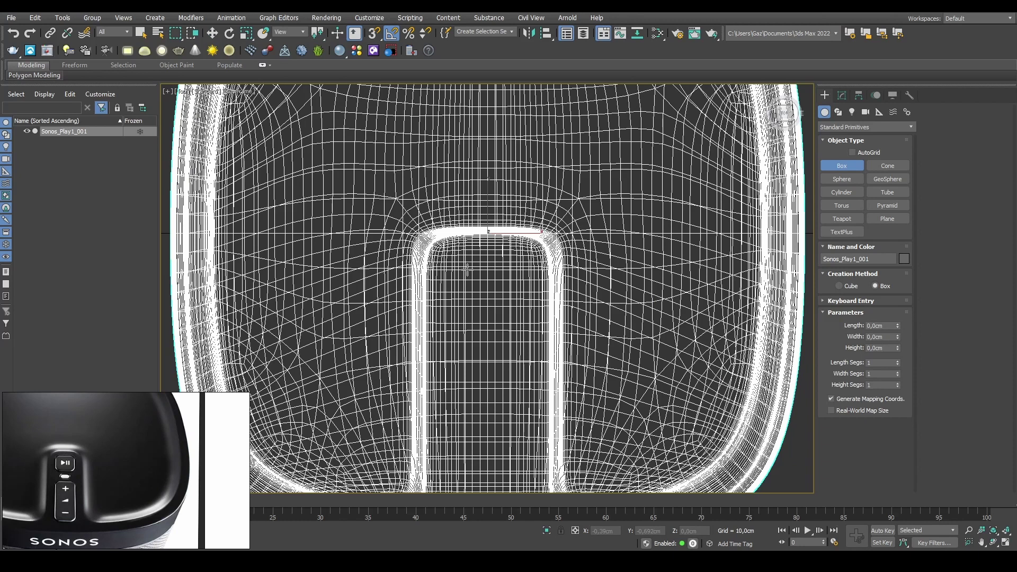
{"action": "key", "text": "F3"}
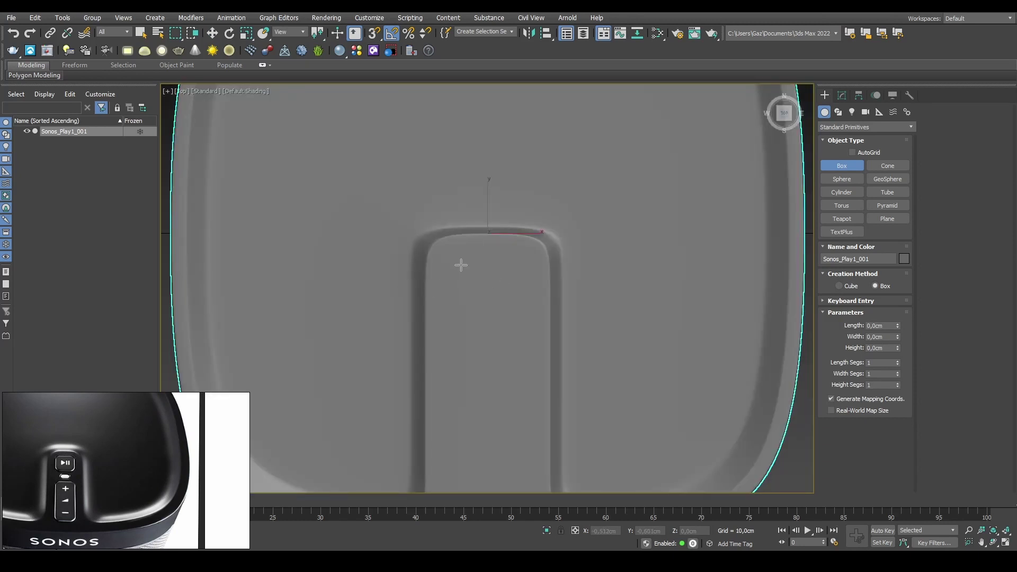
{"action": "key", "text": "F3"}
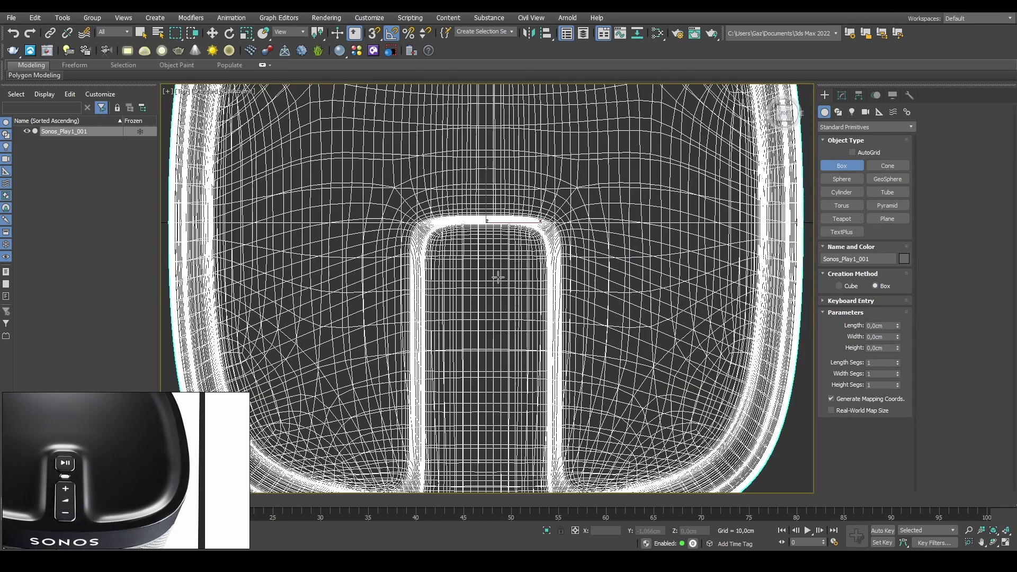
{"action": "key", "text": "F3"}
{"action": "left_click_drag", "start_coordinate": [458, 254], "coordinate": [526, 318]}
{"action": "left_click", "coordinate": [522, 290]}
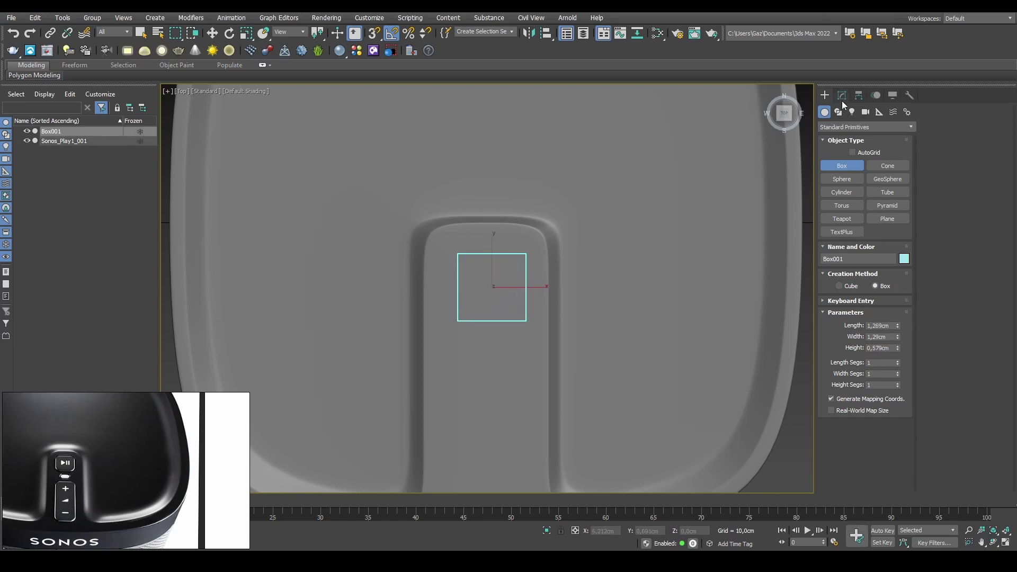
Set the box's length and width to 1.3 cm and its height to 1 cm.
{"action": "left_click", "coordinate": [842, 96]}
{"action": "double_click", "coordinate": [886, 250]}
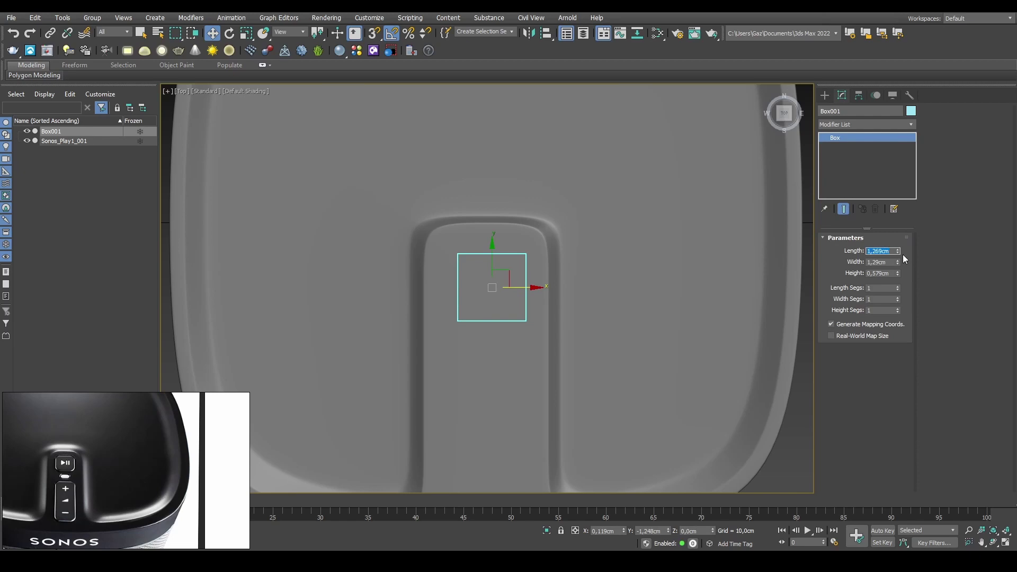
{"action": "type", "text": "1"}
{"action": "key", "text": "Tab"}
{"action": "key", "text": "shift+Tab"}
{"action": "type", "text": "1,3"}
{"action": "key", "text": "Tab"}
{"action": "key", "text": "Tab"}
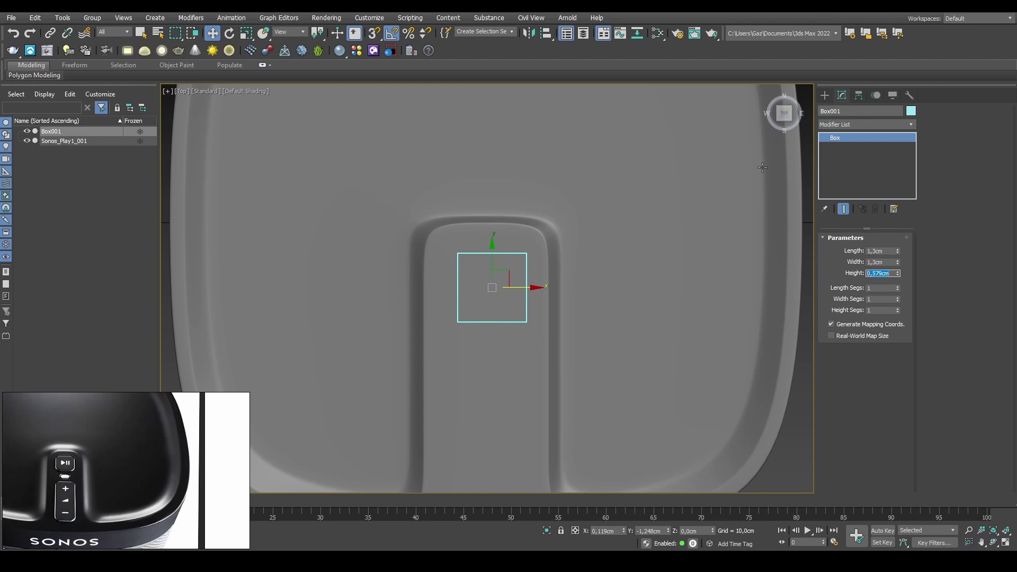
{"action": "type", "text": "1"}
{"action": "key", "text": "Tab"}
Raise the box in the Perspective view above the speaker's top surface, to Z about 16.74 cm.
{"action": "middle_click_drag", "start_coordinate": [498, 251], "coordinate": [475, 262]}
{"action": "right_click", "coordinate": [475, 240]}
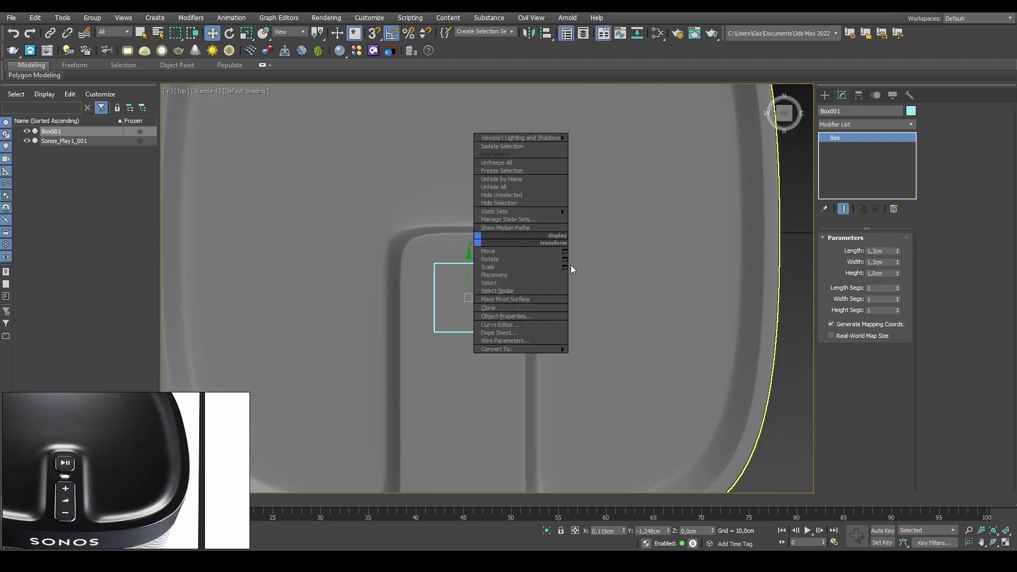
{"action": "left_click", "coordinate": [503, 252]}
{"action": "key", "text": "p"}
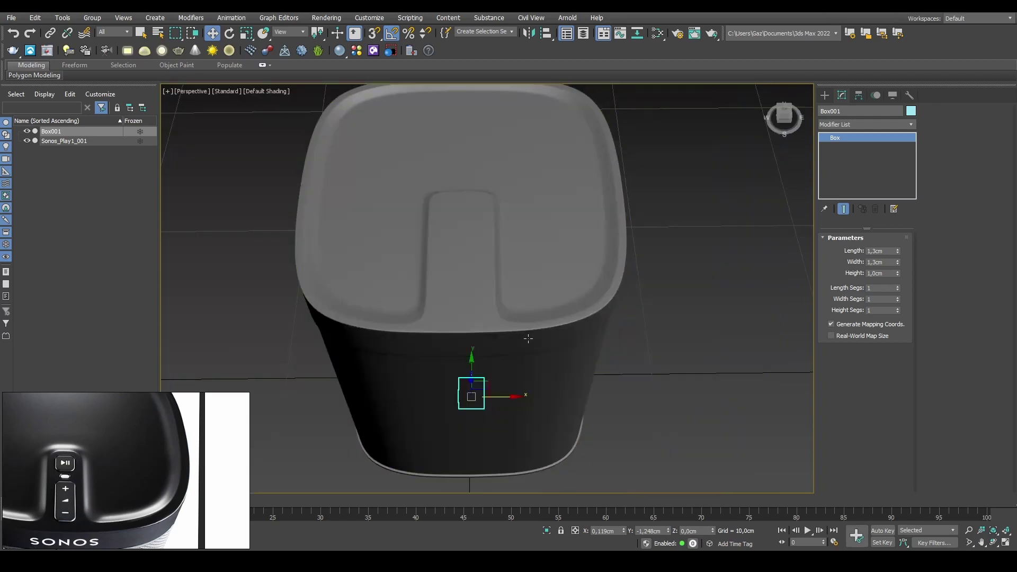
{"action": "left_click_drag", "start_coordinate": [499, 344], "coordinate": [499, 203]}
{"action": "middle_click_drag", "start_coordinate": [501, 275], "coordinate": [560, 260], "text": "alt"}
{"action": "scroll", "coordinate": [498, 233], "scroll_direction": "up", "scroll_amount": 5}
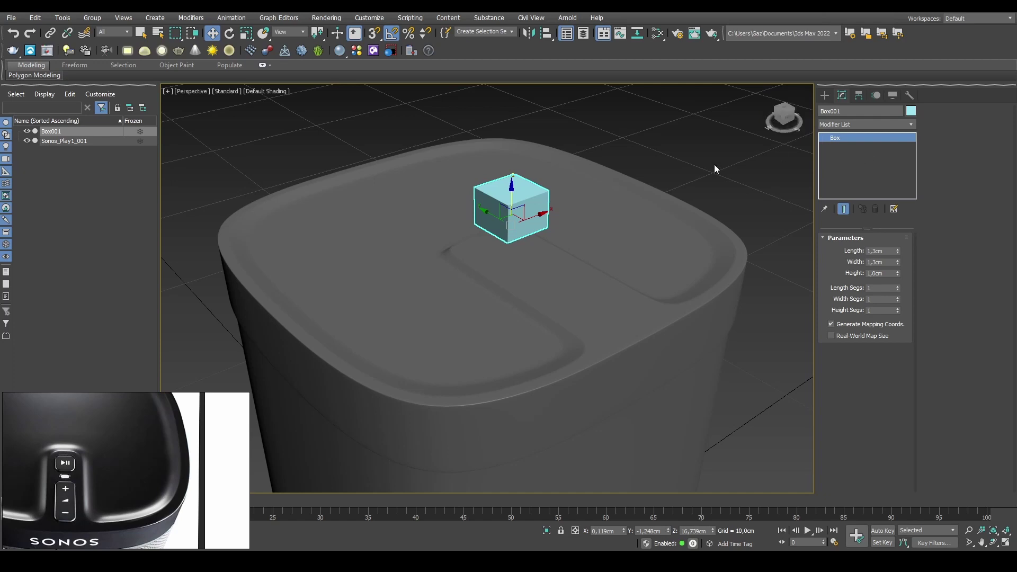
Convert the box to an Editable Poly and rename it Button_Small.
{"action": "right_click", "coordinate": [545, 194]}
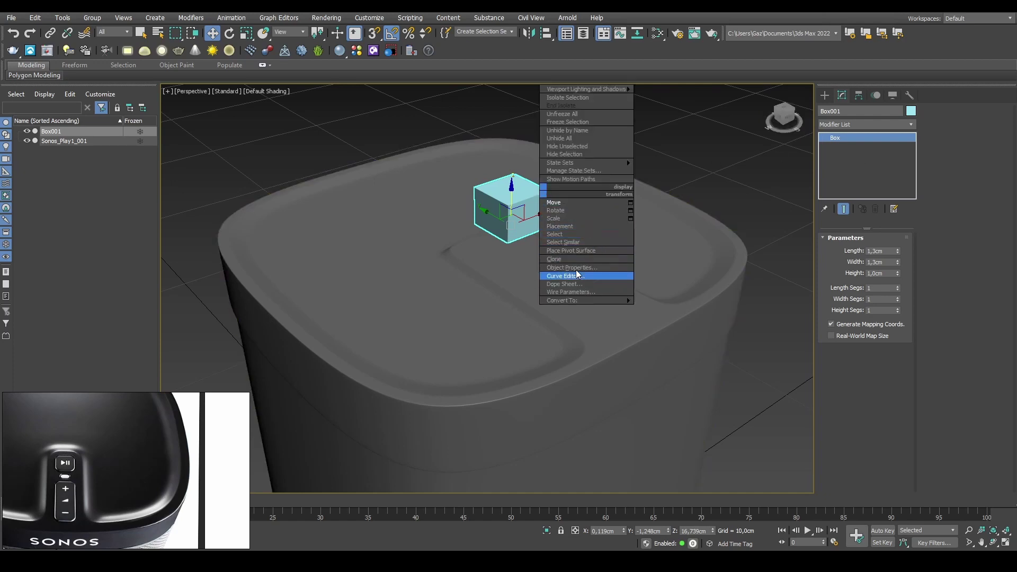
{"action": "mouse_move", "coordinate": [585, 303]}
{"action": "left_click", "coordinate": [686, 308]}
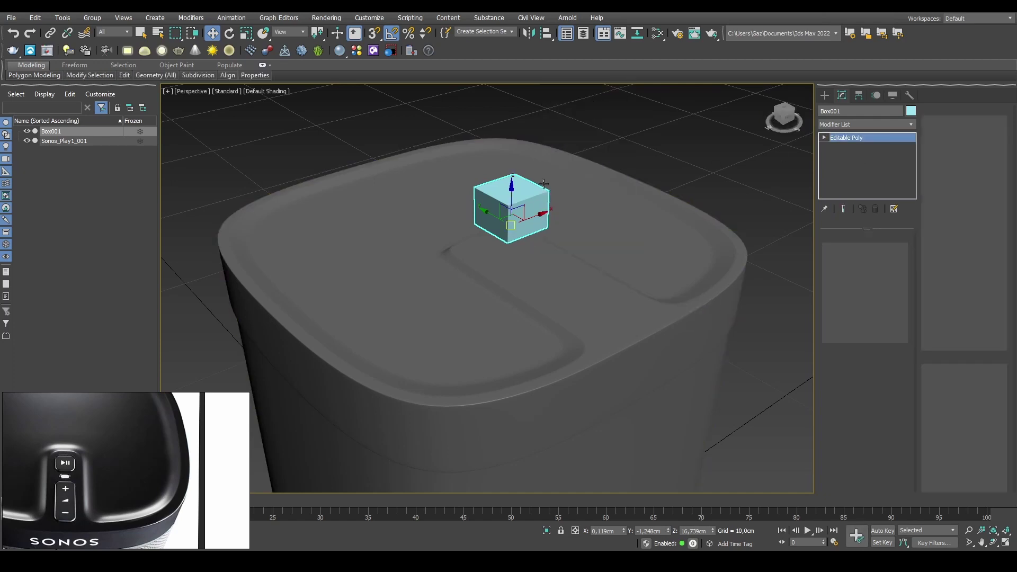
{"action": "left_click", "coordinate": [658, 203]}
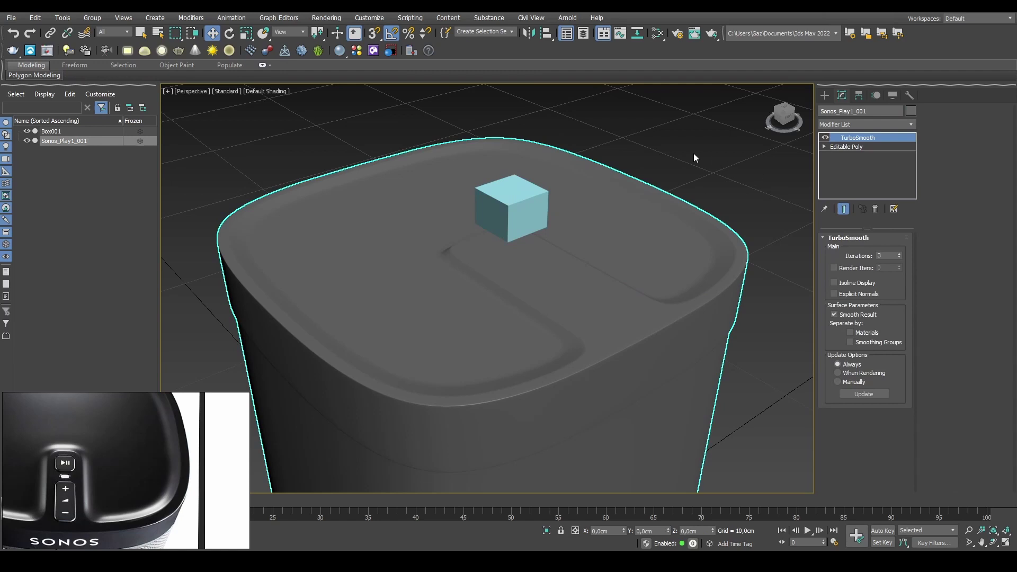
{"action": "left_click", "coordinate": [636, 151]}
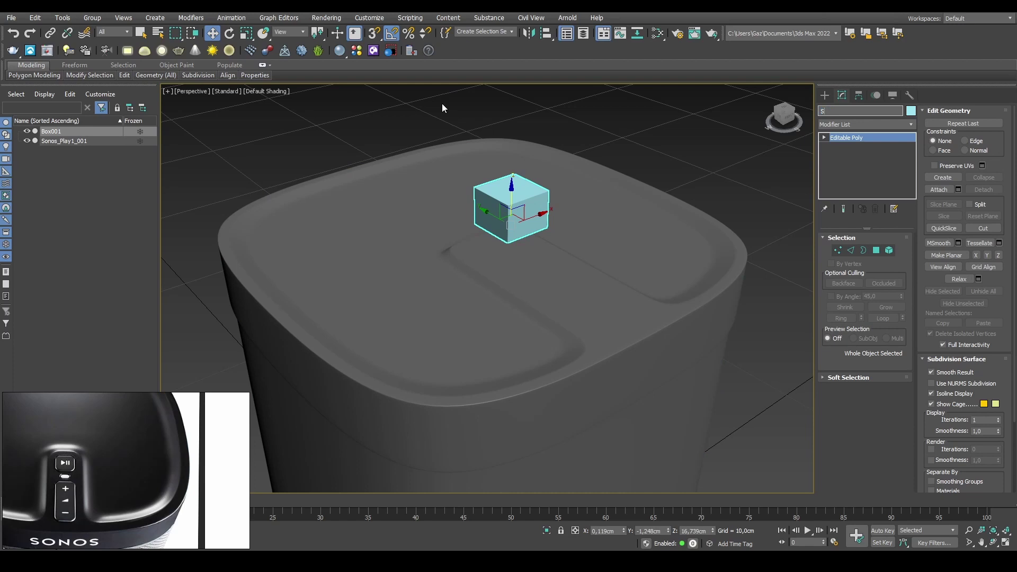
{"action": "type", "text": "Button_Small"}
{"action": "key", "text": "Return"}
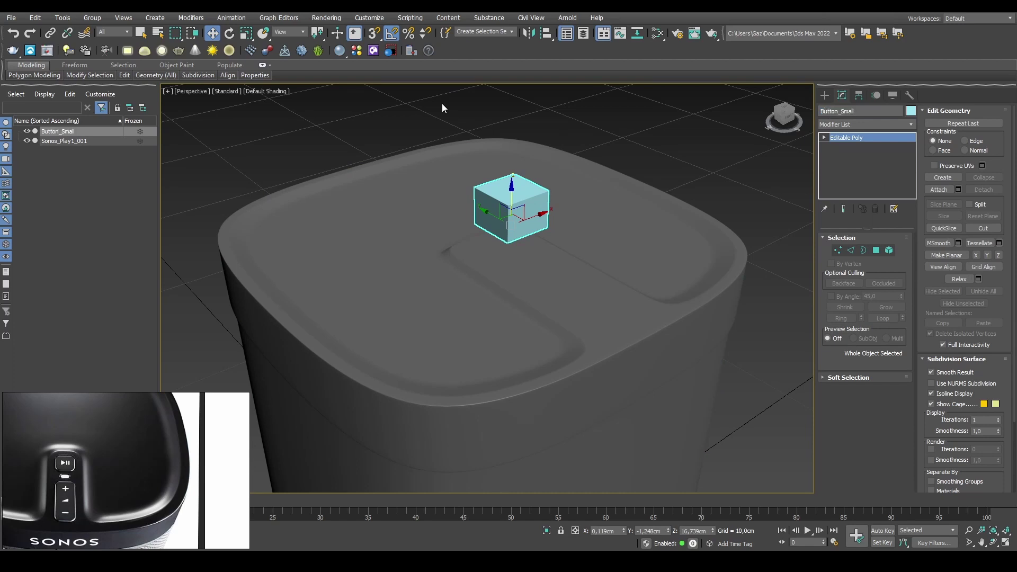
Reset Button_Small's X and Y positions to 0 cm and view it from above.
{"action": "right_click", "coordinate": [668, 530]}
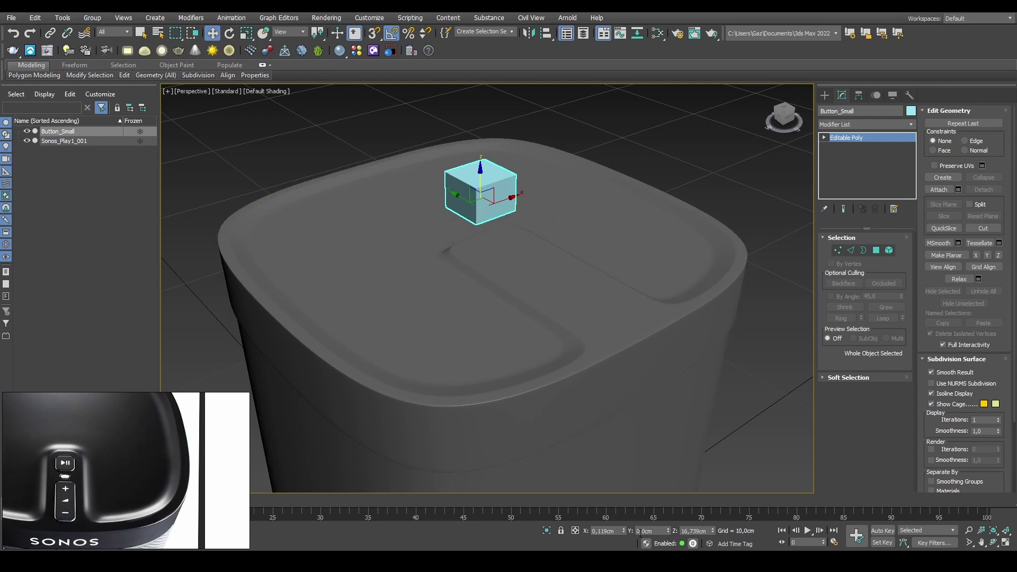
{"action": "right_click", "coordinate": [624, 530]}
{"action": "middle_click_drag", "start_coordinate": [597, 283], "coordinate": [482, 210], "text": "alt"}
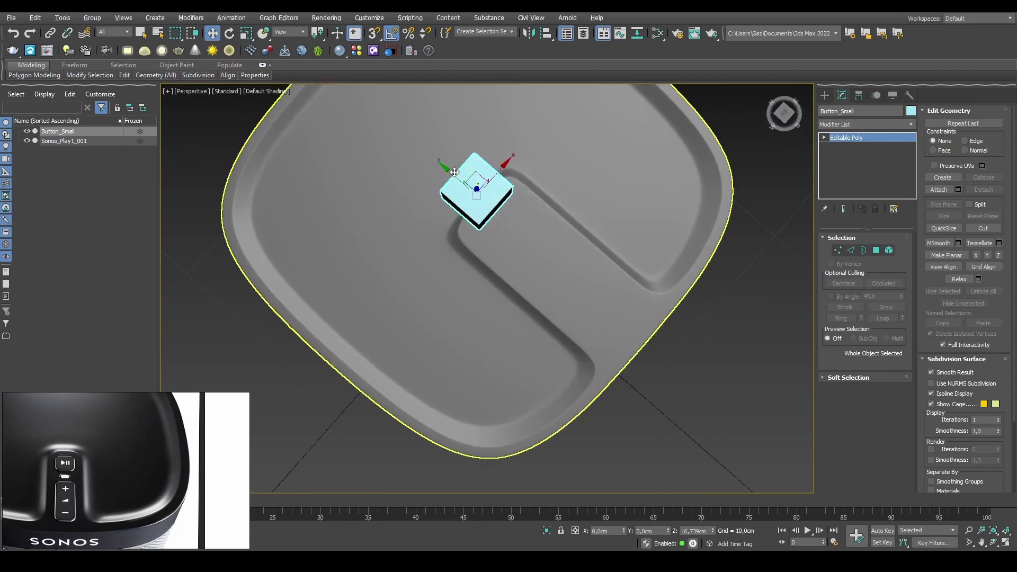
Move Button_Small along Y to about -1.08 cm, and lower the box's top polygon to make it much thinner.
{"action": "left_click_drag", "start_coordinate": [454, 172], "coordinate": [485, 199]}
{"action": "middle_click_drag", "start_coordinate": [485, 199], "coordinate": [599, 164], "text": "alt"}
{"action": "left_click", "coordinate": [877, 251]}
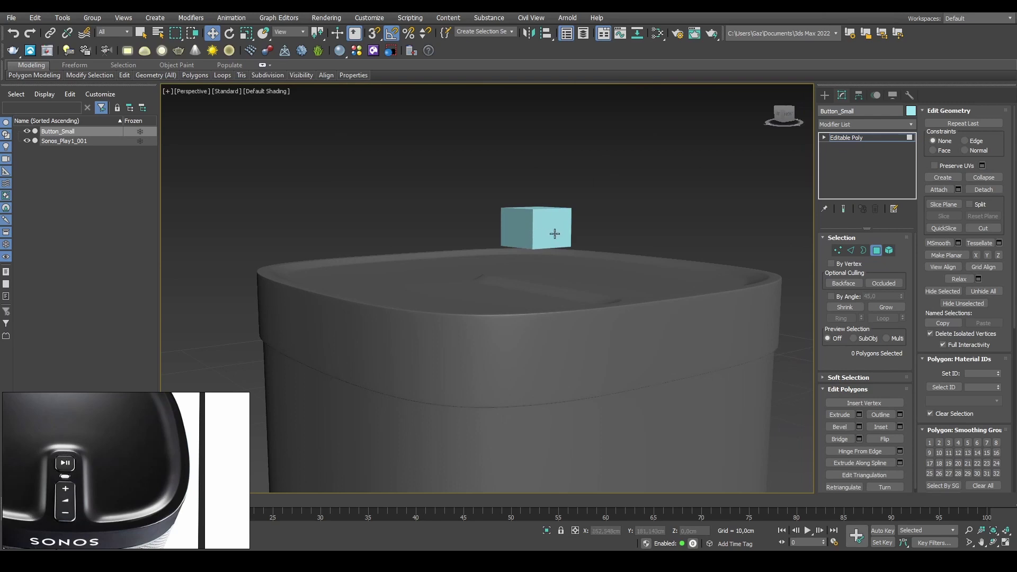
{"action": "key", "text": "F3"}
{"action": "middle_click_drag", "start_coordinate": [536, 234], "coordinate": [549, 257], "text": "alt"}
{"action": "left_click", "coordinate": [546, 245]}
{"action": "left_click", "coordinate": [573, 241]}
{"action": "left_click", "coordinate": [550, 202]}
{"action": "left_click_drag", "start_coordinate": [537, 174], "coordinate": [537, 207]}
{"action": "left_click", "coordinate": [876, 250]}
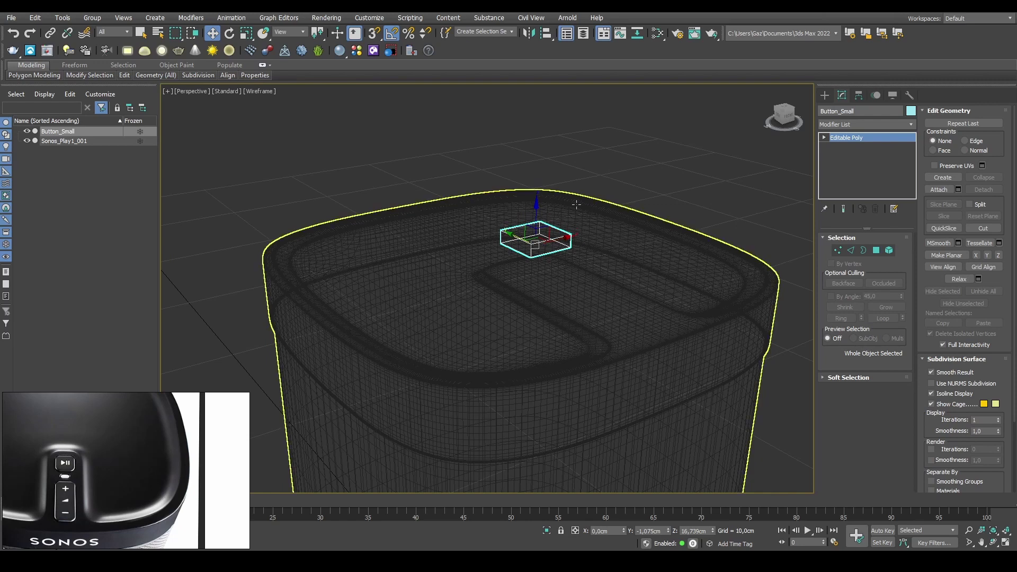
Lower Button_Small into the upper end of the speaker's central strip, to Z about 15.86 cm.
{"action": "key", "text": "F3"}
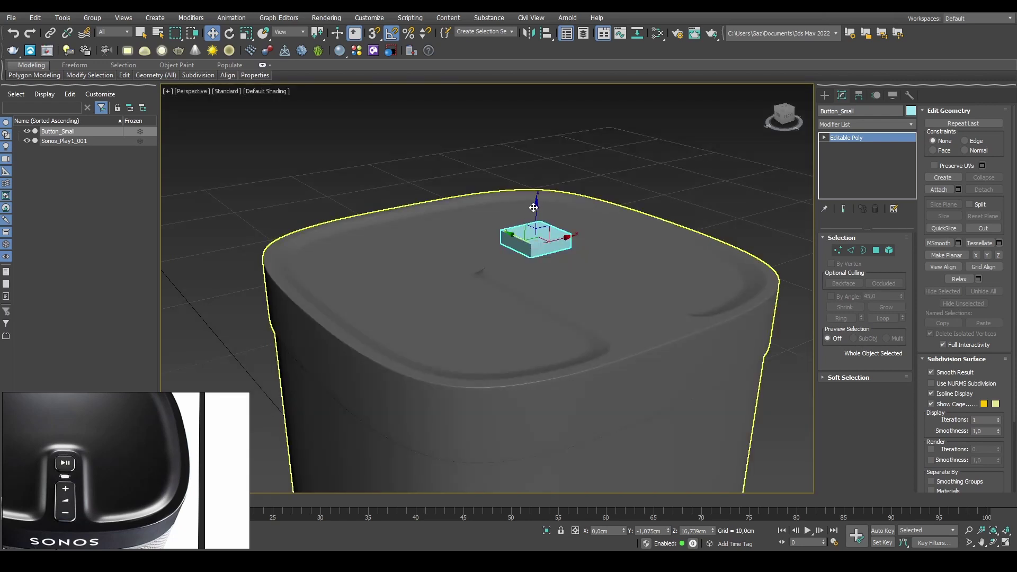
{"action": "left_click_drag", "start_coordinate": [534, 207], "coordinate": [534, 236]}
{"action": "key", "text": "z"}
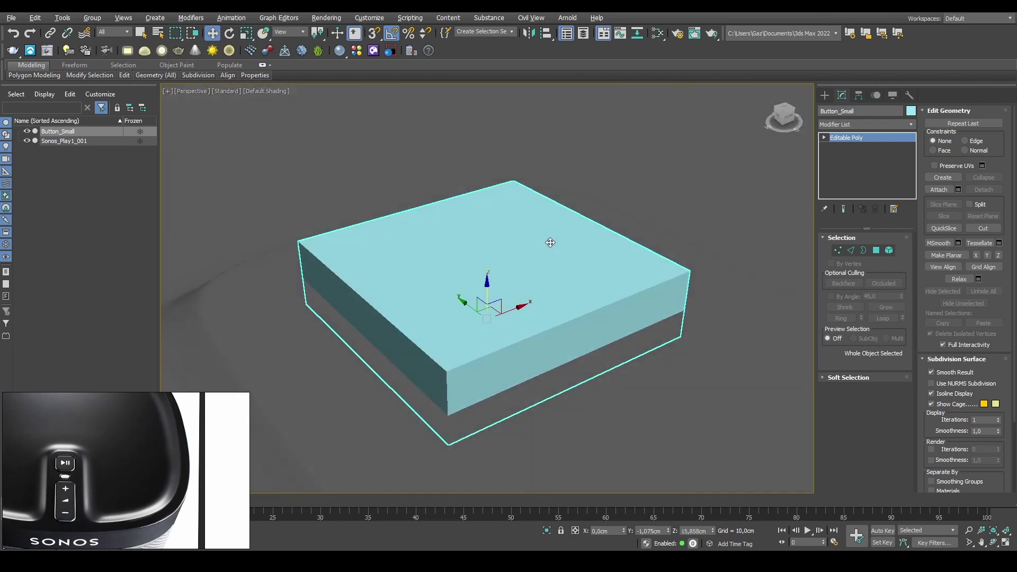
{"action": "scroll", "coordinate": [550, 243], "scroll_direction": "down", "scroll_amount": 5}
{"action": "key", "text": "F4"}
{"action": "scroll", "coordinate": [544, 252], "scroll_direction": "up", "scroll_amount": 1}
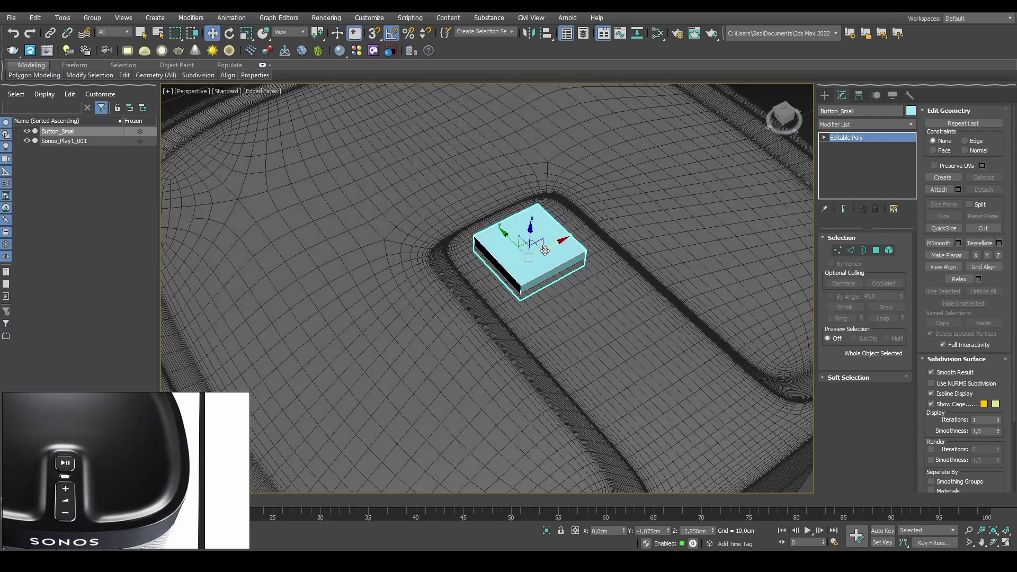
{"action": "scroll", "coordinate": [544, 252], "scroll_direction": "up", "scroll_amount": 4}
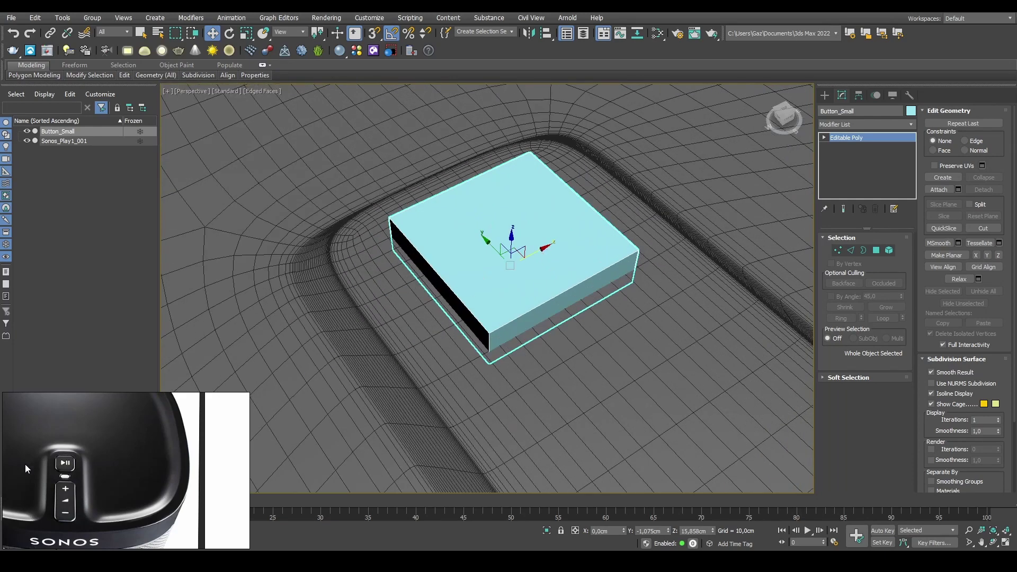
Examine the button's shape and placement on the strip from several angles, comparing it with the reference photo.
{"action": "left_click", "coordinate": [613, 190]}
{"action": "middle_click_drag", "start_coordinate": [618, 205], "coordinate": [484, 273], "text": "alt"}
{"action": "scroll", "coordinate": [484, 272], "scroll_direction": "down", "scroll_amount": 4}
{"action": "middle_click_drag", "start_coordinate": [498, 349], "coordinate": [511, 264]}
{"action": "left_click", "coordinate": [492, 291]}
{"action": "left_click", "coordinate": [492, 291]}
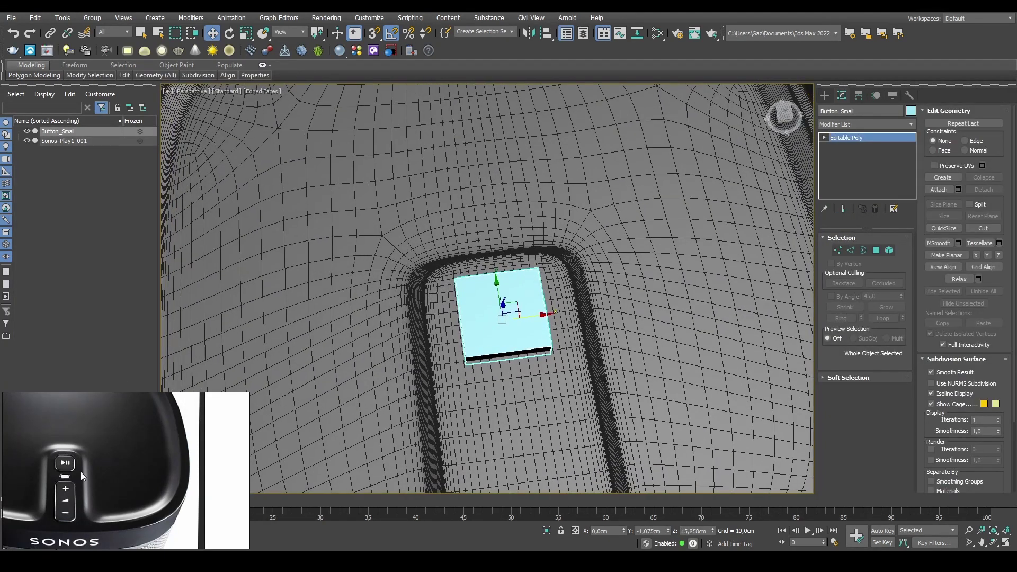
{"action": "scroll", "coordinate": [80, 471], "scroll_direction": "up", "scroll_amount": 5}
{"action": "scroll", "coordinate": [106, 448], "scroll_direction": "down", "scroll_amount": 5}
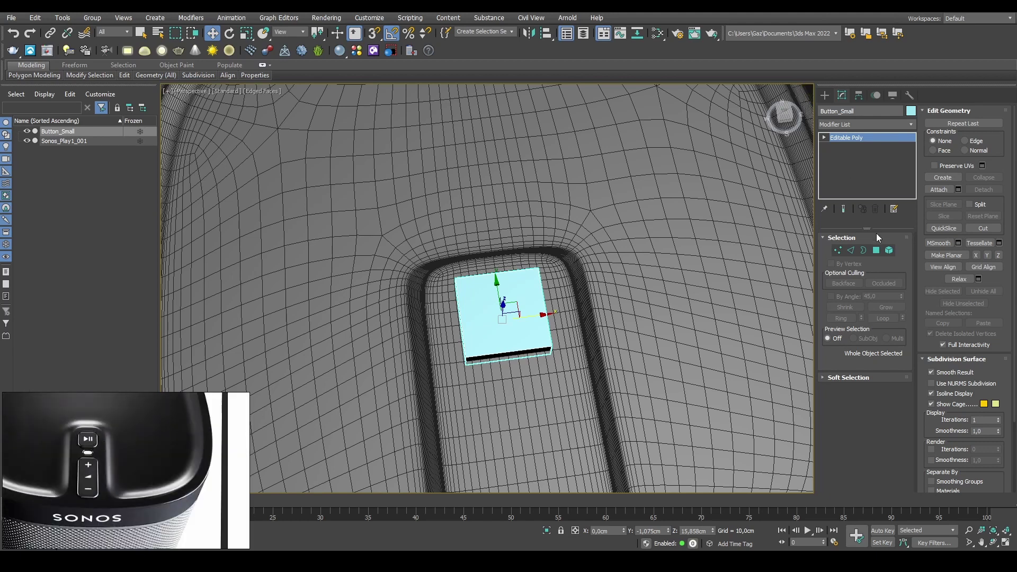
{"action": "left_click", "coordinate": [852, 250]}
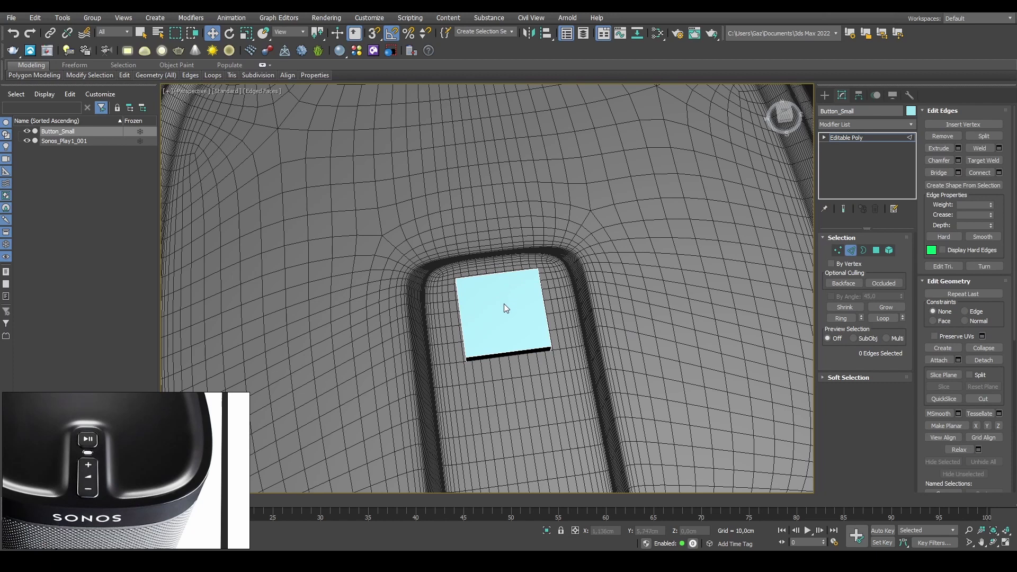
{"action": "key", "text": "F4"}
{"action": "middle_click_drag", "start_coordinate": [583, 268], "coordinate": [539, 259], "text": "alt"}
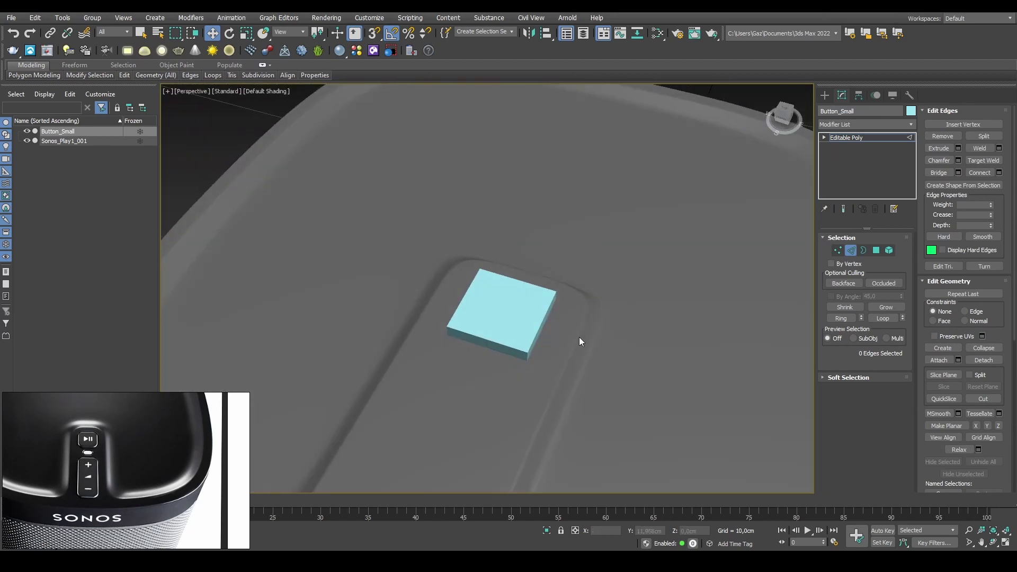
{"action": "scroll", "coordinate": [530, 341], "scroll_direction": "up", "scroll_amount": 2}
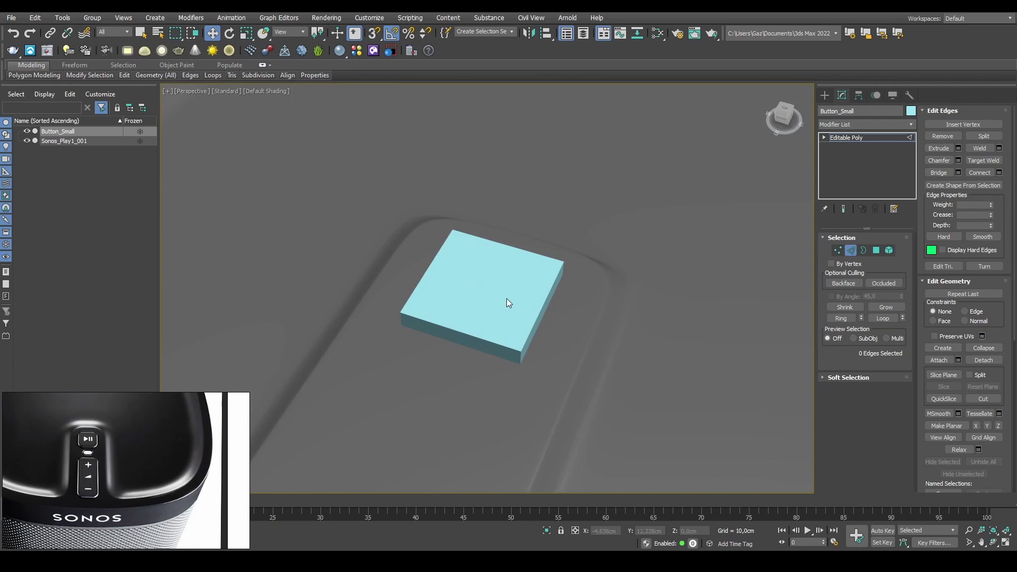
{"action": "key", "text": "F4"}
{"action": "key", "text": "2"}
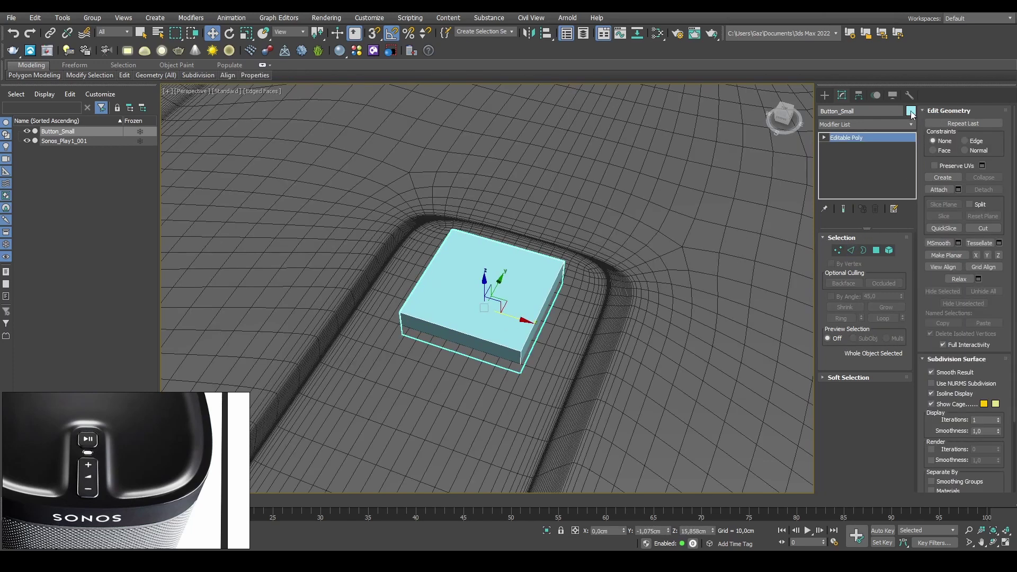
Give Button_Small a custom dark grey object color with red, green and blue at 25.
{"action": "left_click", "coordinate": [911, 110]}
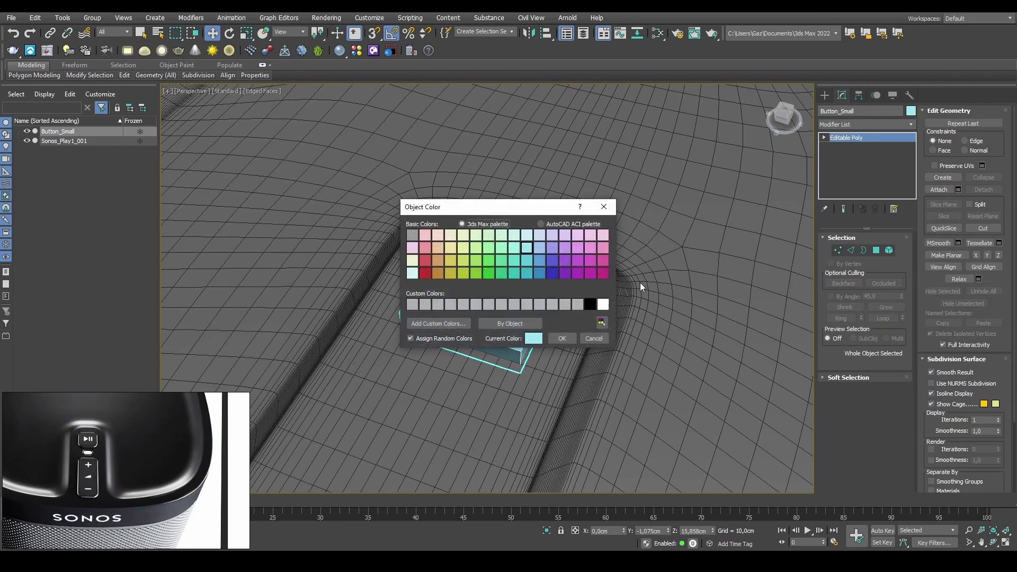
{"action": "left_click", "coordinate": [580, 304]}
{"action": "left_click", "coordinate": [454, 324]}
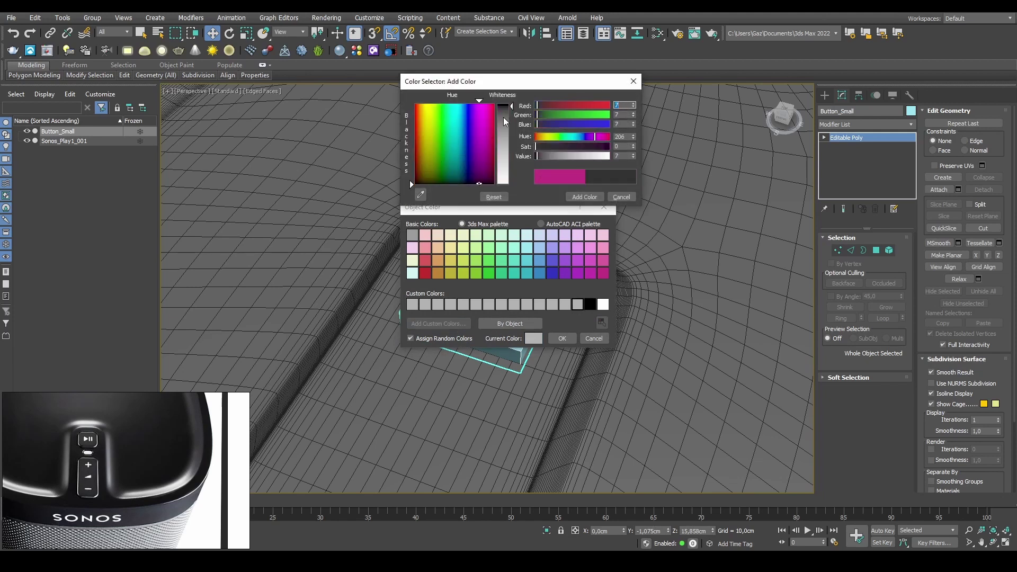
{"action": "left_click_drag", "start_coordinate": [507, 120], "coordinate": [508, 112]}
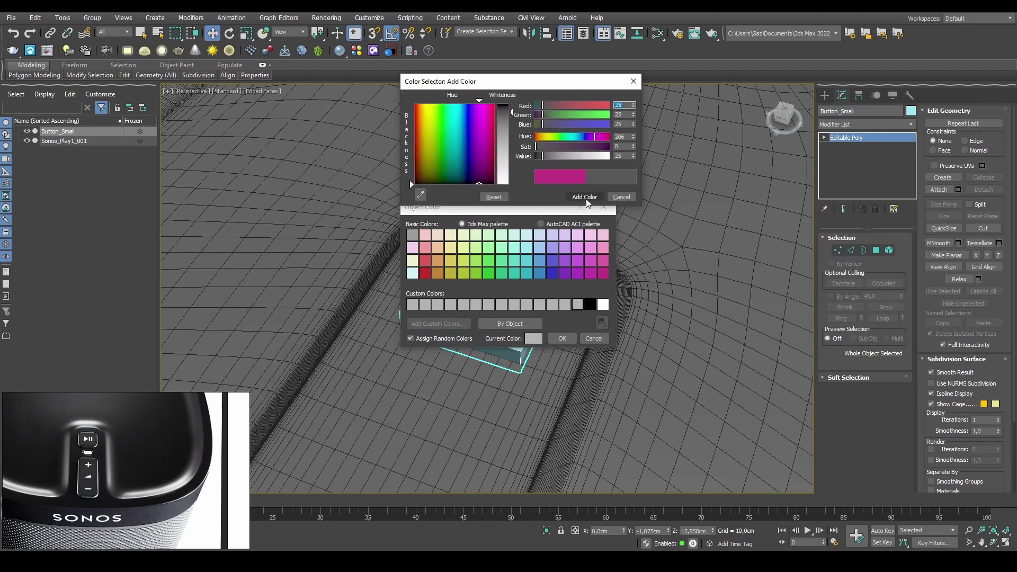
{"action": "left_click", "coordinate": [624, 195]}
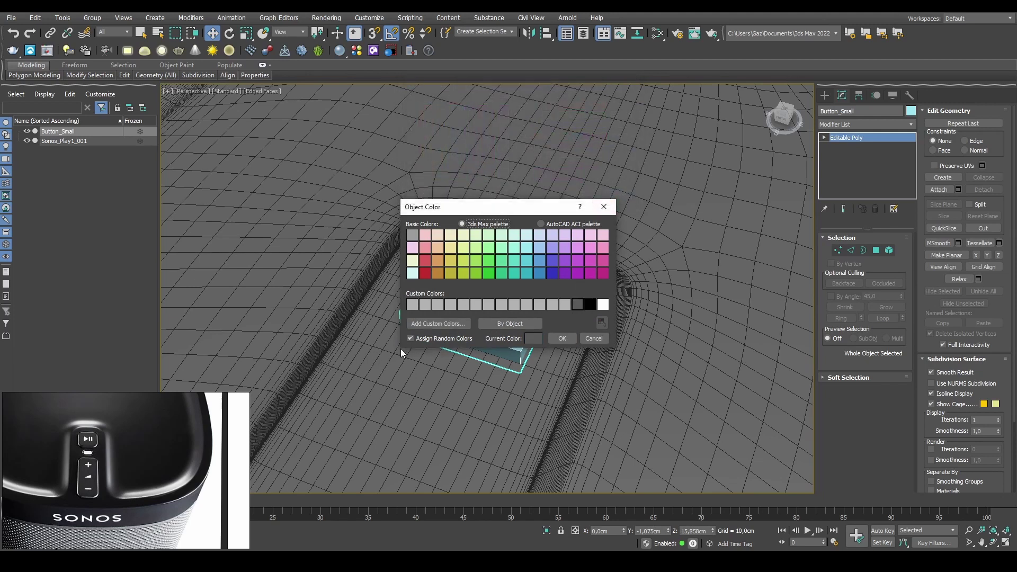
{"action": "left_click", "coordinate": [556, 339]}
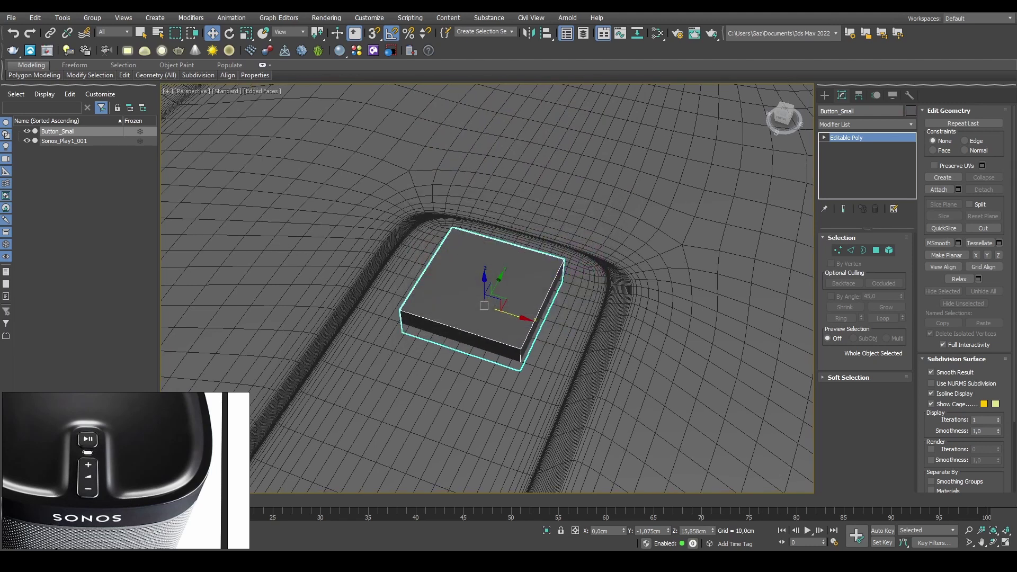
Chamfer the button's four vertical corner edges by 0.13 cm.
{"action": "middle_click_drag", "start_coordinate": [553, 267], "coordinate": [562, 264]}
{"action": "left_click", "coordinate": [851, 250]}
{"action": "middle_click_drag", "start_coordinate": [738, 251], "coordinate": [493, 336], "text": "alt"}
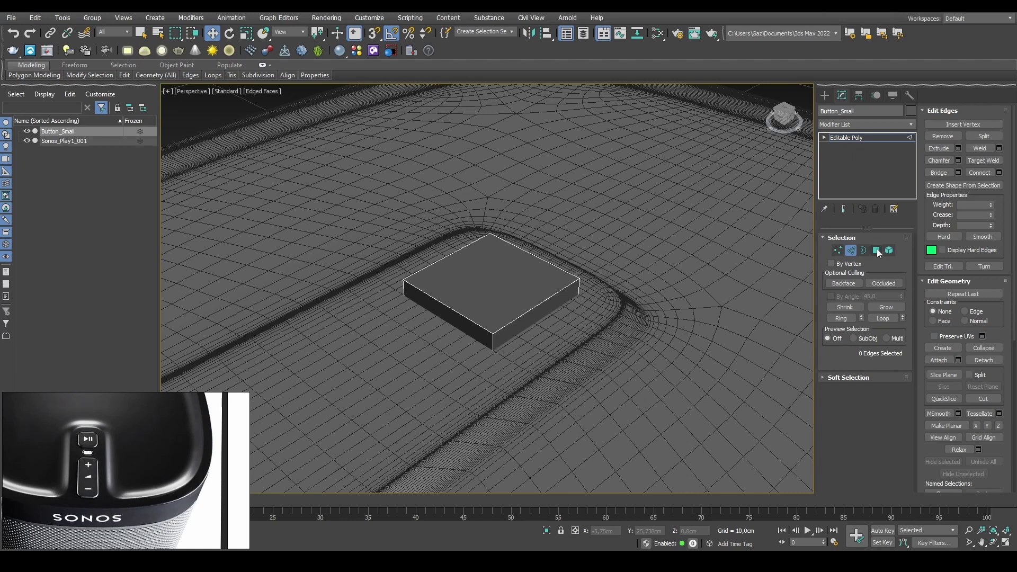
{"action": "left_click", "coordinate": [493, 339]}
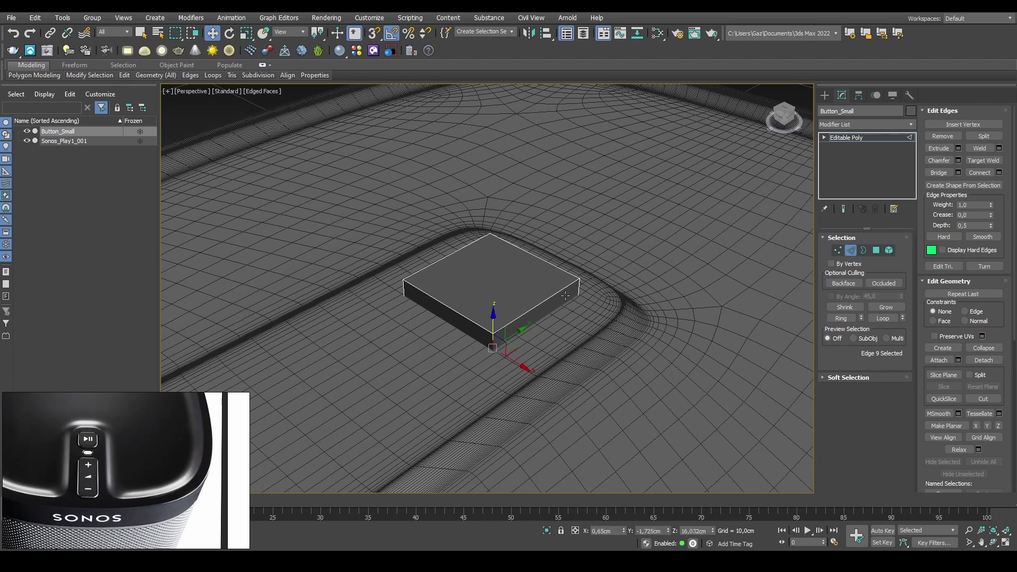
{"action": "key", "text": "alt+r"}
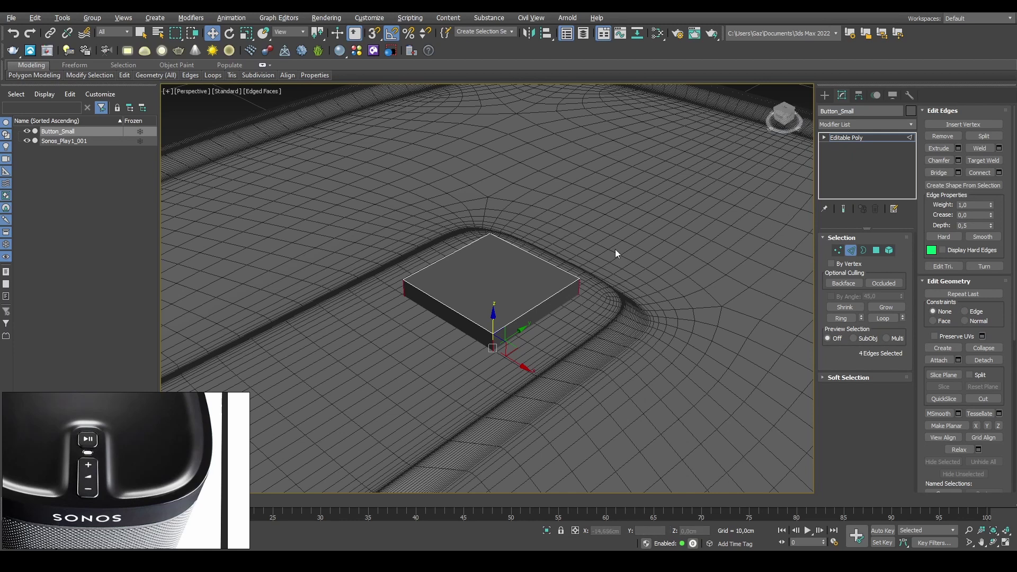
{"action": "key", "text": "ctrl+shift+c"}
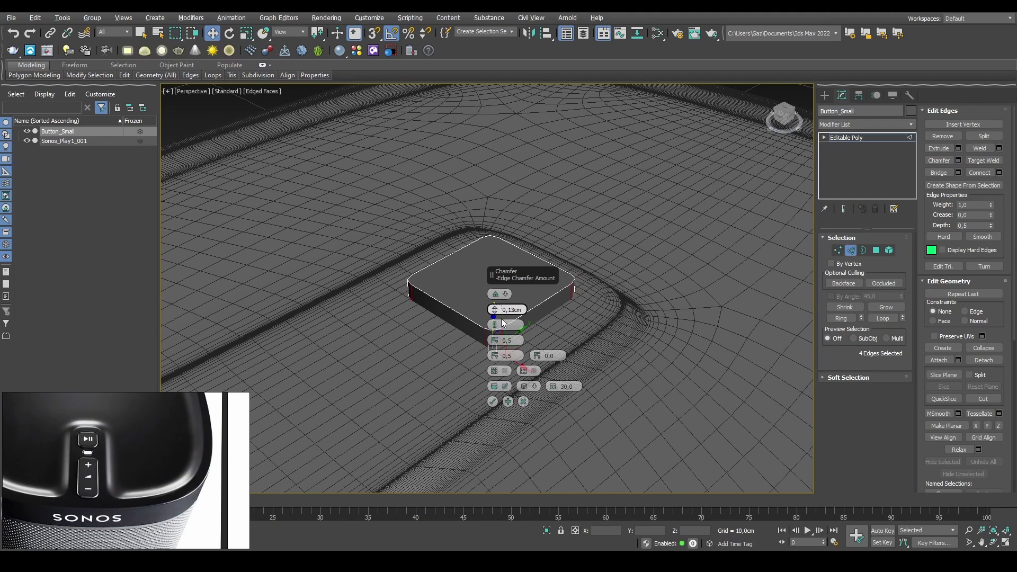
{"action": "left_click", "coordinate": [493, 401]}
Select the button's top polygon and inset it slightly to form a narrow border around the top face.
{"action": "middle_click_drag", "start_coordinate": [522, 300], "coordinate": [571, 335], "text": "alt"}
{"action": "scroll", "coordinate": [532, 315], "scroll_direction": "up", "scroll_amount": 2}
{"action": "key", "text": "4"}
{"action": "left_click", "coordinate": [526, 287]}
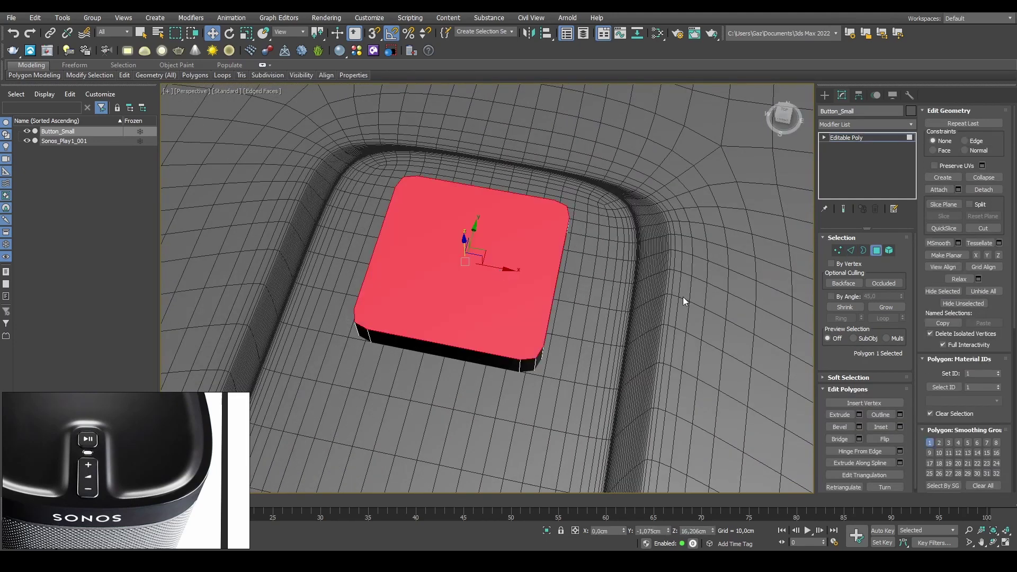
{"action": "middle_click_drag", "start_coordinate": [776, 300], "coordinate": [604, 244], "text": "alt"}
{"action": "scroll", "coordinate": [511, 278], "scroll_direction": "up", "scroll_amount": 3}
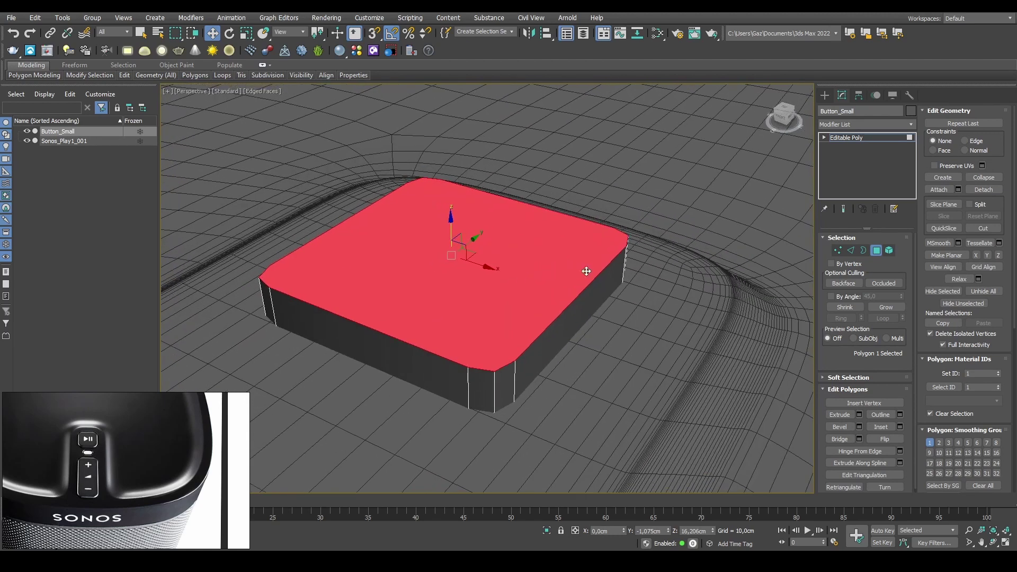
{"action": "key", "text": "e"}
{"action": "key", "text": "r"}
{"action": "left_click", "coordinate": [708, 308]}
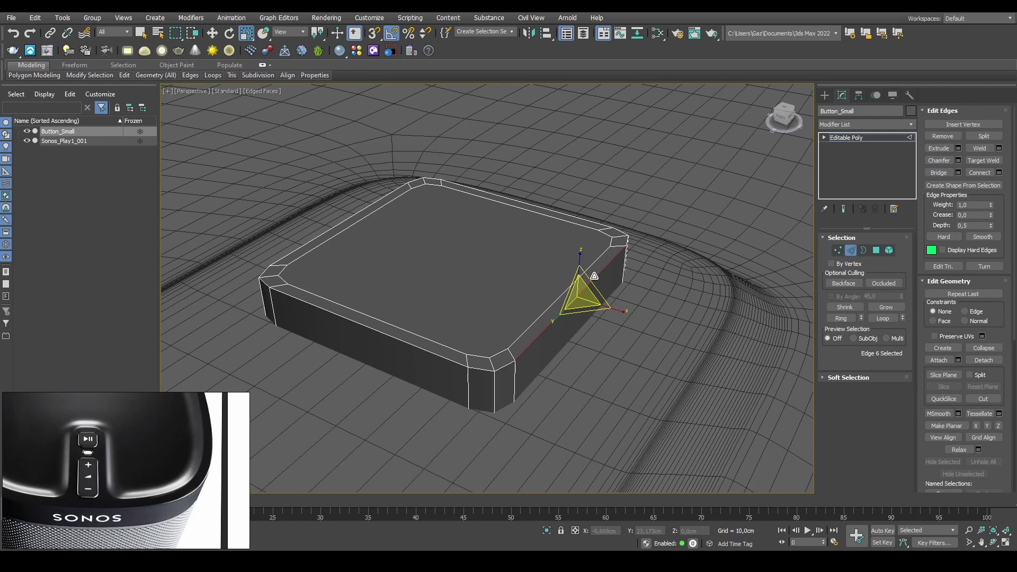
Chamfer the outer edge loop around the button's top narrowly, and return to whole-object level.
{"action": "key", "text": "2"}
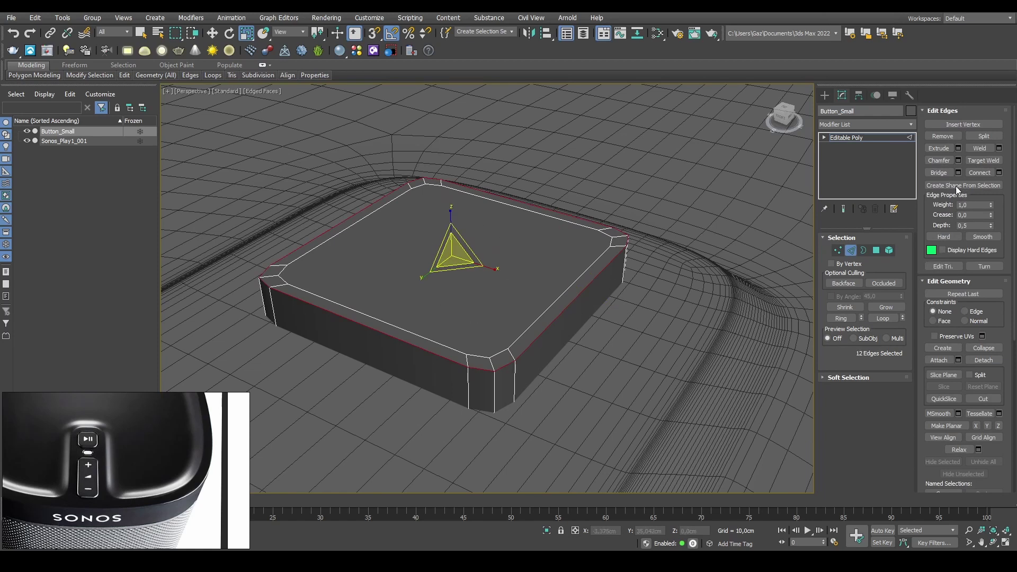
{"action": "key", "text": "ctrl+shift+c"}
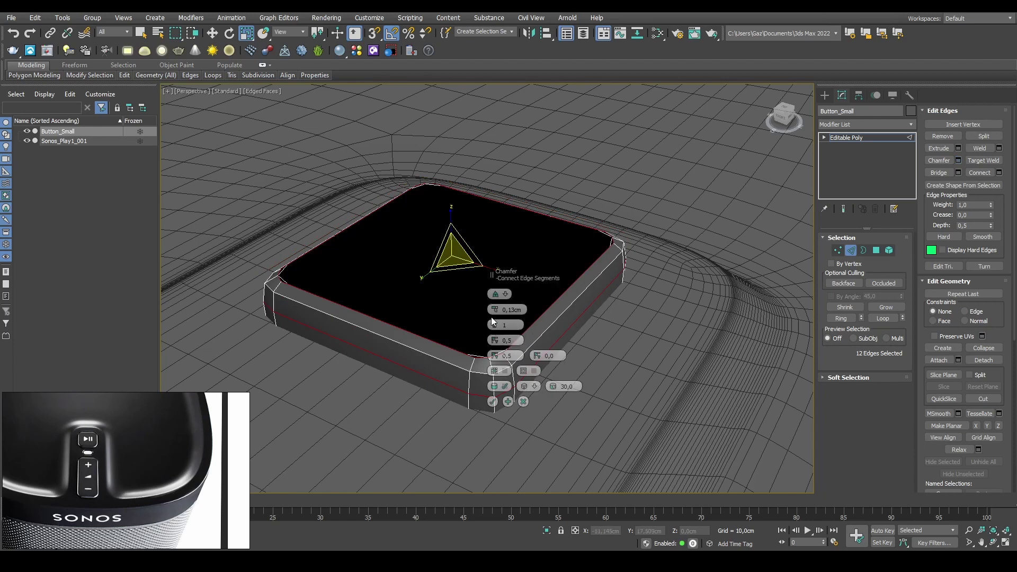
{"action": "left_click_drag", "start_coordinate": [493, 317], "coordinate": [495, 315]}
{"action": "left_click", "coordinate": [493, 402]}
{"action": "left_click", "coordinate": [731, 323]}
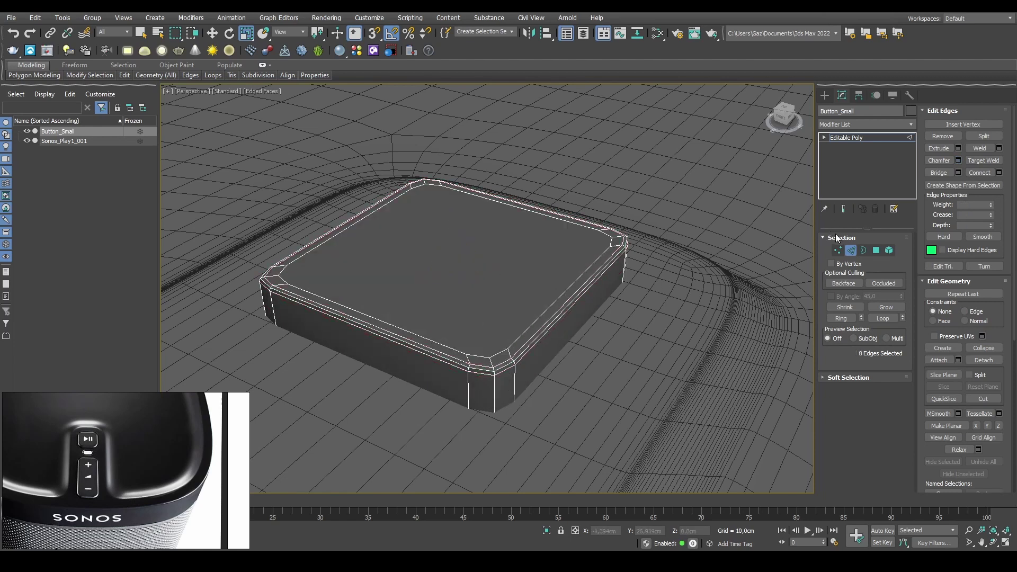
{"action": "left_click", "coordinate": [851, 250]}
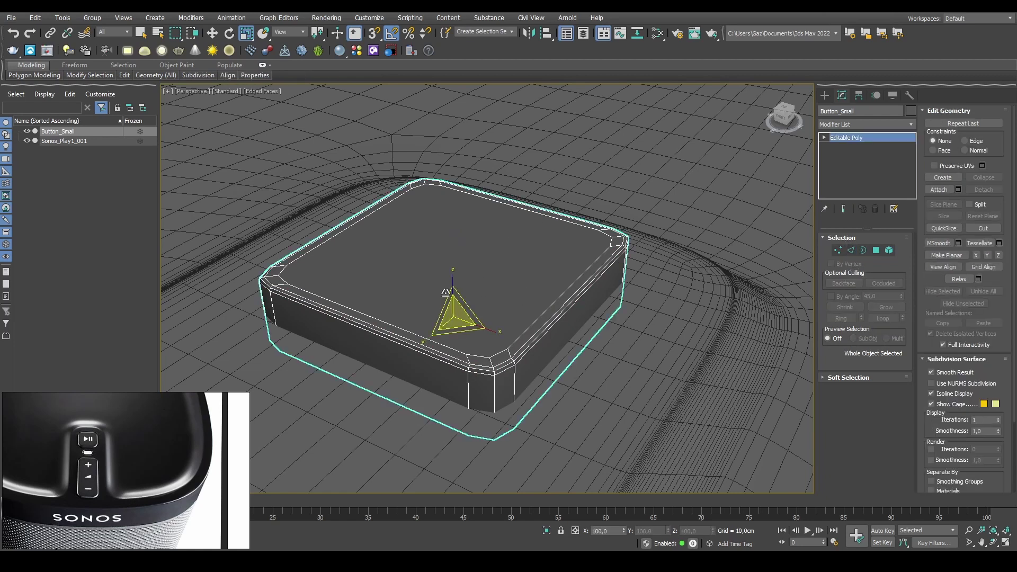
{"action": "middle_click_drag", "start_coordinate": [513, 254], "coordinate": [584, 241]}
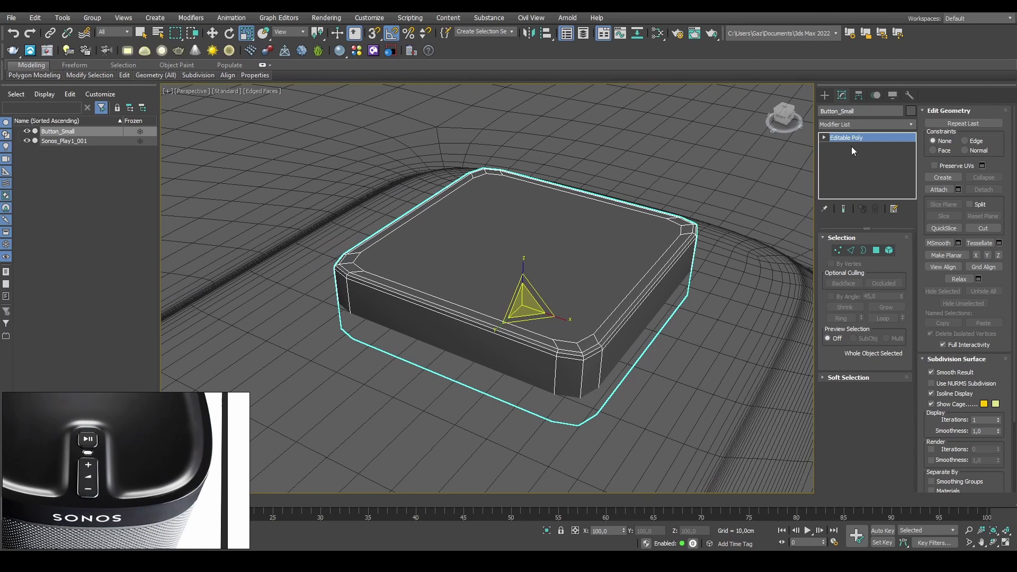
Try a TurboSmooth modifier with 2 iterations on Button_Small, inspect the shading without edges, and remove the modifier again.
{"action": "left_click", "coordinate": [755, 245]}
{"action": "left_click", "coordinate": [610, 233]}
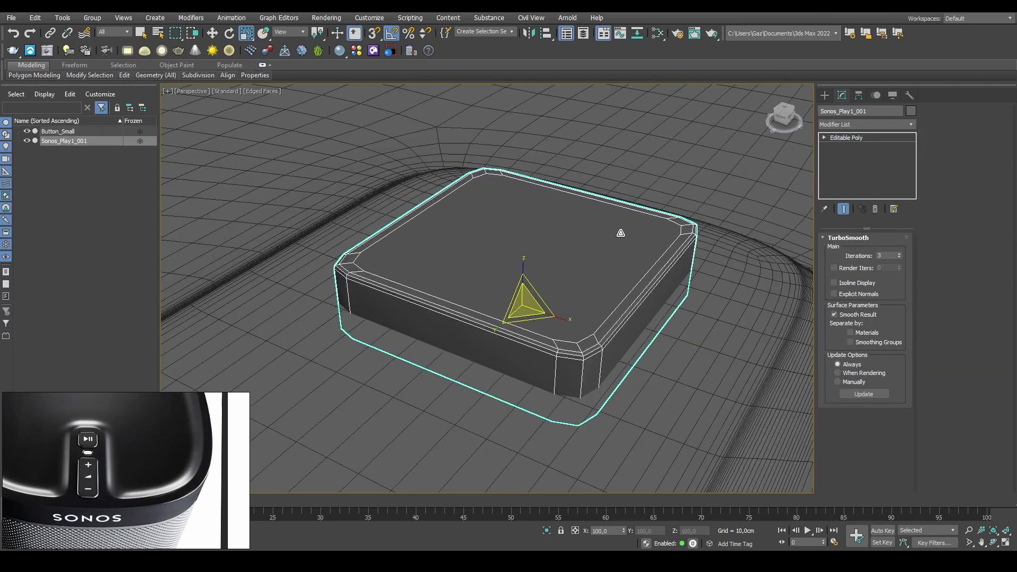
{"action": "left_click", "coordinate": [860, 125]}
{"action": "type", "text": "tu"}
{"action": "key", "text": "Return"}
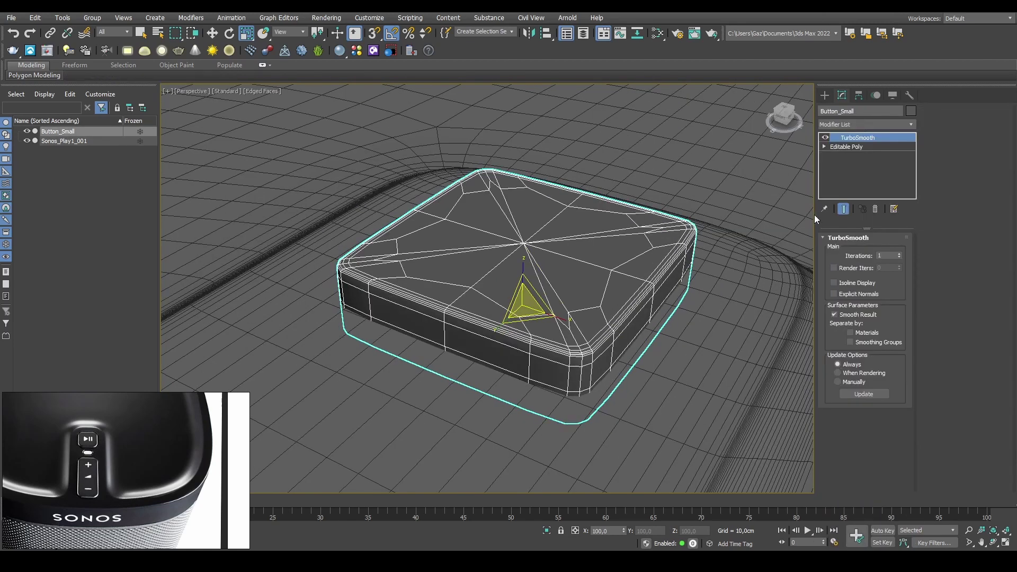
{"action": "left_click", "coordinate": [902, 254]}
{"action": "key", "text": "F4"}
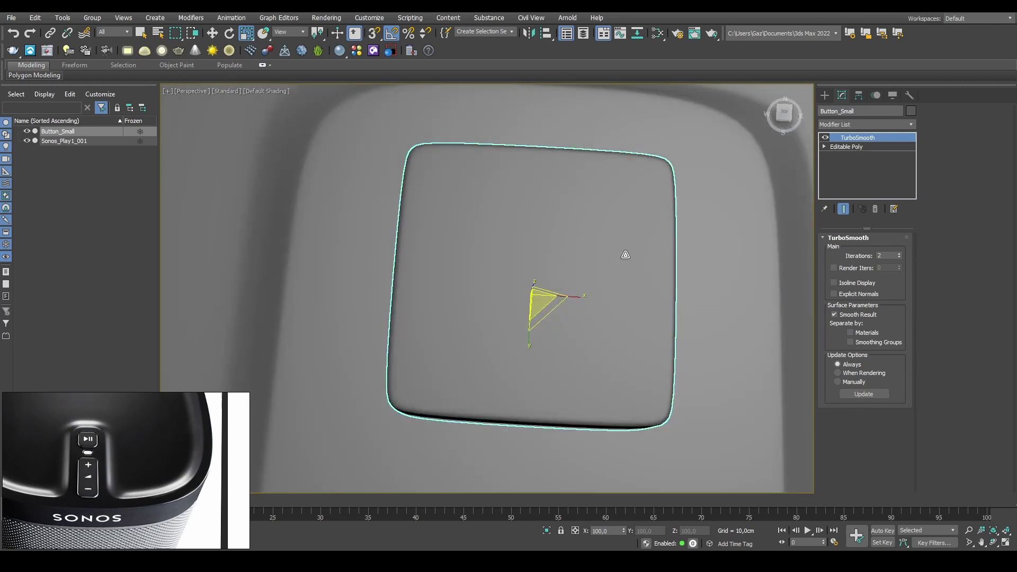
{"action": "middle_click_drag", "start_coordinate": [626, 255], "coordinate": [637, 253], "text": "alt"}
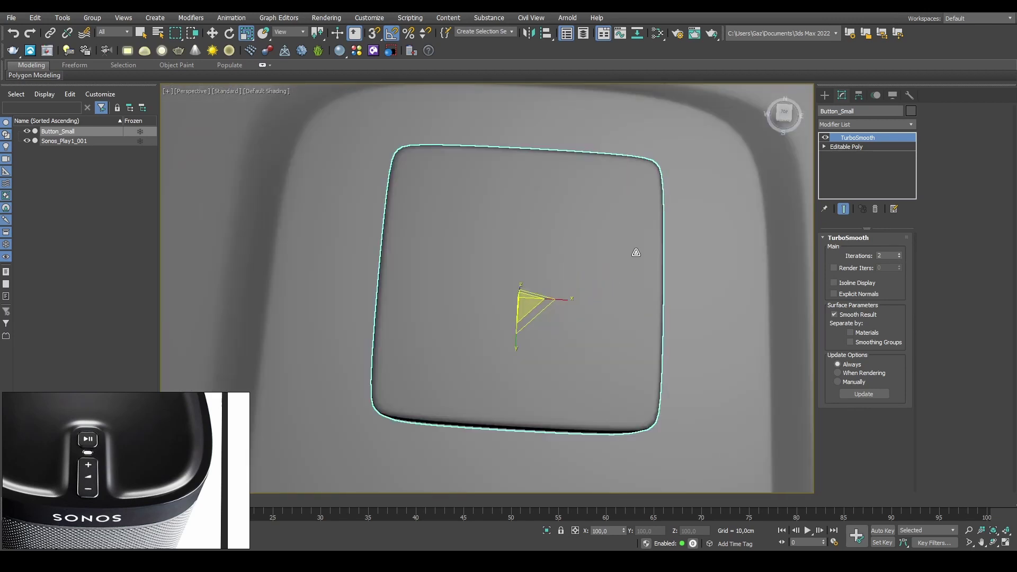
{"action": "right_click", "coordinate": [850, 170]}
{"action": "left_click", "coordinate": [723, 196]}
Select the speaker body Sonos_Play1_001 and display its mesh edges around the button.
{"action": "left_click", "coordinate": [723, 196]}
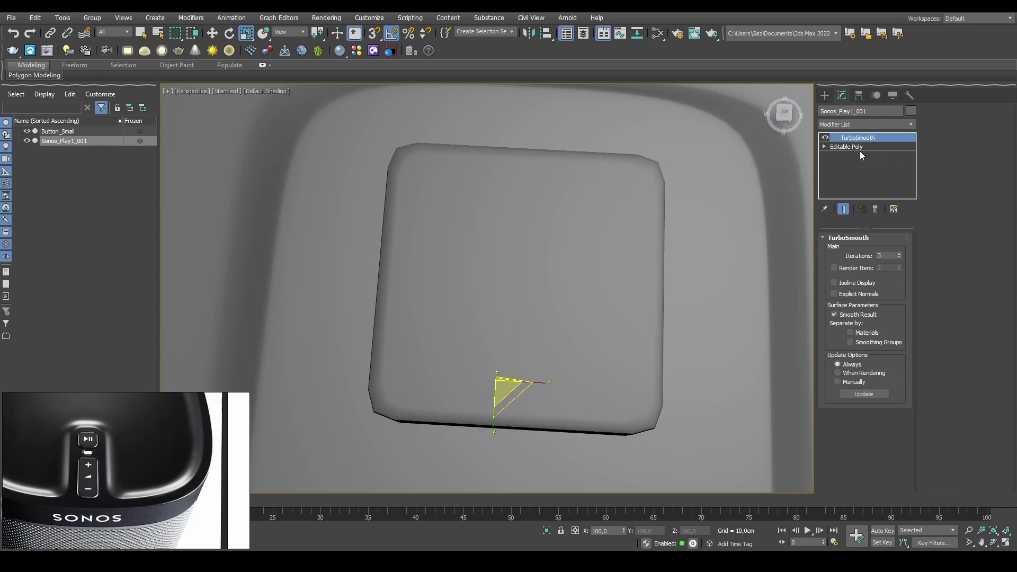
{"action": "scroll", "coordinate": [627, 234], "scroll_direction": "down", "scroll_amount": 5}
{"action": "scroll", "coordinate": [631, 237], "scroll_direction": "down", "scroll_amount": 2}
{"action": "key", "text": "F4"}
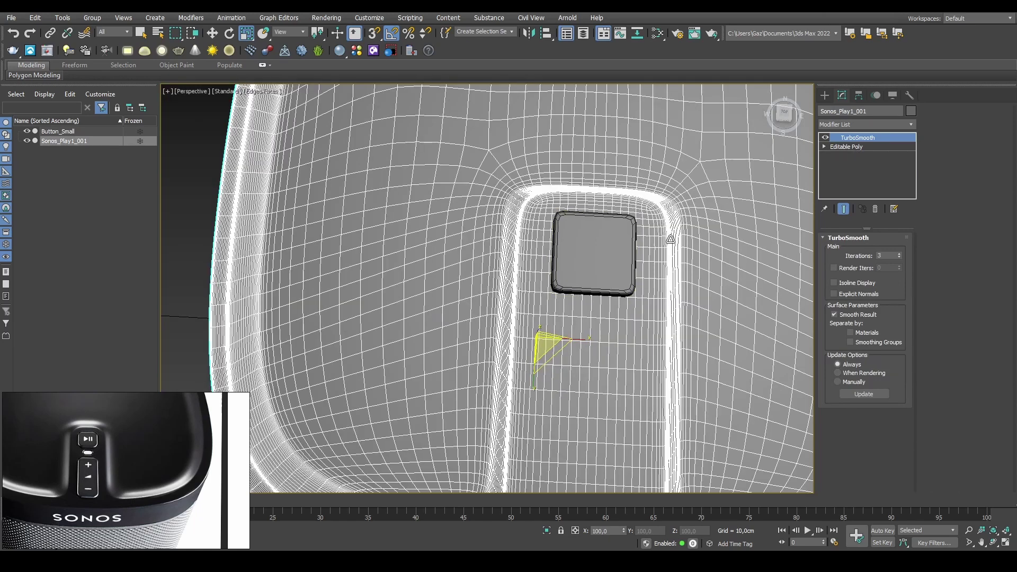
Attach the small button to the speaker body at its Editable Poly level.
{"action": "middle_click_drag", "start_coordinate": [668, 233], "coordinate": [599, 229]}
{"action": "left_click", "coordinate": [870, 147]}
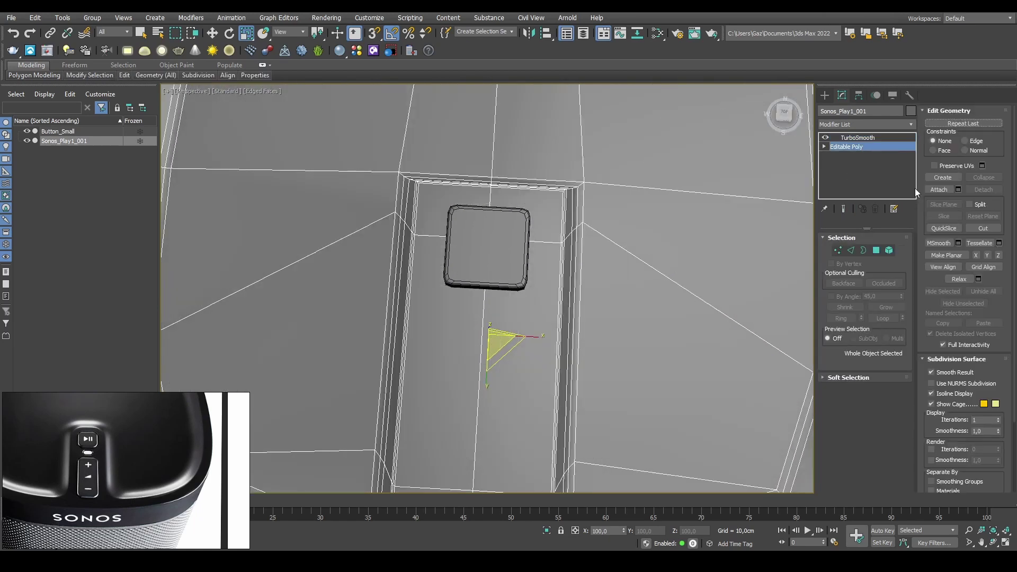
{"action": "left_click", "coordinate": [939, 189]}
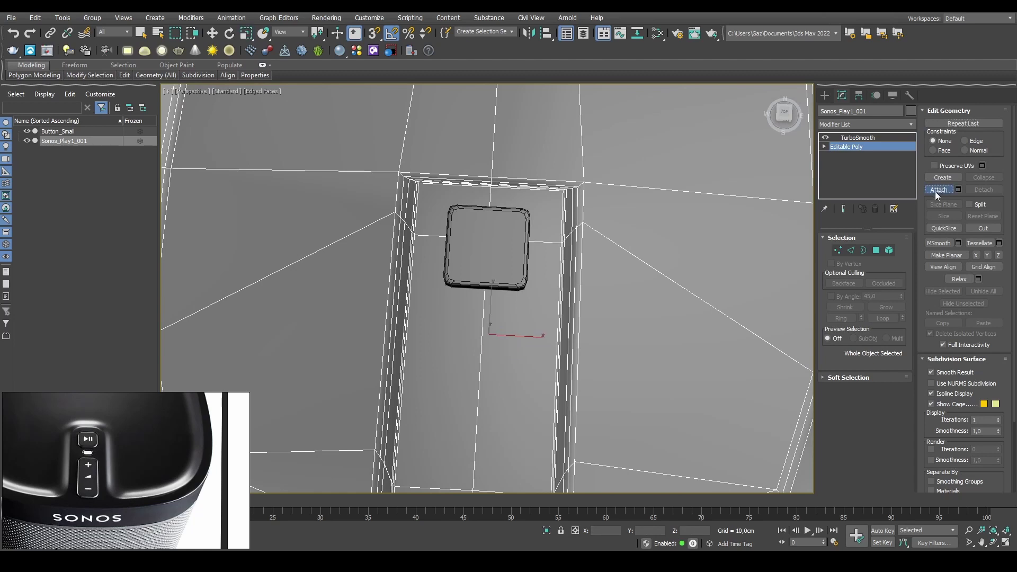
{"action": "left_click", "coordinate": [504, 236]}
{"action": "key", "text": "w"}
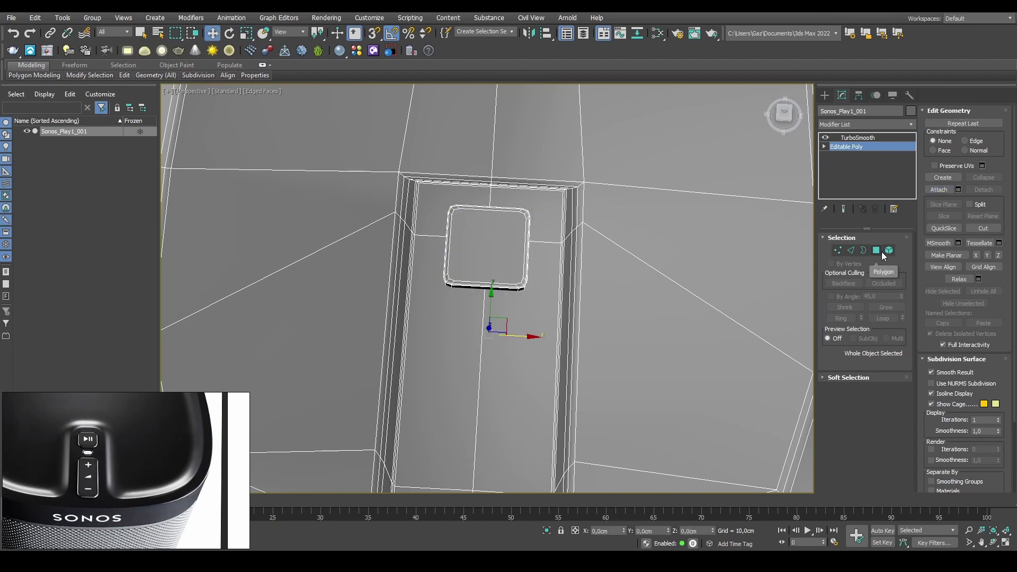
Select the attached button element and sink it slightly along Z to about 16.14 cm.
{"action": "left_click", "coordinate": [889, 250]}
{"action": "left_click", "coordinate": [486, 246]}
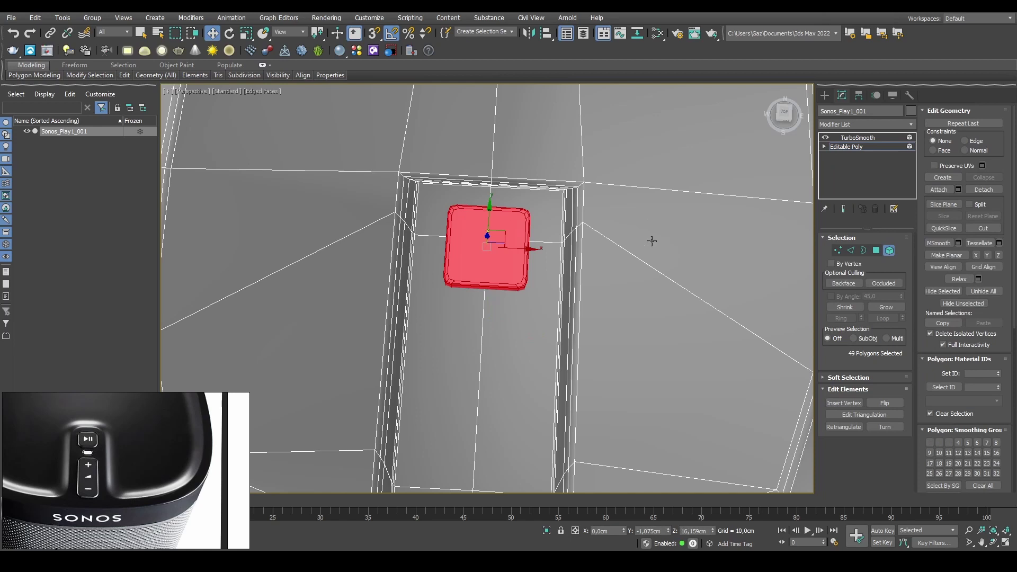
{"action": "middle_click_drag", "start_coordinate": [648, 242], "coordinate": [522, 204], "text": "alt"}
{"action": "scroll", "coordinate": [480, 230], "scroll_direction": "up", "scroll_amount": 5}
{"action": "left_click_drag", "start_coordinate": [501, 252], "coordinate": [484, 170]}
{"action": "right_click", "coordinate": [484, 170]}
{"action": "left_click_drag", "start_coordinate": [494, 242], "coordinate": [496, 245]}
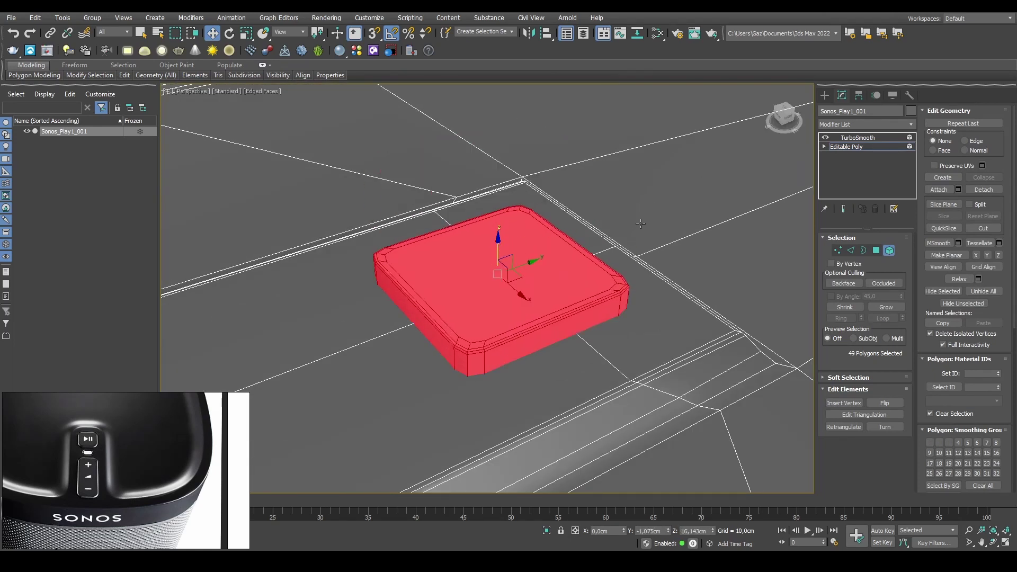
Reselect the button element on the speaker's top and frame it for a close look at its corners.
{"action": "key", "text": "1"}
{"action": "middle_click_drag", "start_coordinate": [453, 309], "coordinate": [514, 318], "text": "alt"}
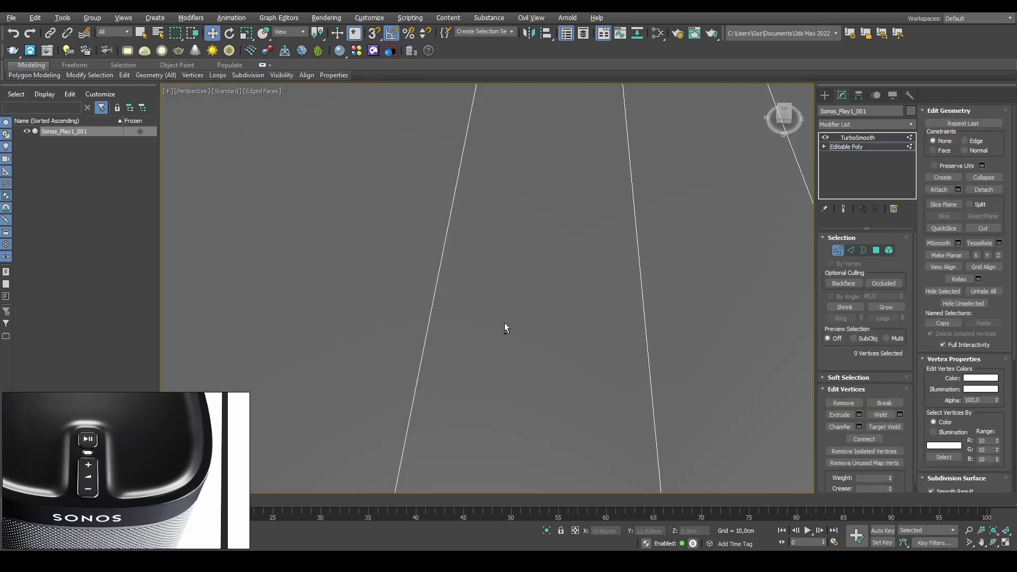
{"action": "key", "text": "z"}
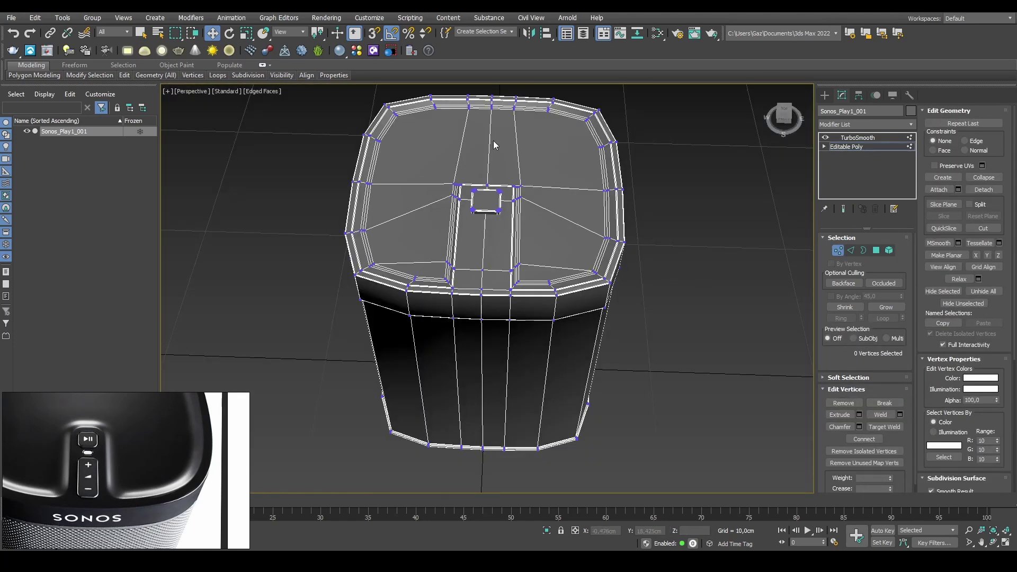
{"action": "scroll", "coordinate": [505, 210], "scroll_direction": "up", "scroll_amount": 7}
{"action": "key", "text": "z"}
{"action": "left_click", "coordinate": [889, 250]}
{"action": "left_click", "coordinate": [480, 200]}
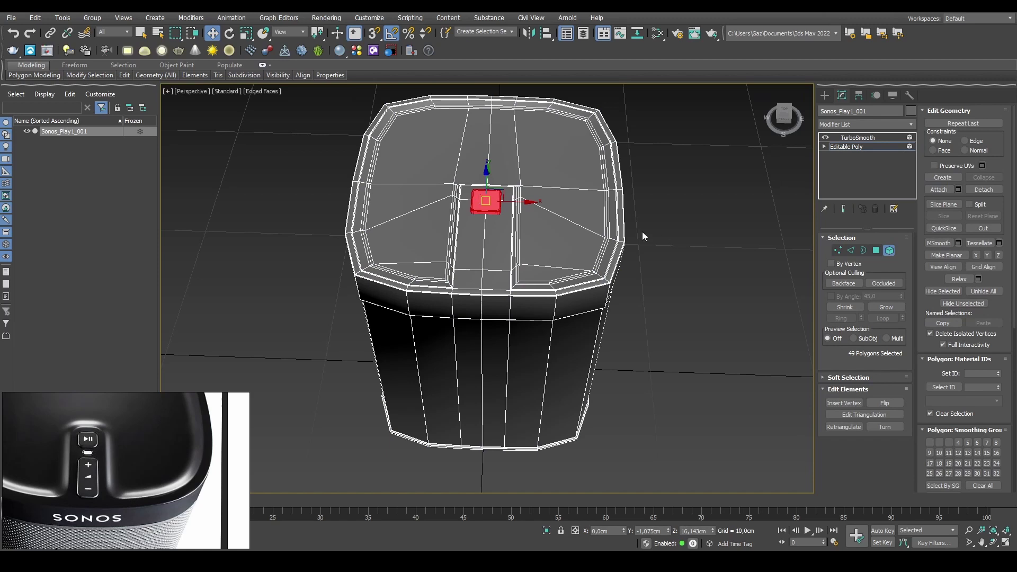
{"action": "key", "text": "z"}
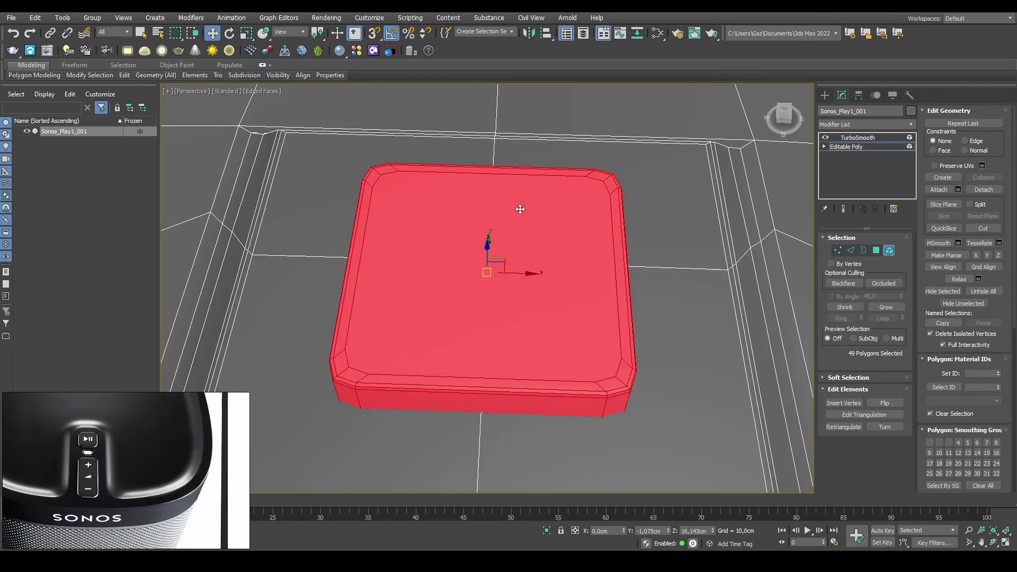
{"action": "middle_click_drag", "start_coordinate": [517, 214], "coordinate": [538, 214], "text": "alt"}
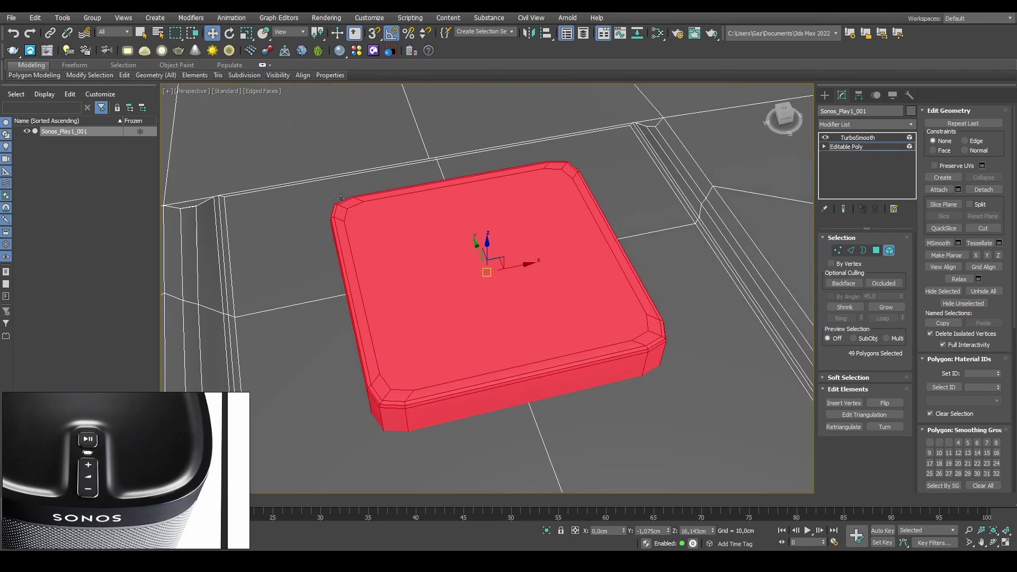
{"action": "middle_click_drag", "start_coordinate": [379, 251], "coordinate": [449, 302], "text": "alt"}
Cut four edges across the button's top polygon, joining opposite corner vertices into a grid of quads, and leave vertex level.
{"action": "key", "text": "1"}
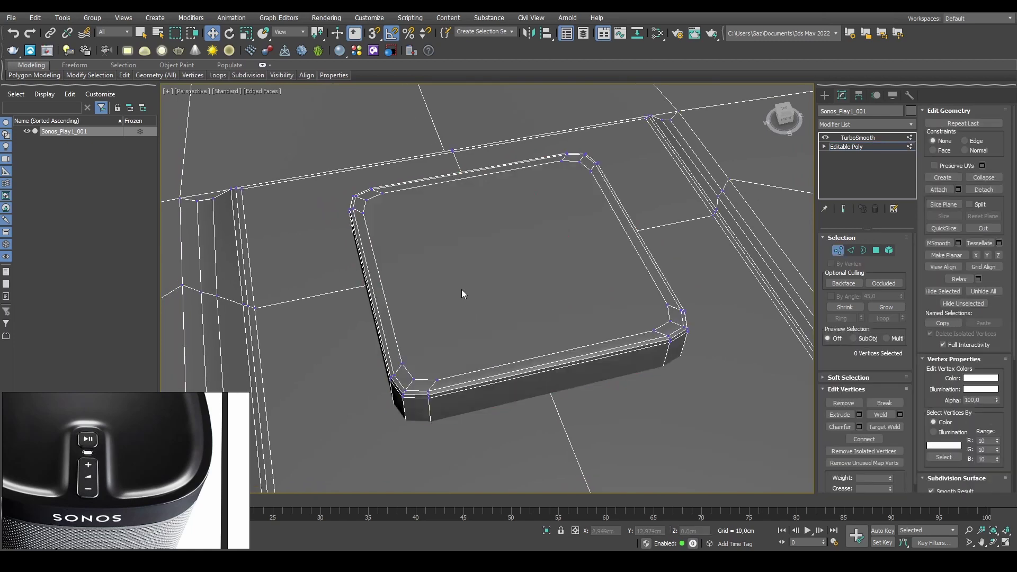
{"action": "key", "text": "4"}
{"action": "left_click", "coordinate": [509, 267]}
{"action": "middle_click_drag", "start_coordinate": [518, 172], "coordinate": [468, 180], "text": "alt"}
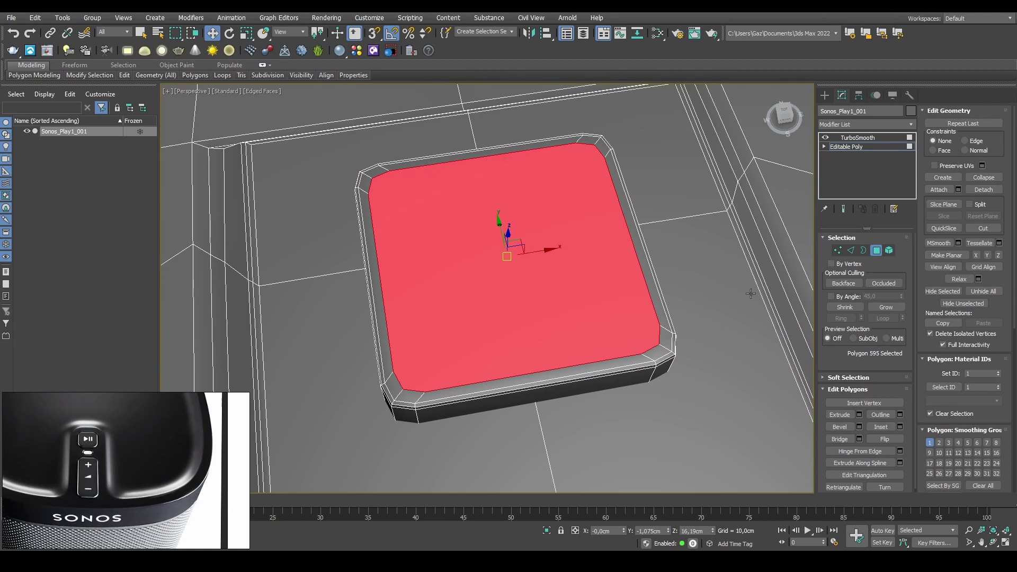
{"action": "key", "text": "1"}
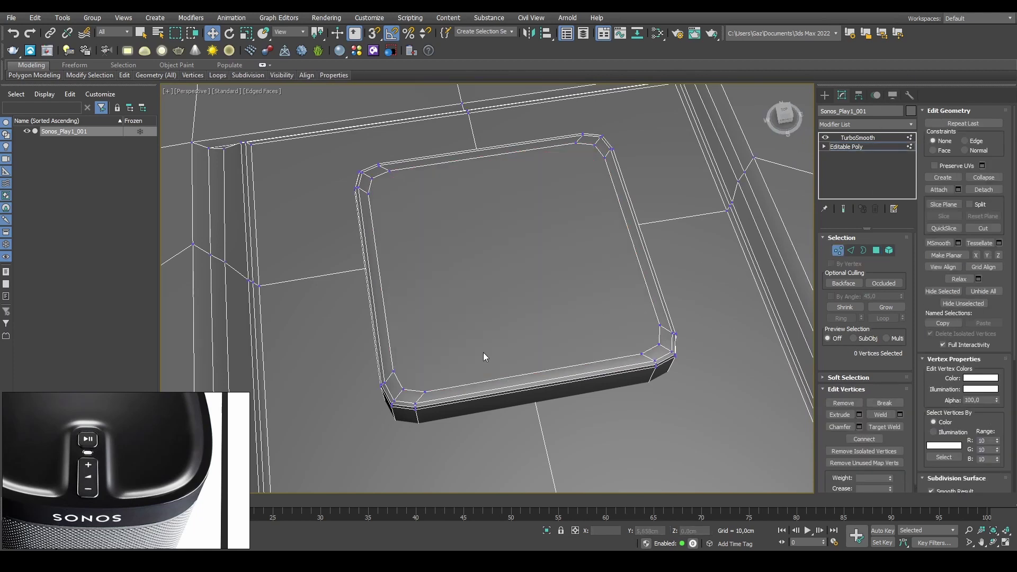
{"action": "key", "text": "alt+c"}
{"action": "left_click", "coordinate": [395, 370]}
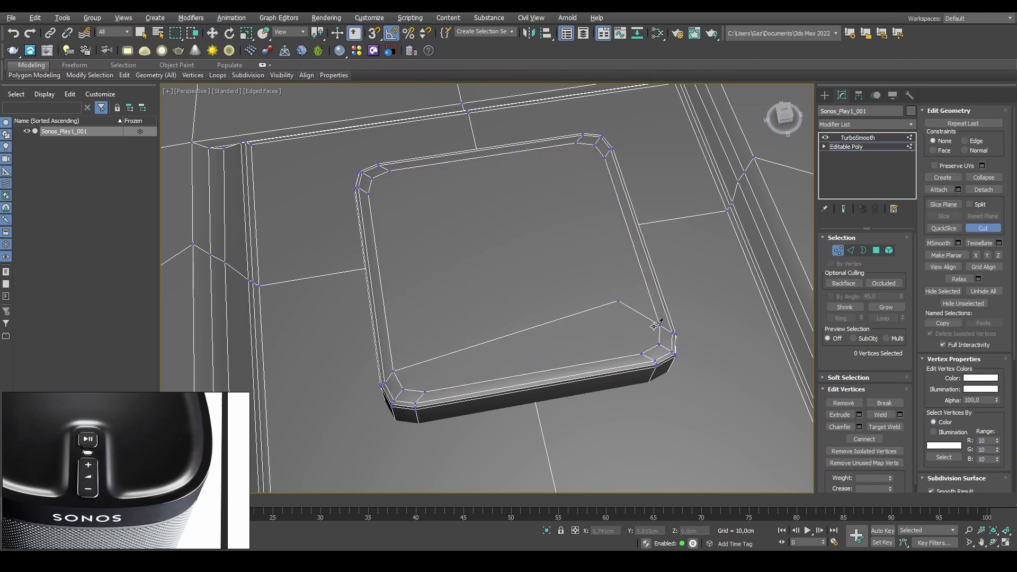
{"action": "left_click", "coordinate": [641, 353]}
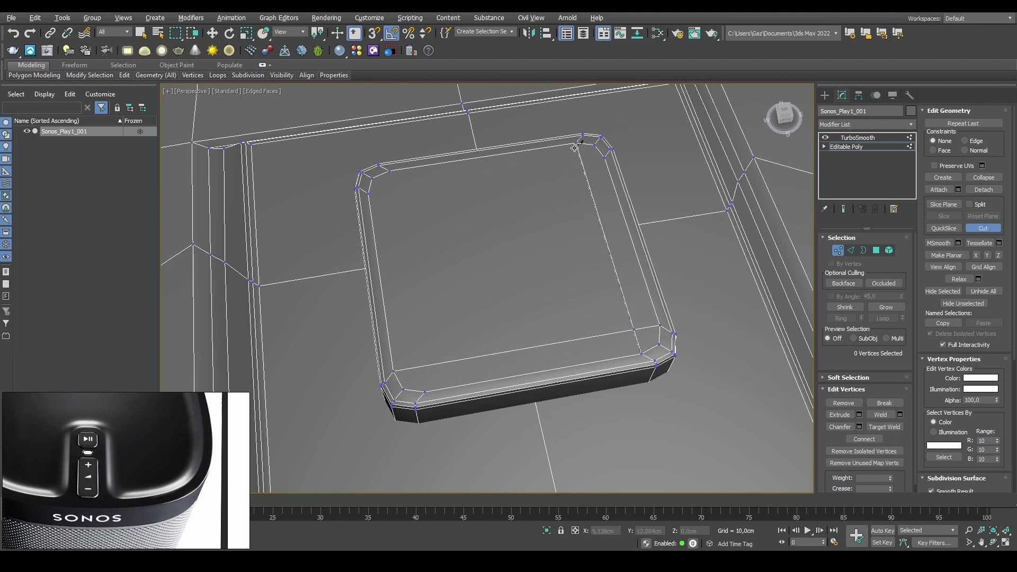
{"action": "left_click", "coordinate": [605, 158]}
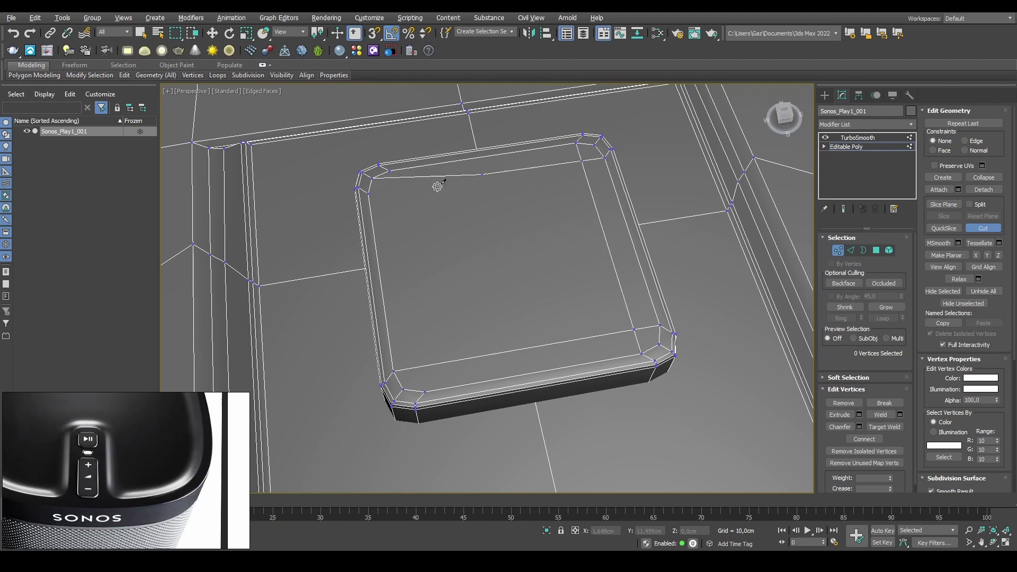
{"action": "left_click", "coordinate": [369, 193]}
{"action": "left_click", "coordinate": [390, 170]}
{"action": "left_click", "coordinate": [393, 190]}
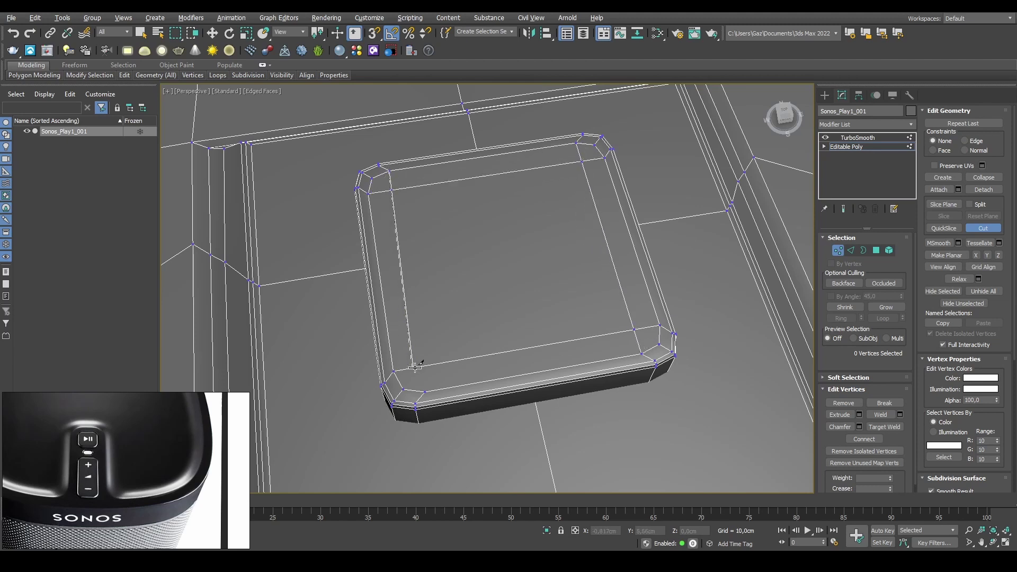
{"action": "left_click", "coordinate": [426, 392]}
{"action": "key", "text": "w"}
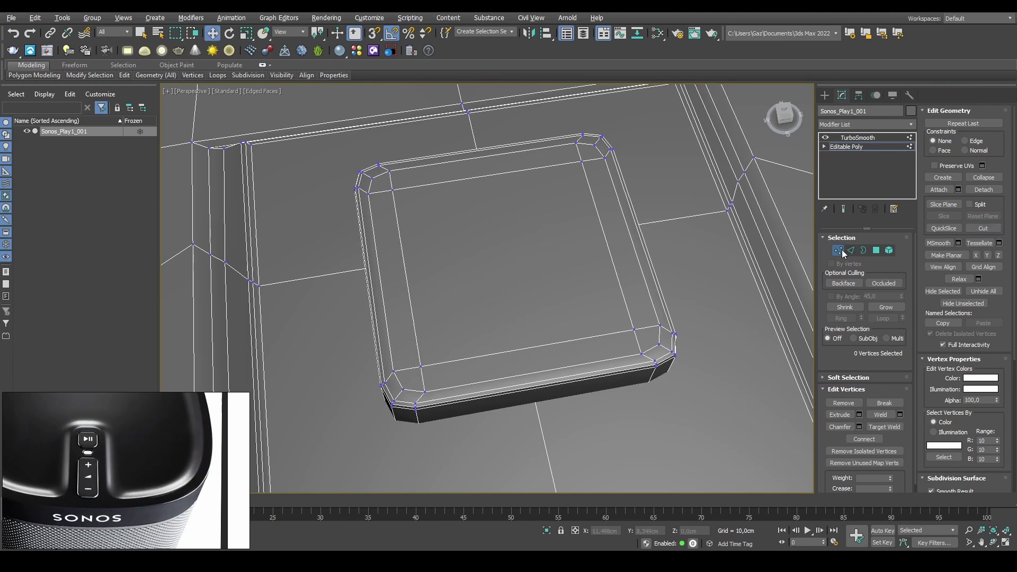
{"action": "left_click", "coordinate": [842, 250]}
Inspect the button's shading on the TurboSmooth result with the mesh edges hidden.
{"action": "scroll", "coordinate": [609, 234], "scroll_direction": "down", "scroll_amount": 3}
{"action": "left_click", "coordinate": [851, 139]}
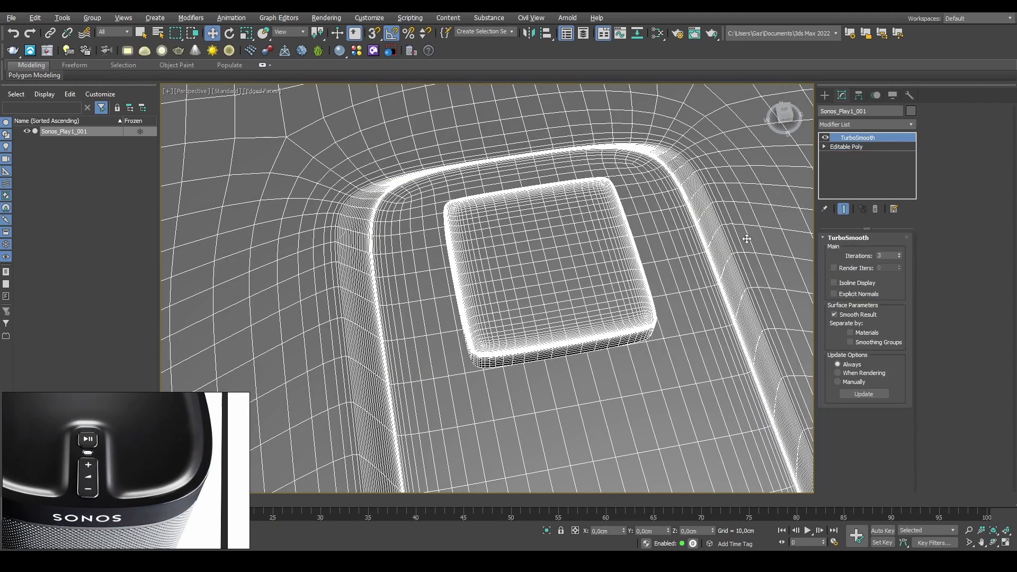
{"action": "key", "text": "F4"}
{"action": "middle_click_drag", "start_coordinate": [522, 244], "coordinate": [556, 248], "text": "alt"}
{"action": "middle_click_drag", "start_coordinate": [545, 205], "coordinate": [541, 218], "text": "alt"}
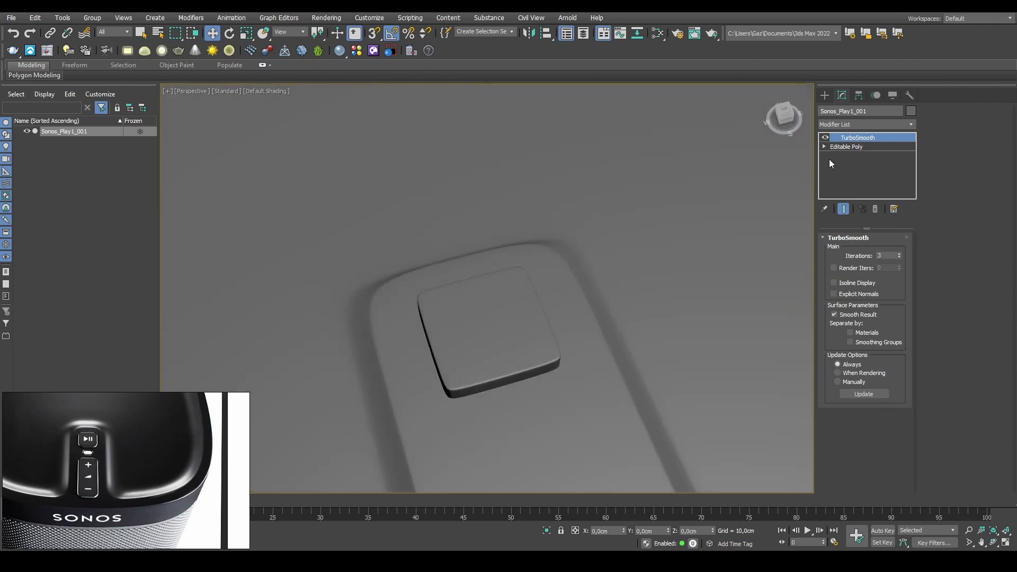
Select the whole small button element and clone it to element farther along the strip, at about Y -3.23 cm.
{"action": "left_click", "coordinate": [848, 146]}
{"action": "left_click", "coordinate": [889, 251]}
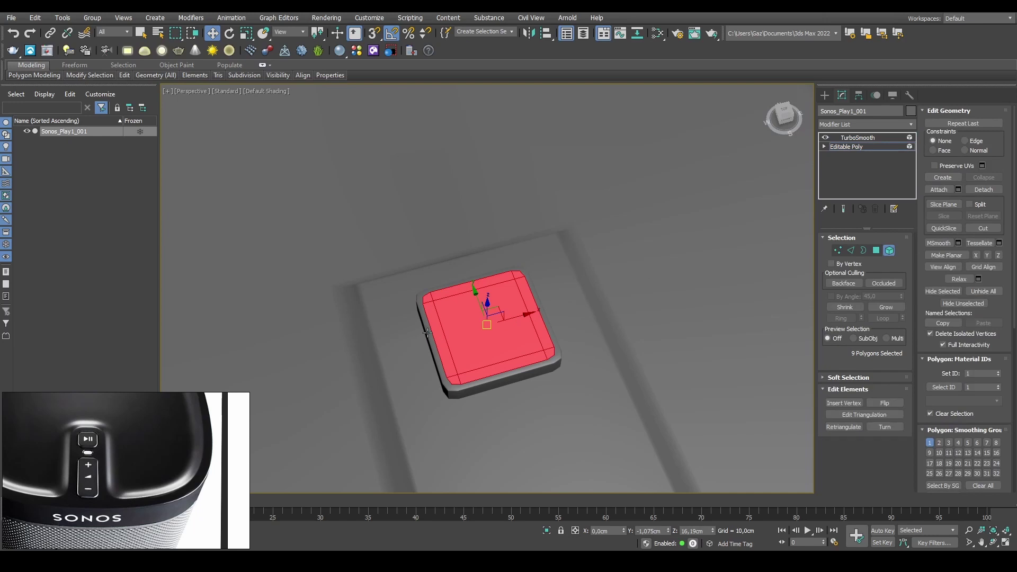
{"action": "left_click", "coordinate": [427, 334]}
{"action": "scroll", "coordinate": [499, 272], "scroll_direction": "down", "scroll_amount": 6}
{"action": "middle_click_drag", "start_coordinate": [499, 273], "coordinate": [493, 301], "text": "alt"}
{"action": "scroll", "coordinate": [493, 301], "scroll_direction": "up", "scroll_amount": 2}
{"action": "scroll", "coordinate": [491, 240], "scroll_direction": "up", "scroll_amount": 3}
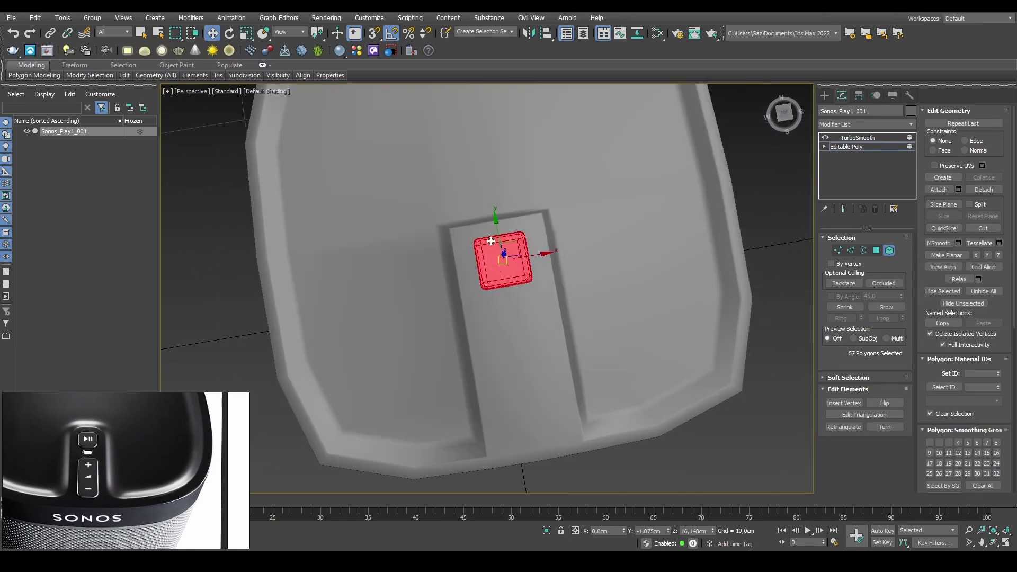
{"action": "middle_click_drag", "start_coordinate": [497, 226], "coordinate": [629, 237], "text": "alt"}
{"action": "middle_click_drag", "start_coordinate": [492, 269], "coordinate": [479, 253]}
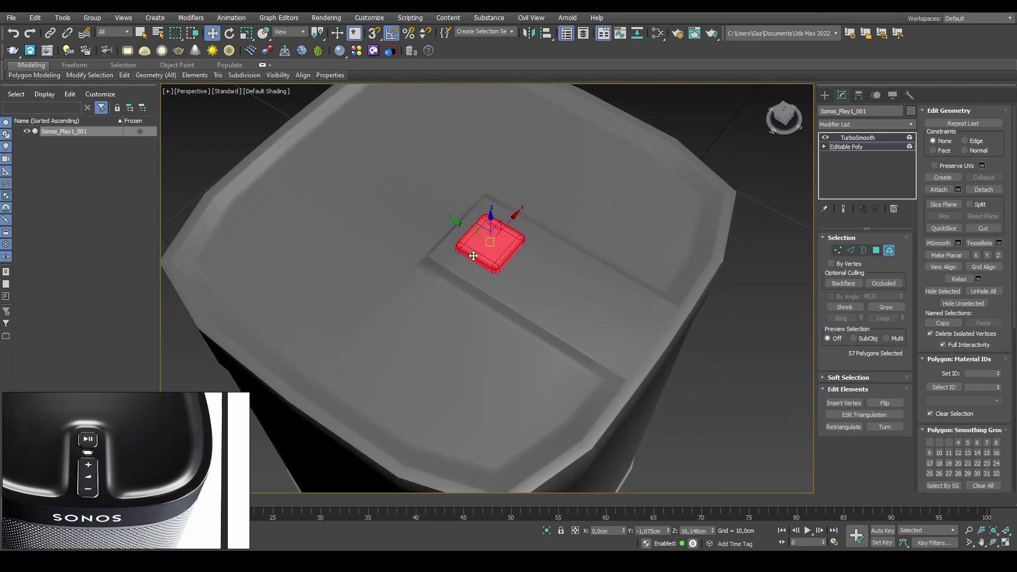
{"action": "scroll", "coordinate": [479, 253], "scroll_direction": "up", "scroll_amount": 3}
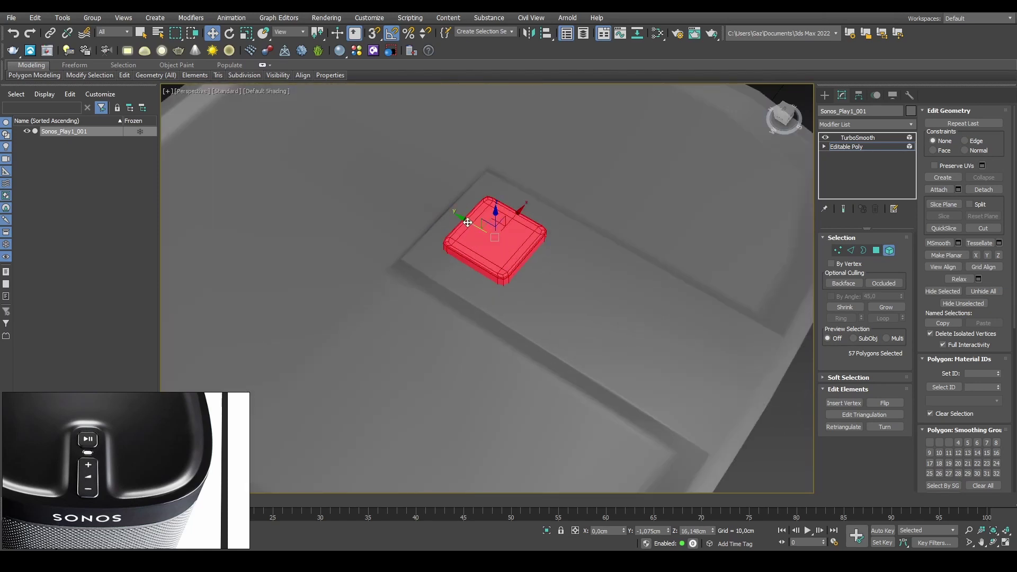
{"action": "left_click_drag", "start_coordinate": [468, 223], "coordinate": [593, 269], "text": "shift"}
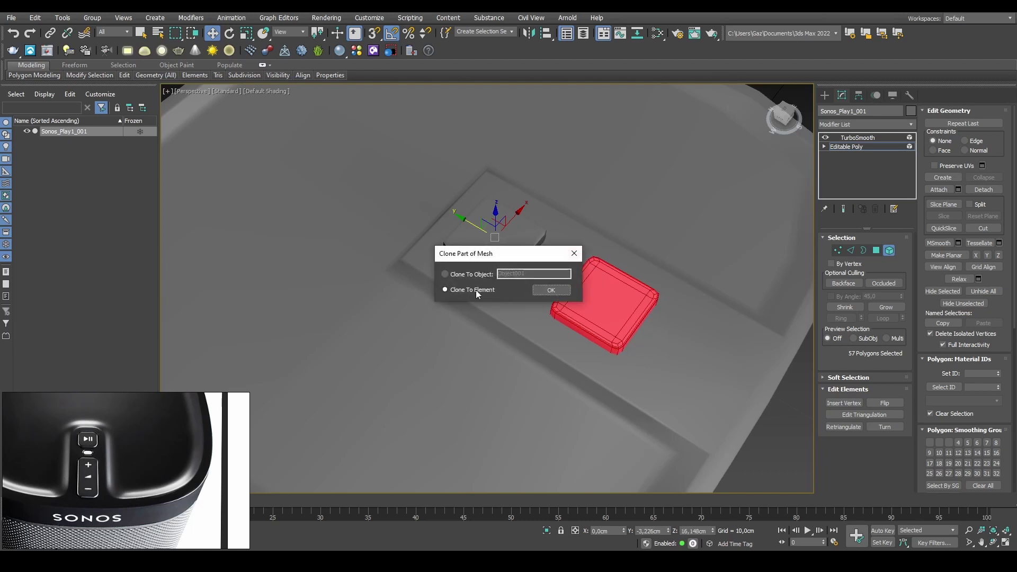
{"action": "left_click", "coordinate": [562, 293]}
In Top view, select the copied button's front-end vertices and move them to about Y -5.23 cm to lengthen the button.
{"action": "middle_click_drag", "start_coordinate": [711, 327], "coordinate": [663, 311]}
{"action": "key", "text": "1"}
{"action": "mouse_move", "coordinate": [530, 265]}
{"action": "middle_mouse_down", "text": "alt"}
{"action": "mouse_move", "coordinate": [631, 297]}
{"action": "mouse_move", "coordinate": [614, 250]}
{"action": "mouse_move", "coordinate": [533, 243]}
{"action": "middle_mouse_up", "text": "alt"}
{"action": "key", "text": "F4"}
{"action": "key", "text": "F4"}
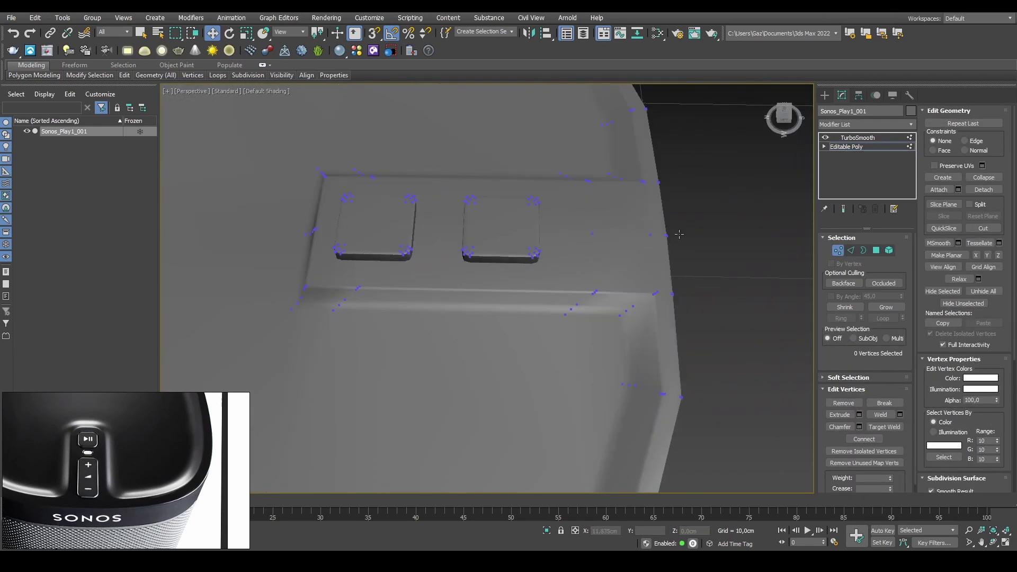
{"action": "mouse_move", "coordinate": [638, 256]}
{"action": "middle_mouse_down"}
{"action": "mouse_move", "coordinate": [476, 345]}
{"action": "mouse_move", "coordinate": [480, 279]}
{"action": "mouse_move", "coordinate": [467, 278]}
{"action": "middle_mouse_up"}
{"action": "scroll", "coordinate": [480, 278], "scroll_direction": "up", "scroll_amount": 3}
{"action": "key", "text": "t"}
{"action": "left_click_drag", "start_coordinate": [390, 292], "coordinate": [512, 336]}
{"action": "key", "text": "F3"}
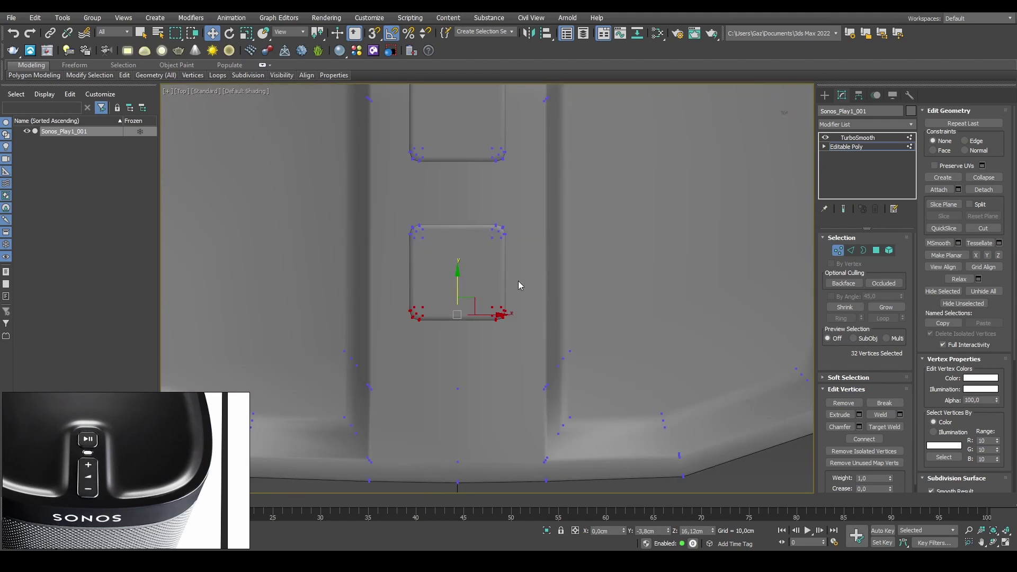
{"action": "left_click_drag", "start_coordinate": [459, 286], "coordinate": [462, 390]}
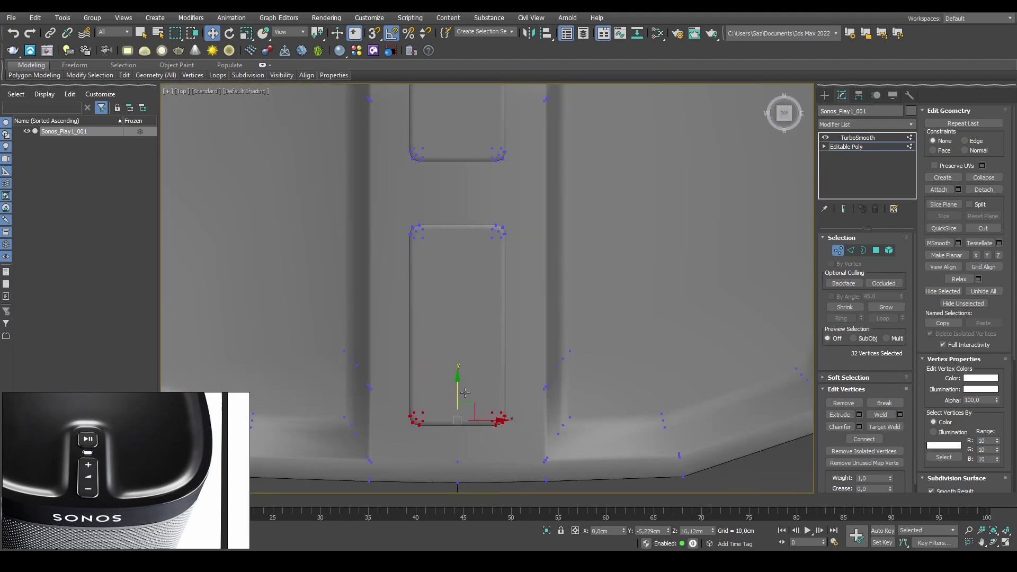
Move the long button element toward the speaker's front edge to about Y -4.29 cm and check the smoothed result.
{"action": "left_click", "coordinate": [889, 250]}
{"action": "left_click_drag", "start_coordinate": [458, 299], "coordinate": [457, 325]}
{"action": "left_click", "coordinate": [889, 250]}
{"action": "scroll", "coordinate": [583, 239], "scroll_direction": "down", "scroll_amount": 4}
{"action": "left_click", "coordinate": [713, 393]}
{"action": "left_click", "coordinate": [525, 293]}
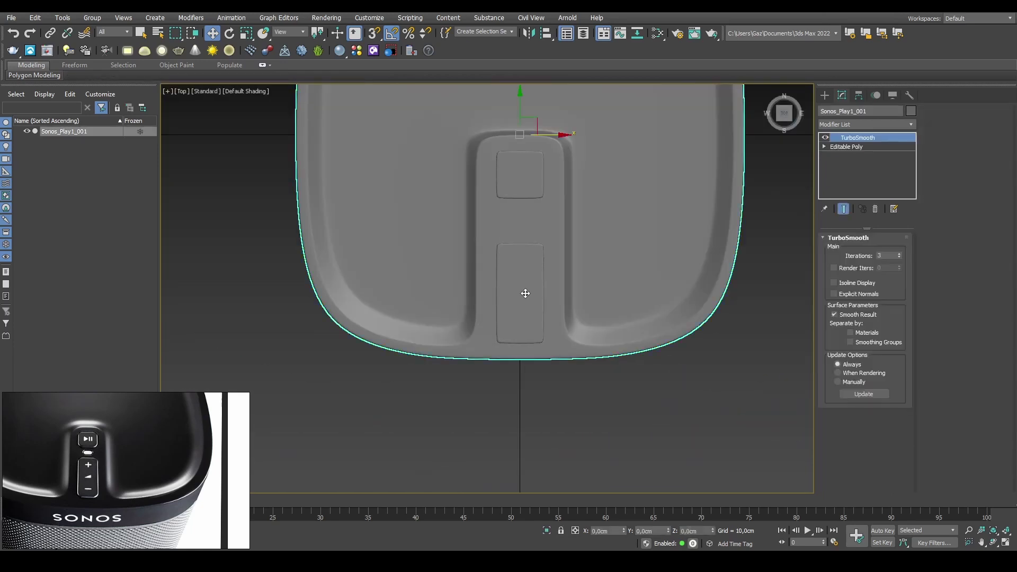
Nudge the long button element slightly back toward the small button, leave element level and deselect the speaker.
{"action": "left_click", "coordinate": [872, 146]}
{"action": "left_click", "coordinate": [889, 250]}
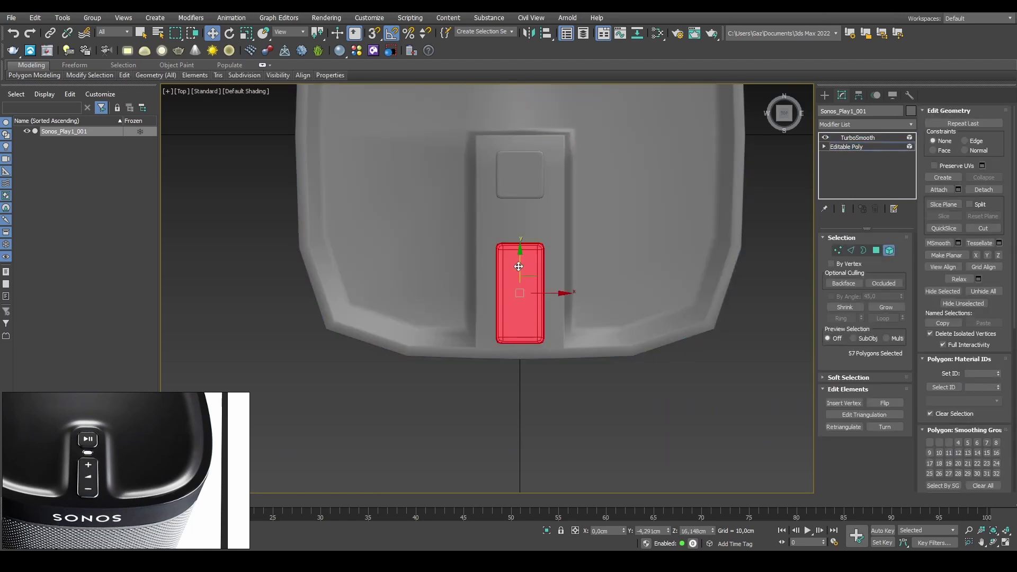
{"action": "left_click_drag", "start_coordinate": [519, 266], "coordinate": [519, 259]}
{"action": "left_click", "coordinate": [889, 250]}
{"action": "left_click", "coordinate": [733, 353]}
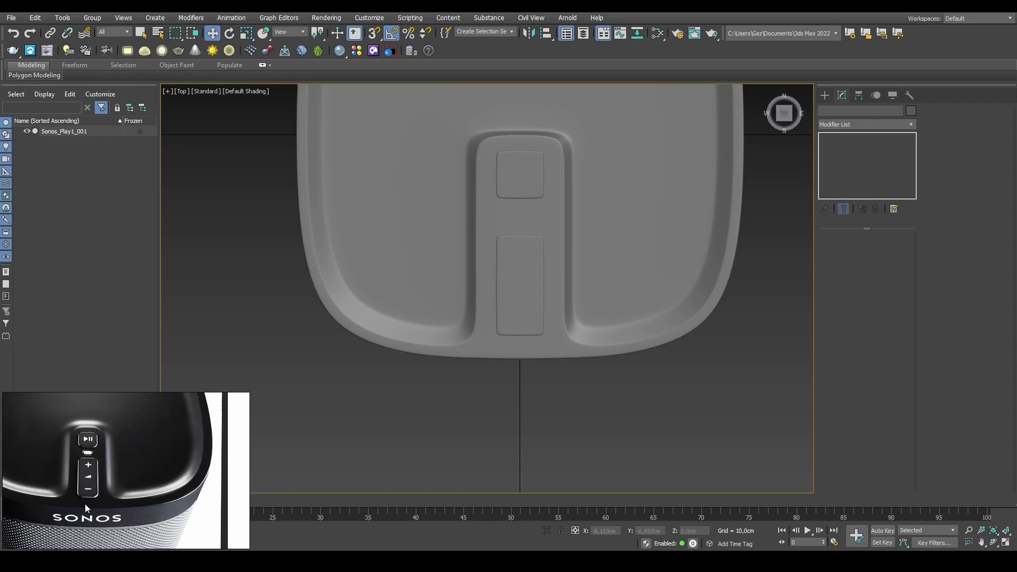
Examine the placement and smoothed shading of both buttons in Perspective view, with and without mesh edges.
{"action": "middle_click_drag", "start_coordinate": [652, 341], "coordinate": [629, 344]}
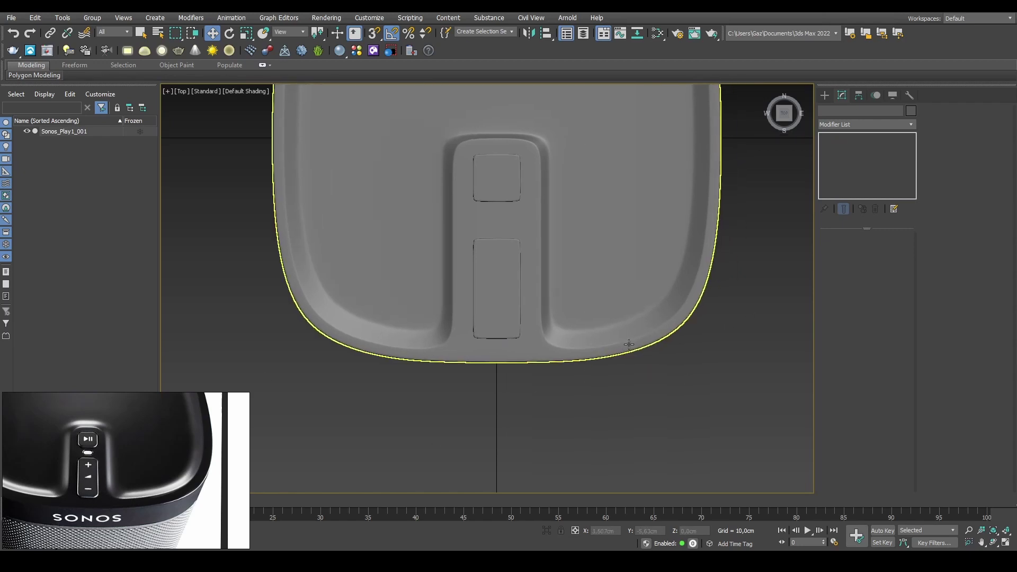
{"action": "key", "text": "p"}
{"action": "scroll", "coordinate": [536, 311], "scroll_direction": "down", "scroll_amount": 5}
{"action": "middle_click_drag", "start_coordinate": [535, 311], "coordinate": [404, 241], "text": "alt"}
{"action": "scroll", "coordinate": [497, 297], "scroll_direction": "up", "scroll_amount": 3}
{"action": "scroll", "coordinate": [495, 307], "scroll_direction": "up", "scroll_amount": 2}
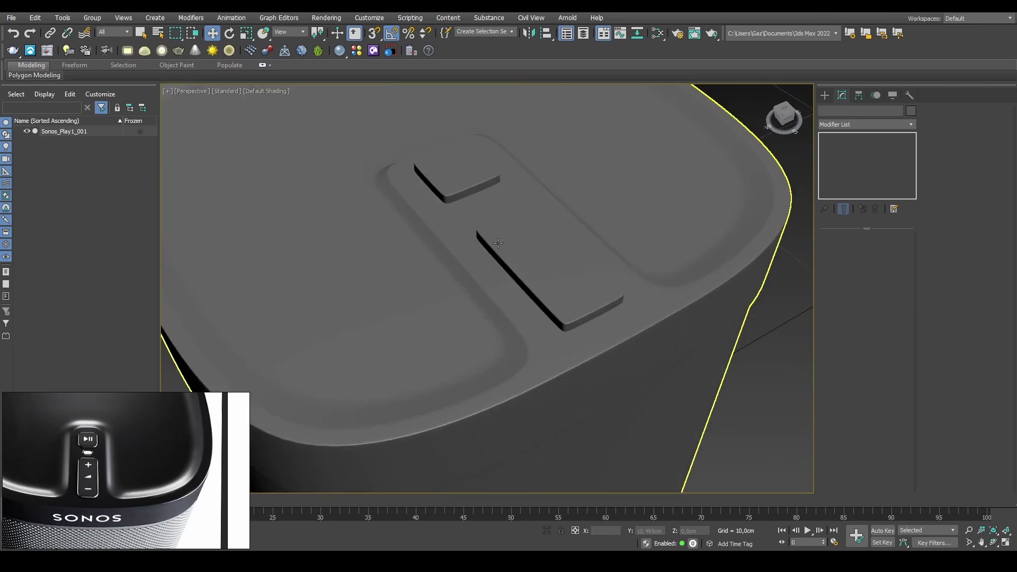
{"action": "left_click", "coordinate": [499, 223]}
{"action": "middle_click_drag", "start_coordinate": [500, 224], "coordinate": [510, 257], "text": "alt"}
{"action": "middle_click_drag", "start_coordinate": [473, 355], "coordinate": [501, 338], "text": "alt"}
{"action": "key", "text": "F4"}
{"action": "key", "text": "F4"}
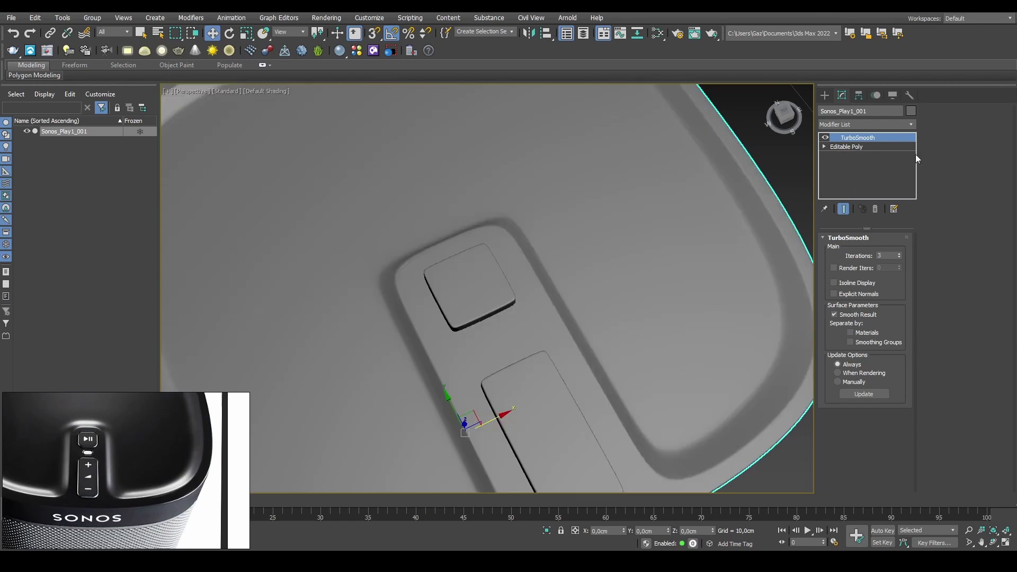
Turn off TurboSmooth's effect and show the base Editable Poly mesh with edges around the two buttons.
{"action": "left_click", "coordinate": [827, 138]}
{"action": "left_click", "coordinate": [844, 146]}
{"action": "key", "text": "F4"}
{"action": "middle_click_drag", "start_coordinate": [643, 282], "coordinate": [498, 320], "text": "alt"}
{"action": "middle_click_drag", "start_coordinate": [498, 321], "coordinate": [533, 263]}
{"action": "scroll", "coordinate": [550, 353], "scroll_direction": "up", "scroll_amount": 4}
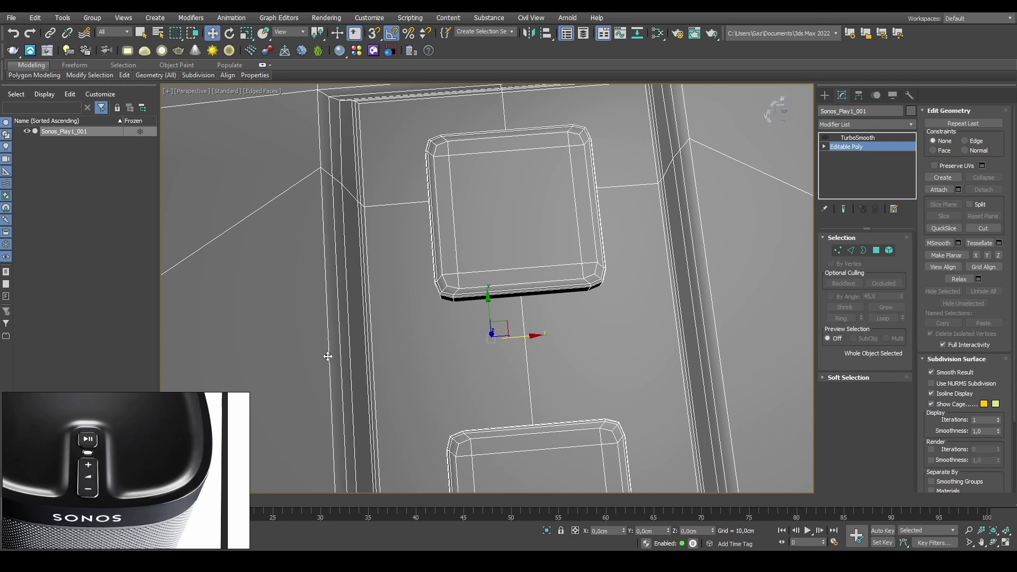
Examine the white indicator light between the play and volume buttons in the reference photo and the matching gap on the model.
{"action": "scroll", "coordinate": [101, 443], "scroll_direction": "up", "scroll_amount": 5}
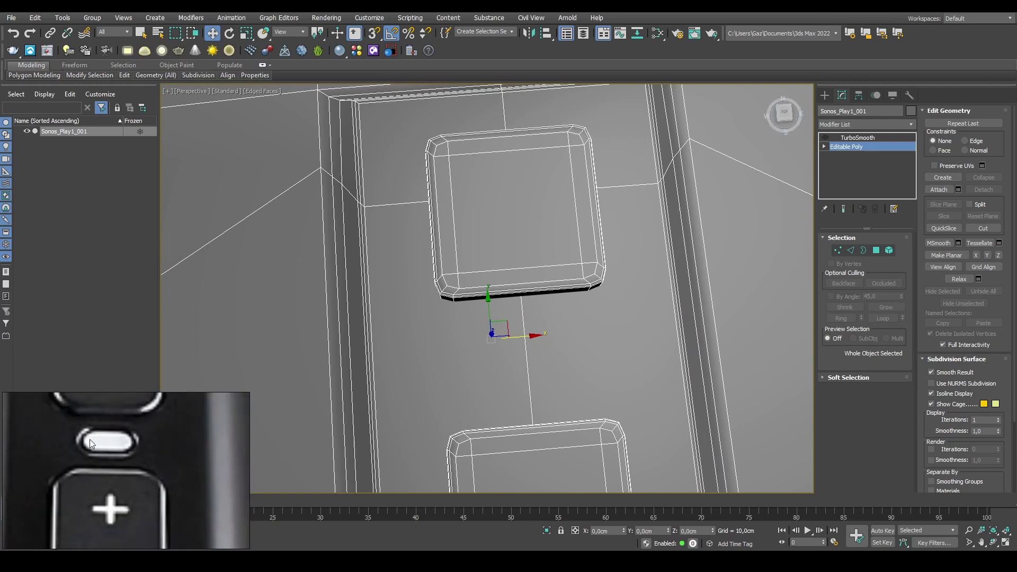
{"action": "scroll", "coordinate": [113, 441], "scroll_direction": "down", "scroll_amount": 6}
{"action": "scroll", "coordinate": [113, 443], "scroll_direction": "up", "scroll_amount": 3}
{"action": "scroll", "coordinate": [113, 443], "scroll_direction": "down", "scroll_amount": 4}
{"action": "scroll", "coordinate": [112, 443], "scroll_direction": "up", "scroll_amount": 4}
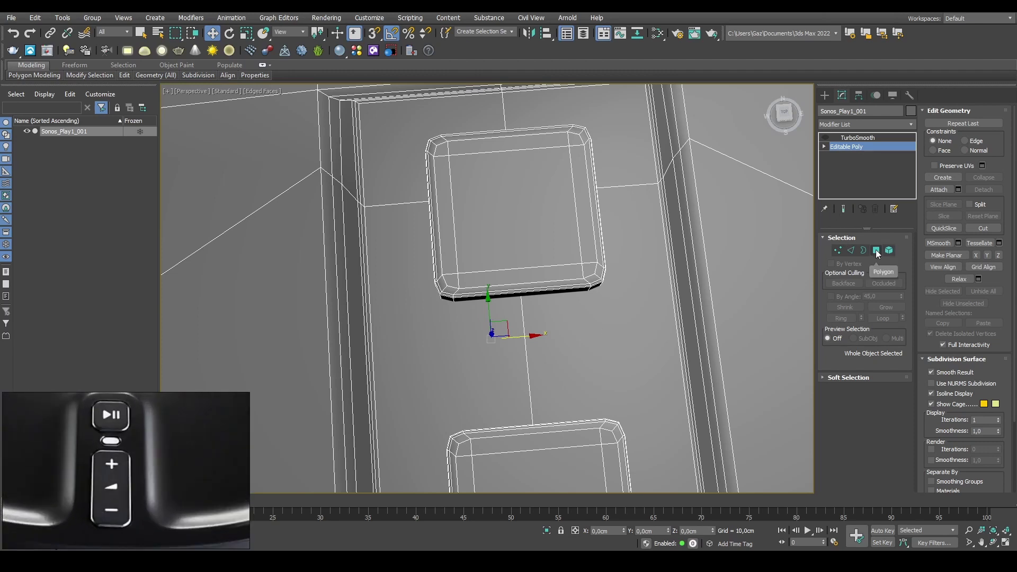
{"action": "scroll", "coordinate": [564, 294], "scroll_direction": "down", "scroll_amount": 6}
{"action": "middle_click_drag", "start_coordinate": [563, 296], "coordinate": [564, 261], "text": "alt"}
{"action": "scroll", "coordinate": [564, 261], "scroll_direction": "up", "scroll_amount": 4}
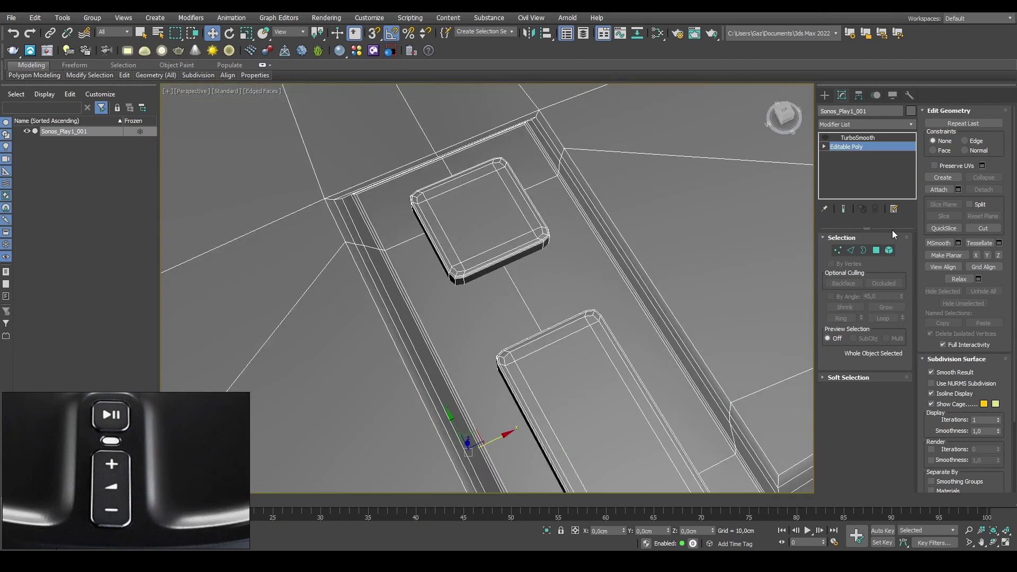
Copy the small button element within the Editable Poly, scale it down uniformly and place it in the gap between the two buttons.
{"action": "left_click", "coordinate": [827, 95]}
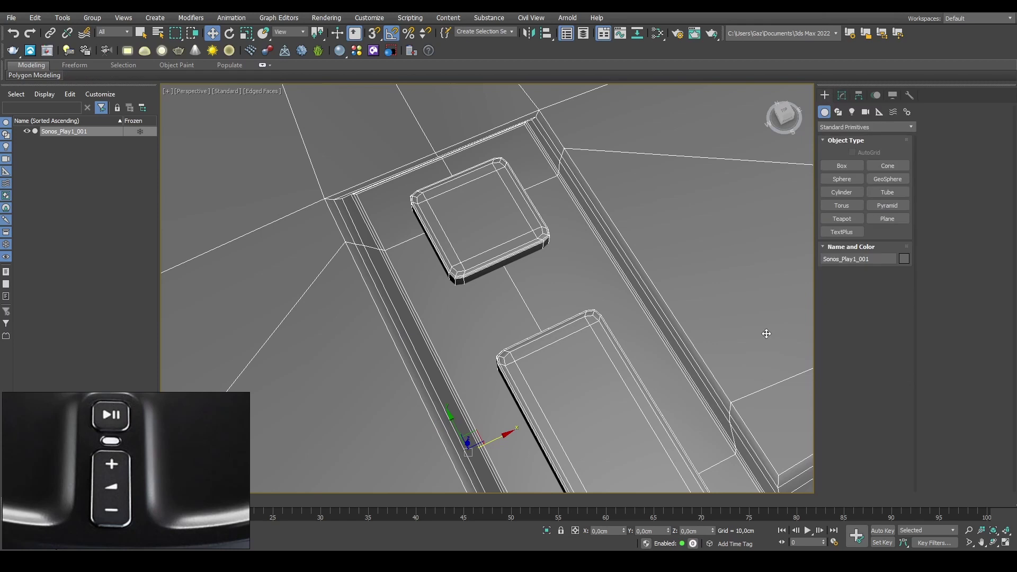
{"action": "left_click", "coordinate": [842, 95]}
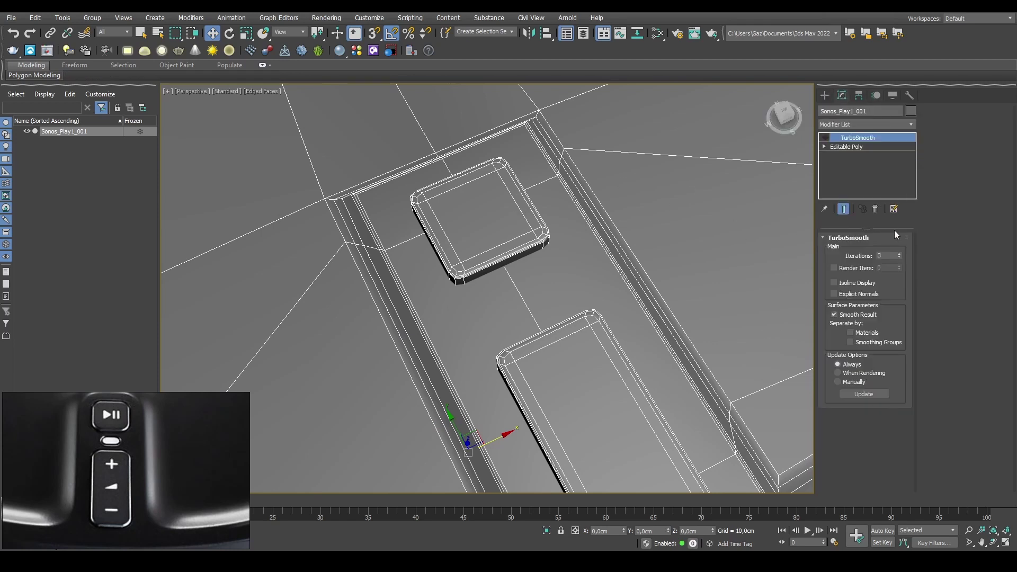
{"action": "left_click", "coordinate": [852, 147]}
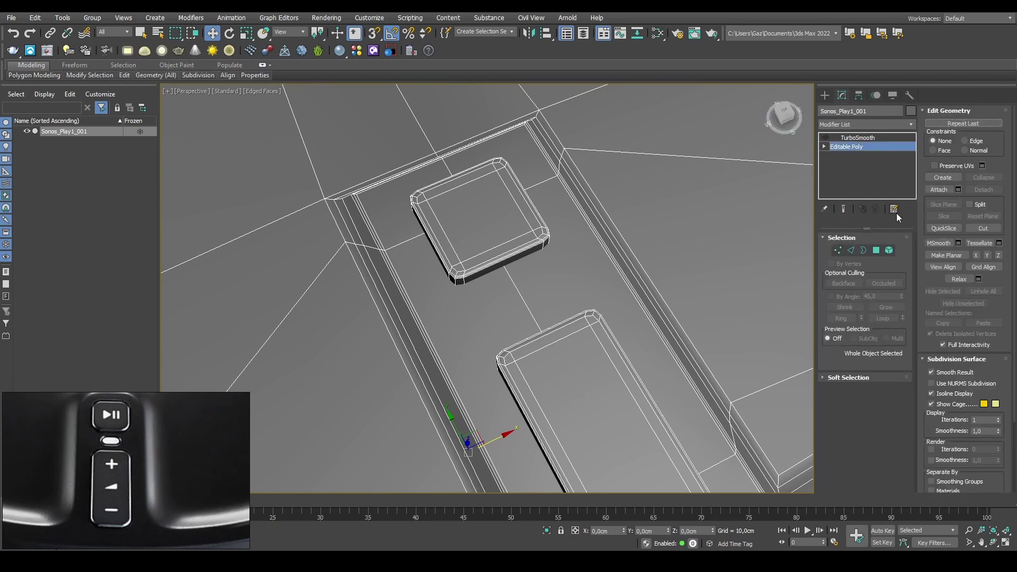
{"action": "left_click", "coordinate": [890, 250]}
{"action": "left_click", "coordinate": [583, 408]}
{"action": "left_click", "coordinate": [477, 220]}
{"action": "mouse_move", "coordinate": [459, 181]}
{"action": "left_mouse_down"}
{"action": "mouse_move", "coordinate": [491, 232]}
{"action": "mouse_move", "coordinate": [469, 209]}
{"action": "mouse_move", "coordinate": [498, 227]}
{"action": "mouse_move", "coordinate": [487, 214]}
{"action": "left_mouse_up"}
{"action": "left_click", "coordinate": [559, 293]}
{"action": "key", "text": "r"}
{"action": "left_click_drag", "start_coordinate": [502, 264], "coordinate": [510, 331]}
{"action": "key", "text": "w"}
{"action": "left_click_drag", "start_coordinate": [487, 231], "coordinate": [504, 260]}
Connect the edge rings of the tiny copied element to add one crosswise and one lengthwise centre loop.
{"action": "key", "text": "2"}
{"action": "key", "text": "alt+r"}
{"action": "key", "text": "ctrl+shift+e"}
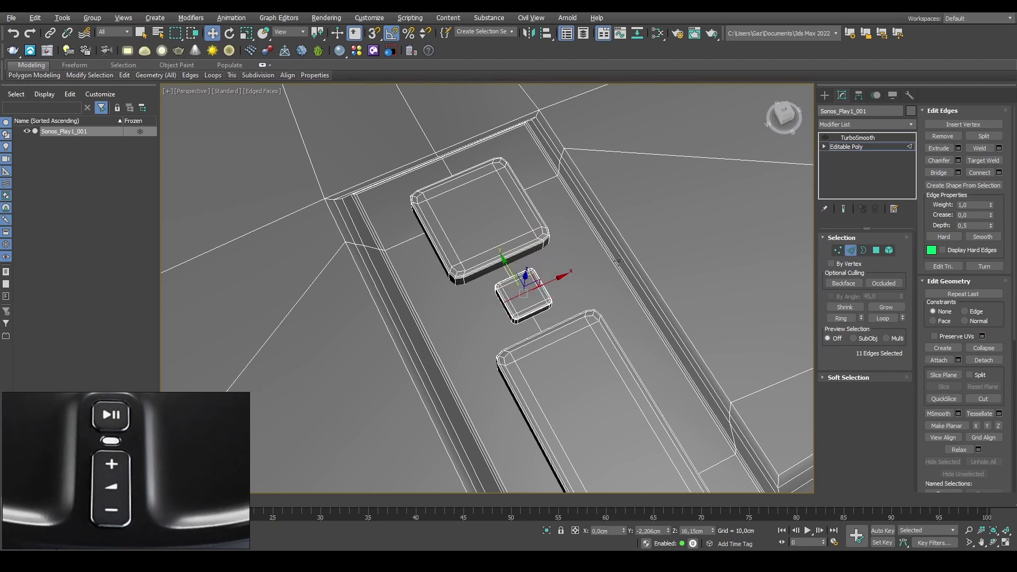
{"action": "right_click", "coordinate": [518, 277]}
{"action": "left_click", "coordinate": [564, 291]}
{"action": "middle_click_drag", "start_coordinate": [562, 291], "coordinate": [523, 290], "text": "alt"}
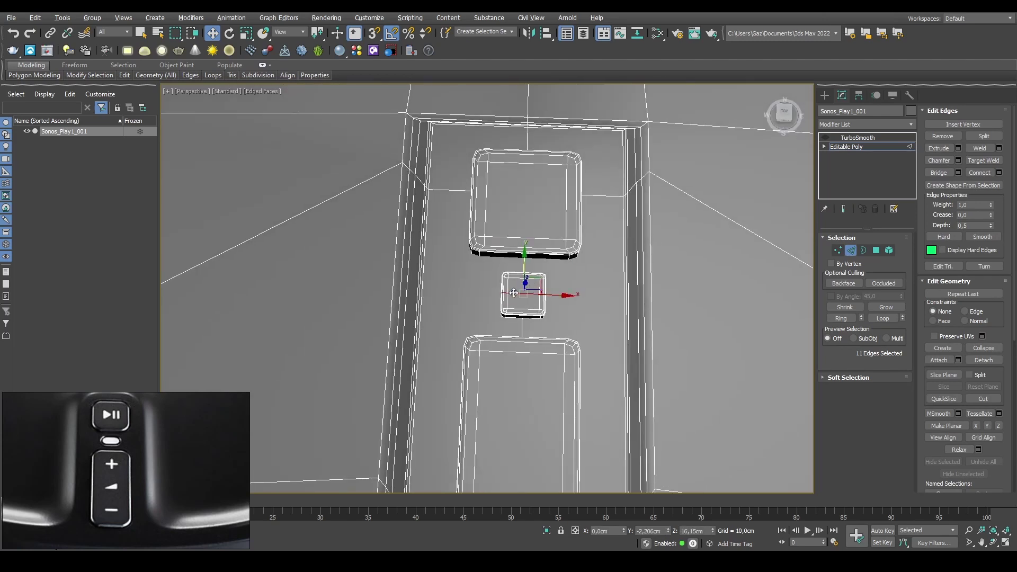
{"action": "scroll", "coordinate": [523, 290], "scroll_direction": "up", "scroll_amount": 5}
{"action": "left_click", "coordinate": [559, 295]}
{"action": "key", "text": "alt+r"}
{"action": "key", "text": "ctrl+shift+e"}
{"action": "left_click", "coordinate": [685, 276]}
Try to scale the middle row of vertices on the tiny element inward, using wireframe display for the selection.
{"action": "key", "text": "1"}
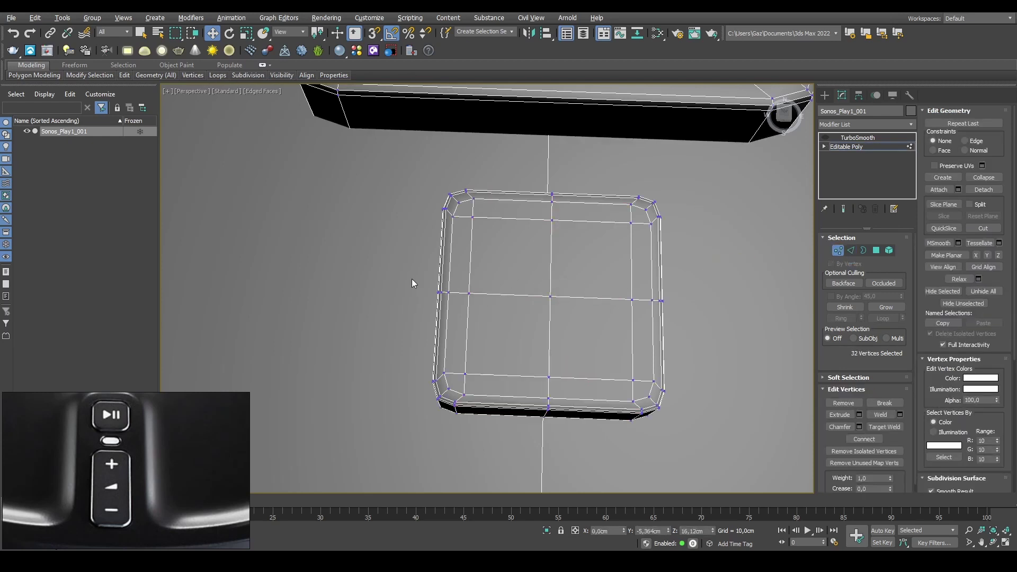
{"action": "key", "text": "F3"}
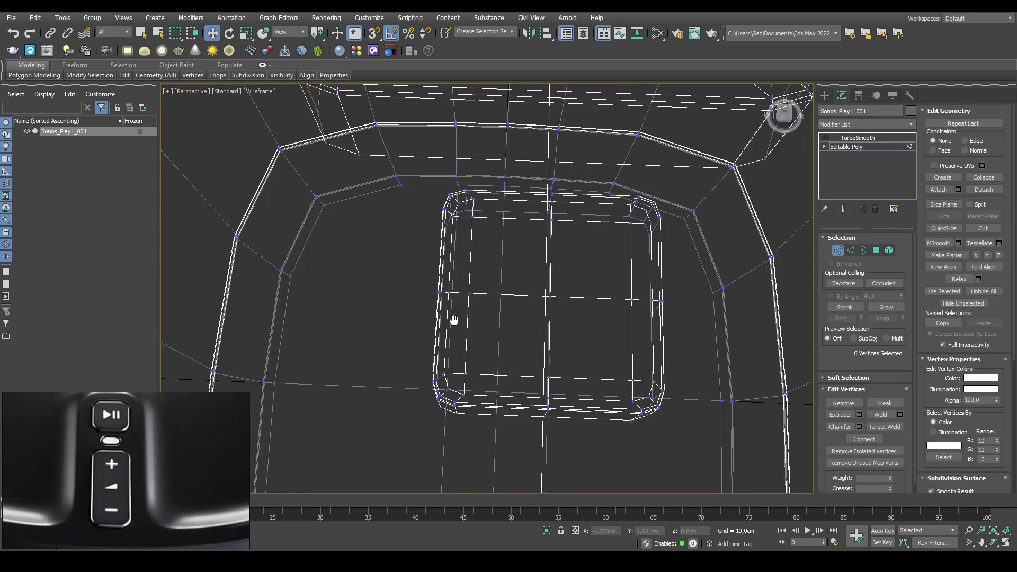
{"action": "left_click_drag", "start_coordinate": [391, 279], "coordinate": [672, 320]}
{"action": "key", "text": "F3"}
{"action": "key", "text": "e"}
{"action": "key", "text": "r"}
{"action": "left_click_drag", "start_coordinate": [588, 298], "coordinate": [555, 295]}
{"action": "left_click", "coordinate": [839, 250]}
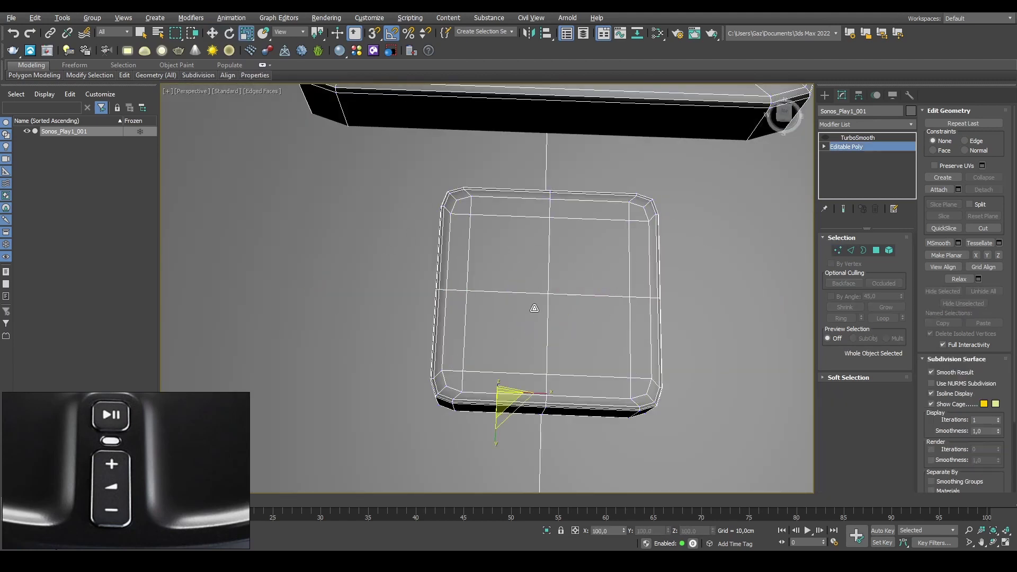
Delete the tiny indicator element between the two buttons and leave element level.
{"action": "middle_click_drag", "start_coordinate": [539, 298], "coordinate": [482, 286], "text": "alt"}
{"action": "scroll", "coordinate": [543, 283], "scroll_direction": "down", "scroll_amount": 3}
{"action": "middle_click_drag", "start_coordinate": [650, 281], "coordinate": [582, 284]}
{"action": "scroll", "coordinate": [469, 319], "scroll_direction": "down", "scroll_amount": 2}
{"action": "middle_click_drag", "start_coordinate": [469, 319], "coordinate": [523, 294]}
{"action": "middle_click_drag", "start_coordinate": [712, 249], "coordinate": [700, 253], "text": "alt"}
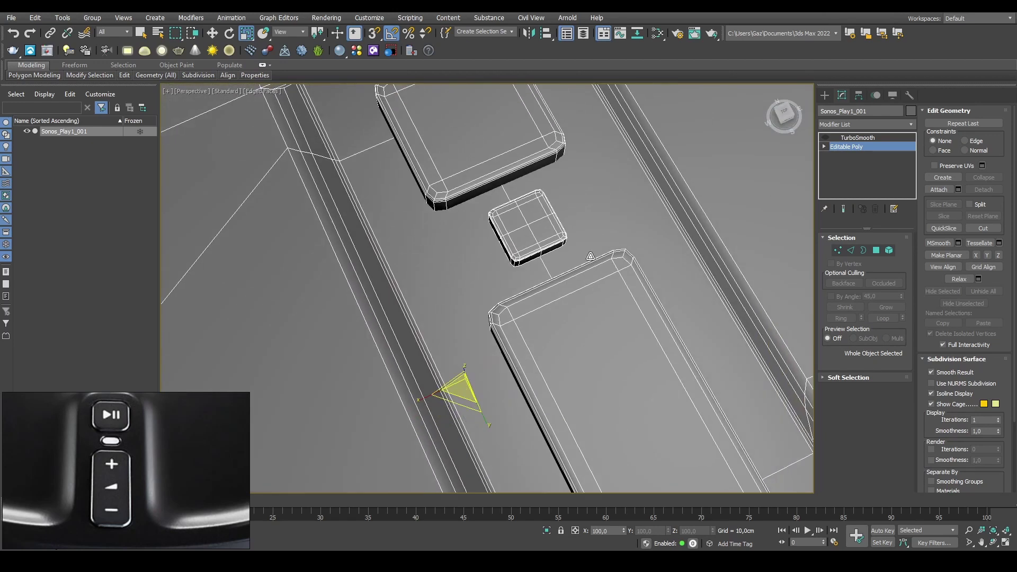
{"action": "left_click", "coordinate": [891, 252]}
{"action": "left_click", "coordinate": [527, 225]}
{"action": "key", "text": "Delete"}
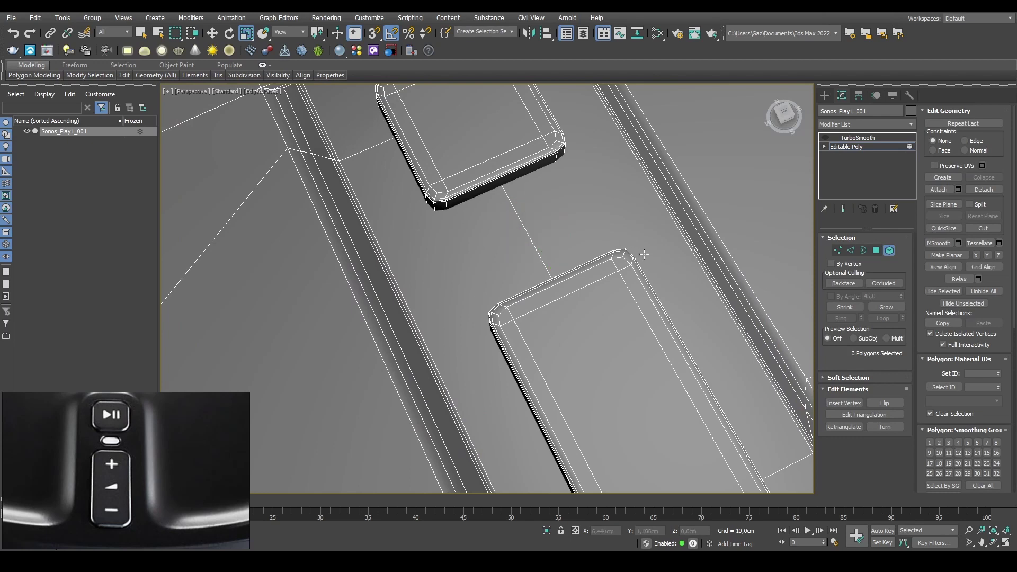
{"action": "scroll", "coordinate": [491, 230], "scroll_direction": "down", "scroll_amount": 3}
{"action": "left_click", "coordinate": [890, 251]}
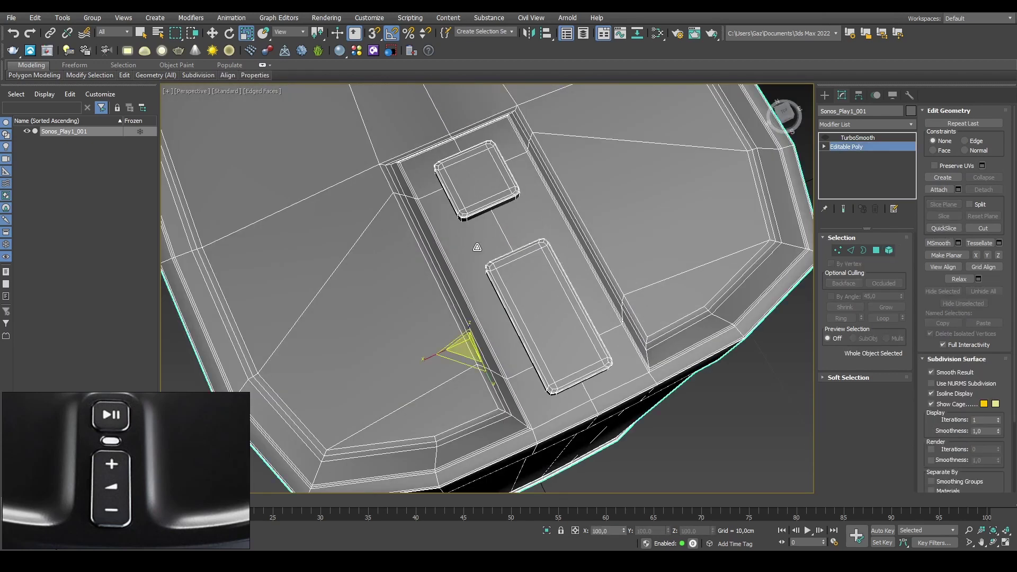
Open the standard primitives creation options and examine the gap between the buttons and the speaker's whole top.
{"action": "left_click", "coordinate": [825, 95]}
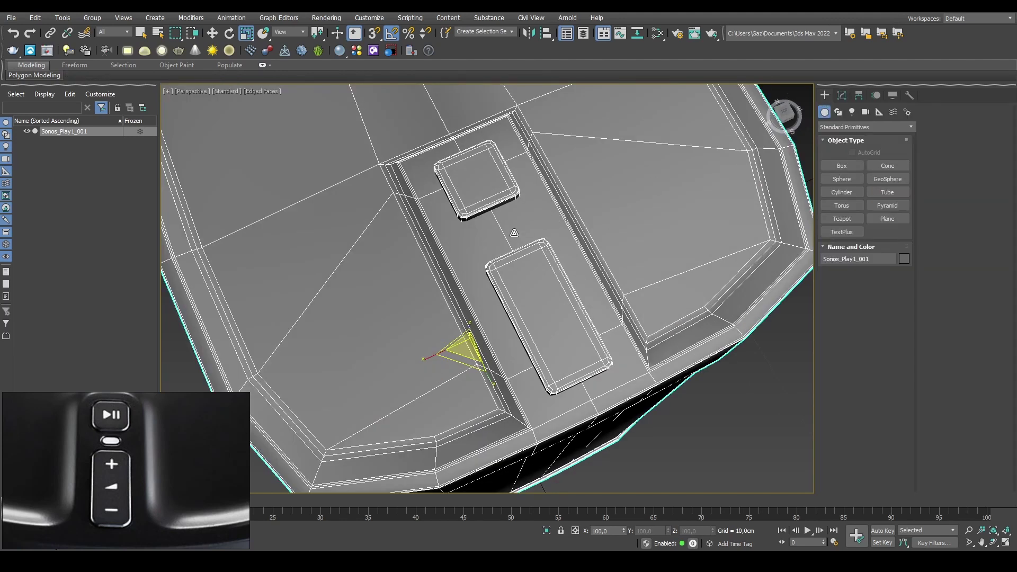
{"action": "scroll", "coordinate": [438, 201], "scroll_direction": "up", "scroll_amount": 7}
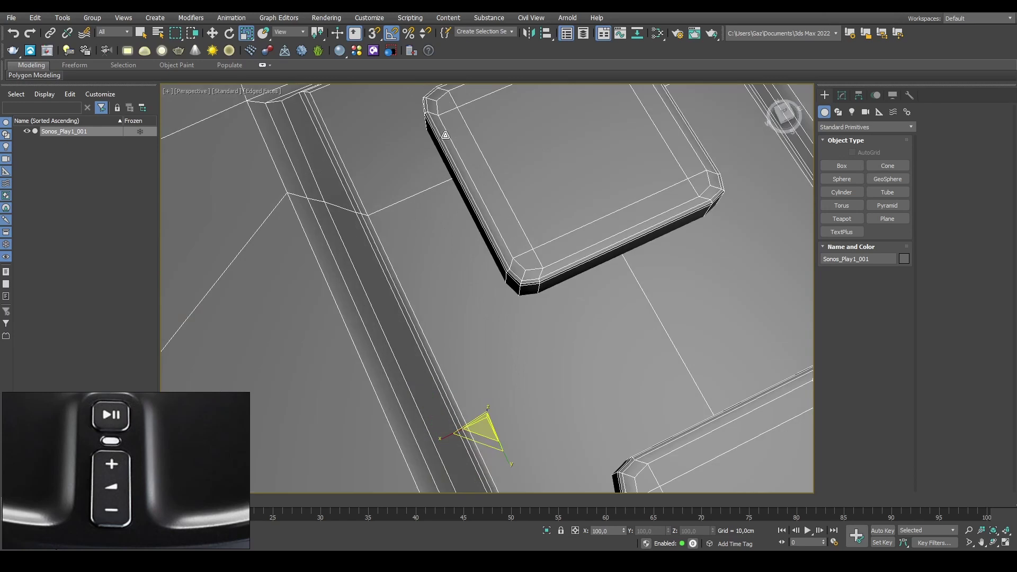
{"action": "scroll", "coordinate": [416, 172], "scroll_direction": "down", "scroll_amount": 10}
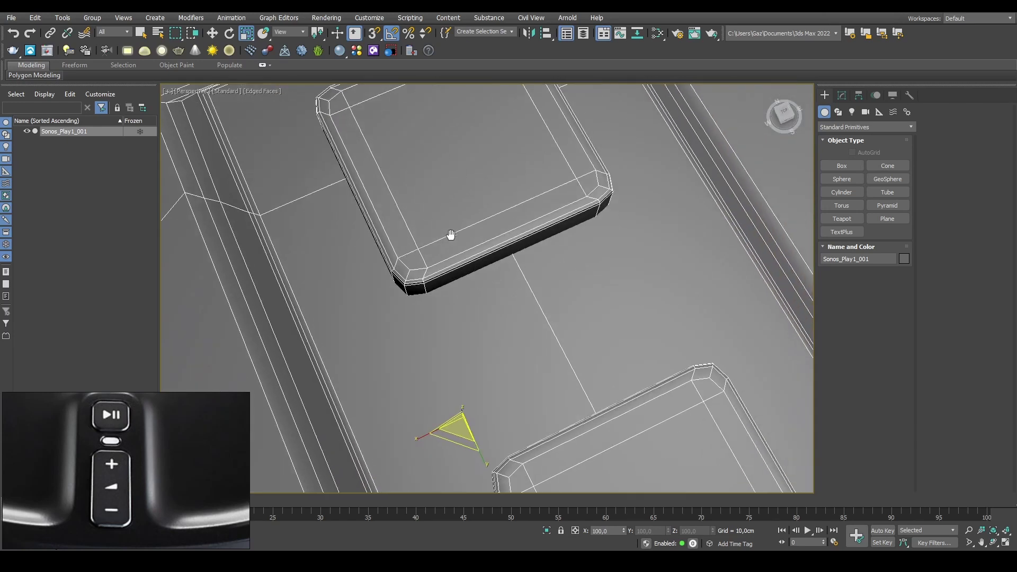
{"action": "middle_click_drag", "start_coordinate": [543, 245], "coordinate": [532, 292], "text": "alt"}
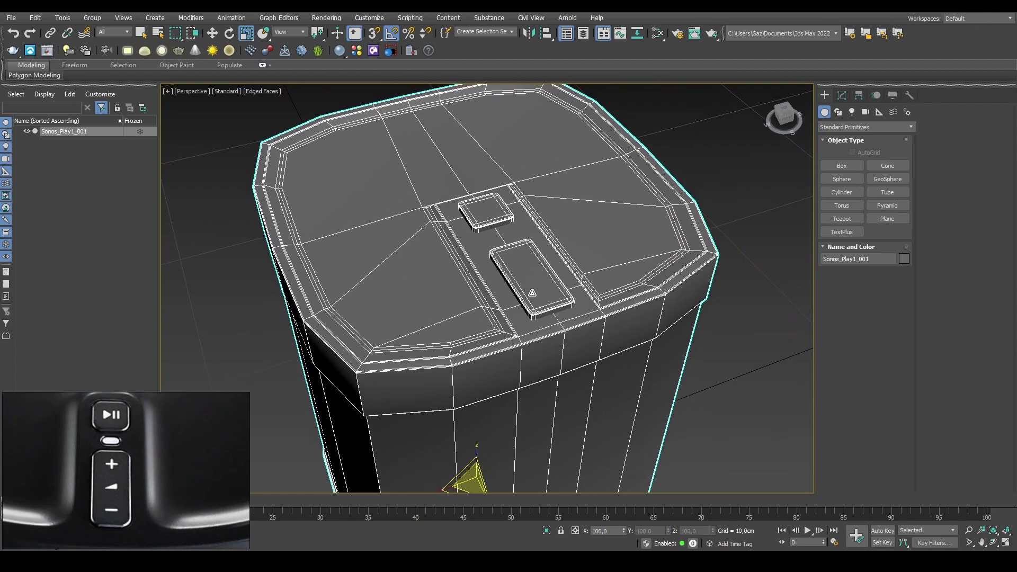
{"action": "scroll", "coordinate": [547, 314], "scroll_direction": "down", "scroll_amount": 4}
{"action": "scroll", "coordinate": [547, 317], "scroll_direction": "up", "scroll_amount": 2}
{"action": "left_click", "coordinate": [689, 289]}
{"action": "middle_click_drag", "start_coordinate": [668, 330], "coordinate": [685, 309]}
{"action": "left_click", "coordinate": [582, 272]}
{"action": "key", "text": "w"}
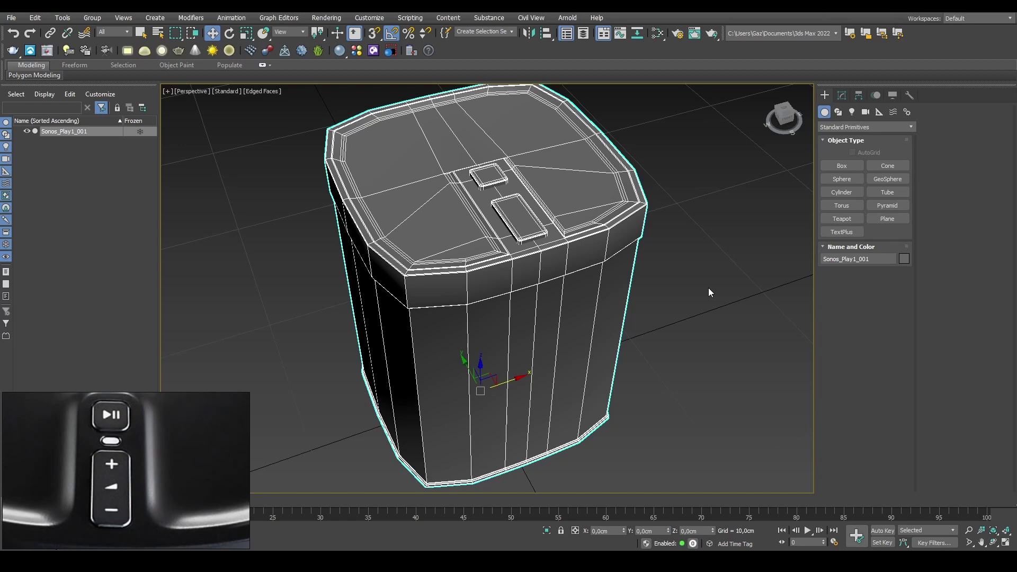
{"action": "middle_click_drag", "start_coordinate": [633, 232], "coordinate": [634, 244]}
{"action": "left_click", "coordinate": [678, 209]}
{"action": "left_click", "coordinate": [634, 225]}
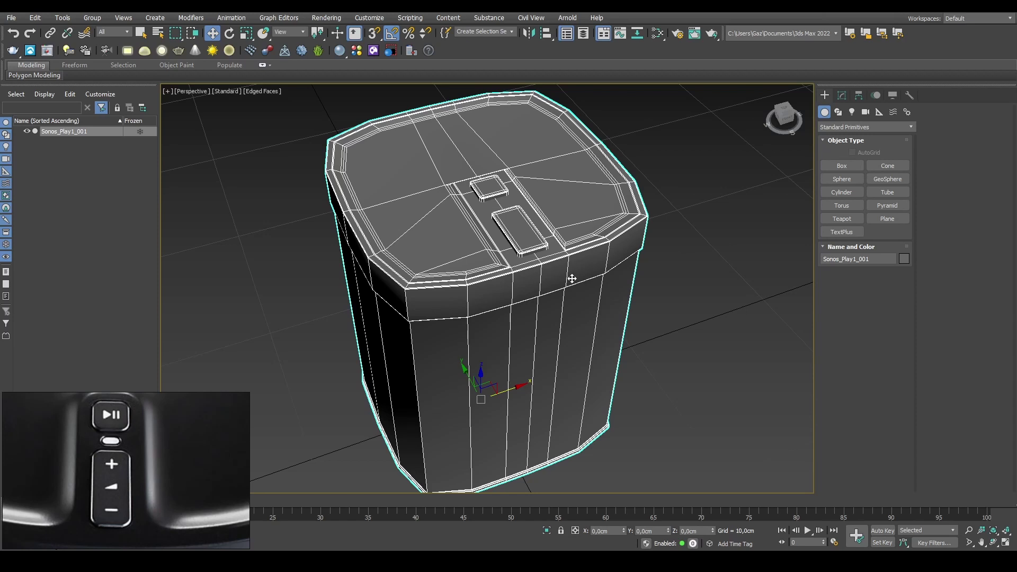